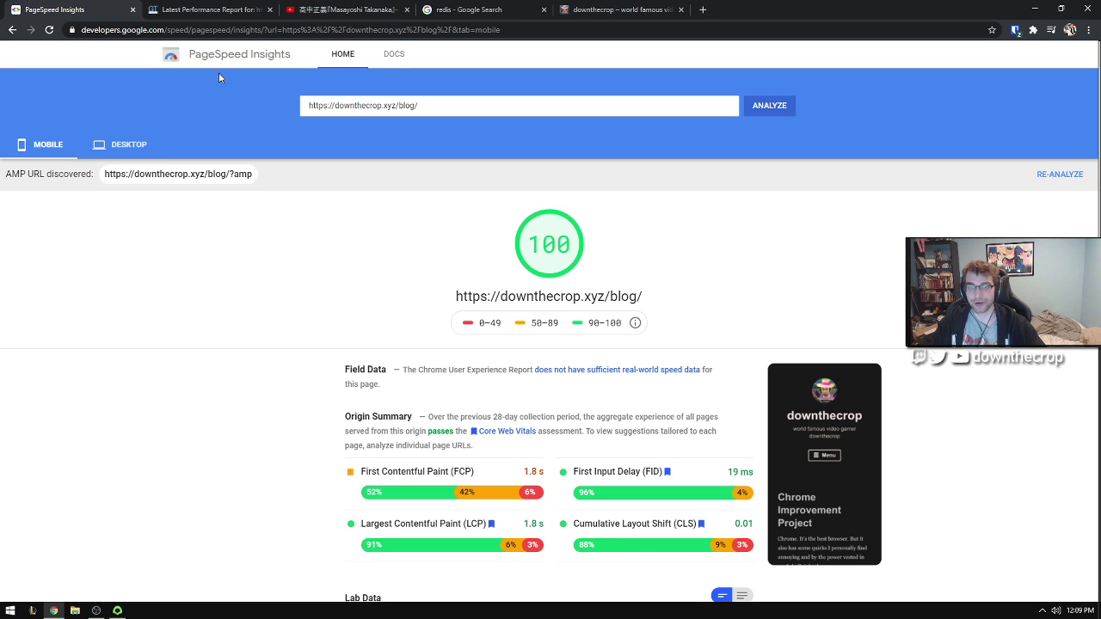
Step: Check the blog's GTmetrix performance and structure scores, and view its desktop results in PageSpeed Insights
left_click(186, 13)
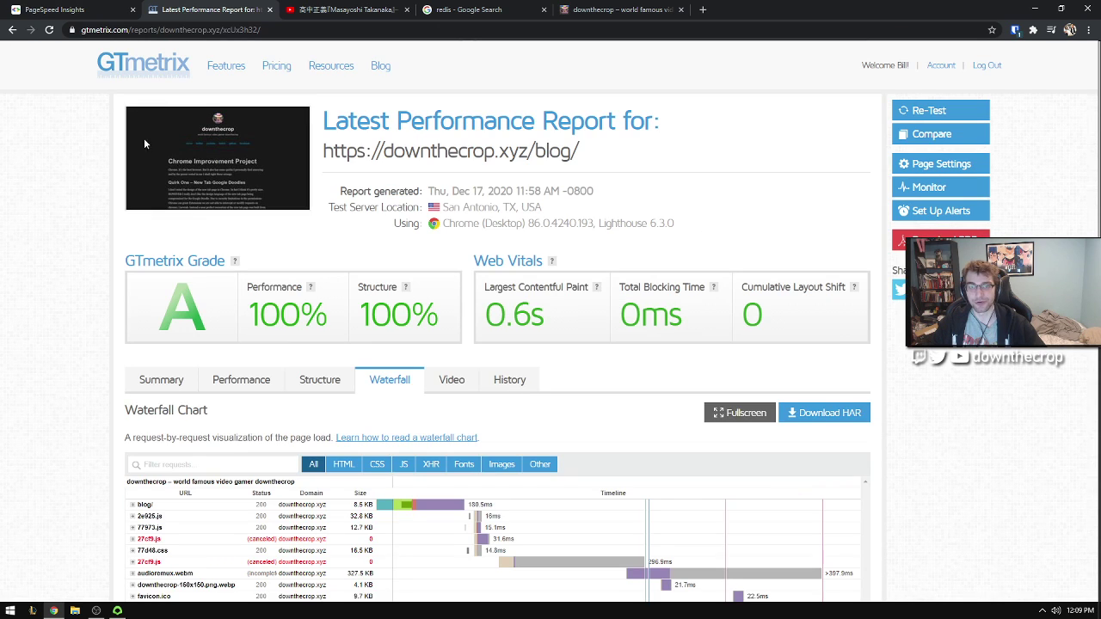
left_click_drag(241, 315, 439, 316)
left_click(434, 316)
key("ctrl+shift+Tab")
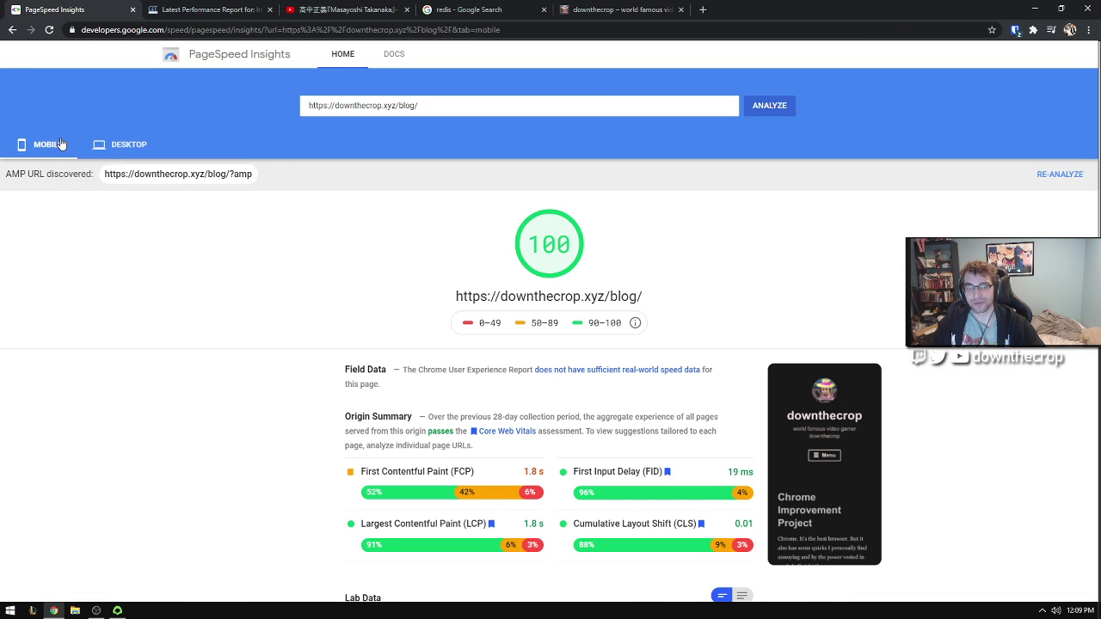
left_click(137, 145)
scroll(274, 262, "down", 2)
scroll(268, 254, "up", 2)
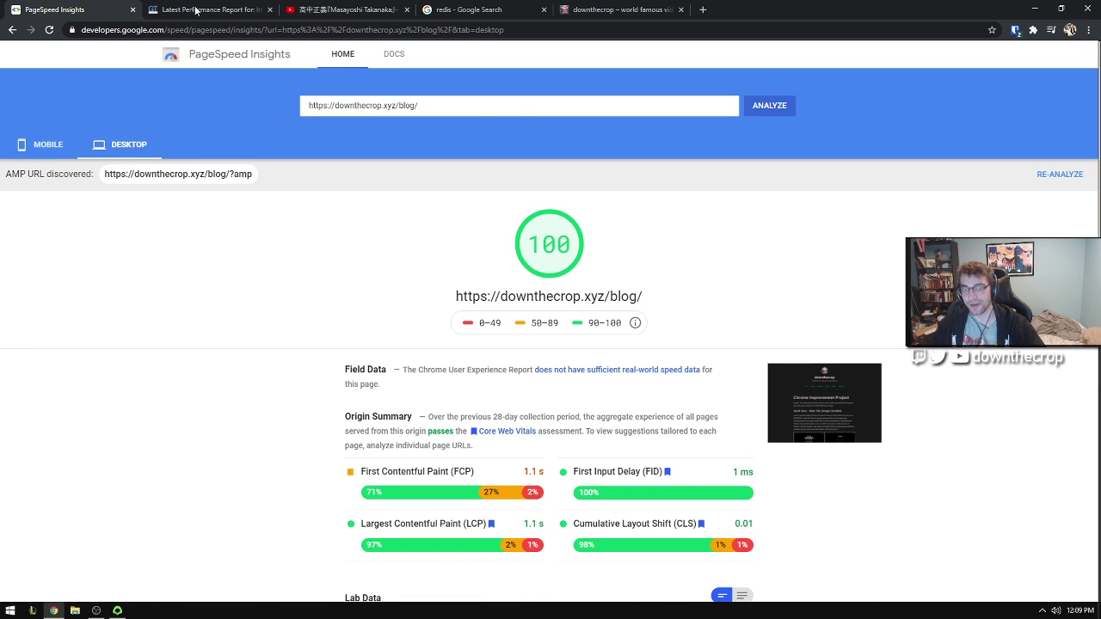
Step: Examine the performance metrics and the summary with its speed visualization in the blog's GTmetrix report
key("ctrl+Tab")
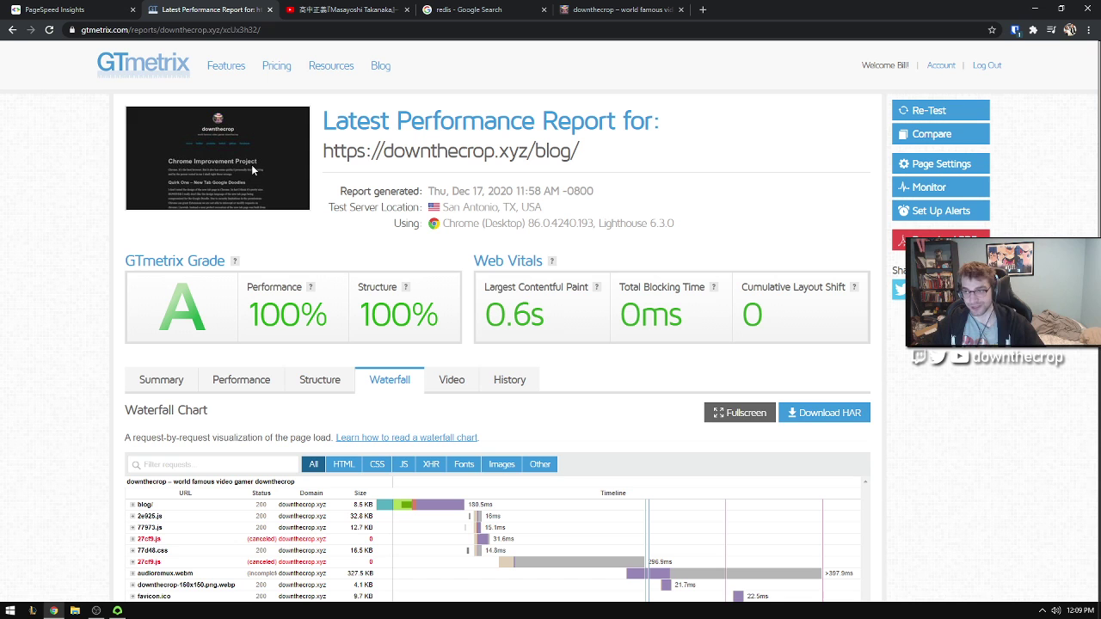
left_click(244, 379)
scroll(247, 383, "down", 4)
scroll(250, 389, "up", 5)
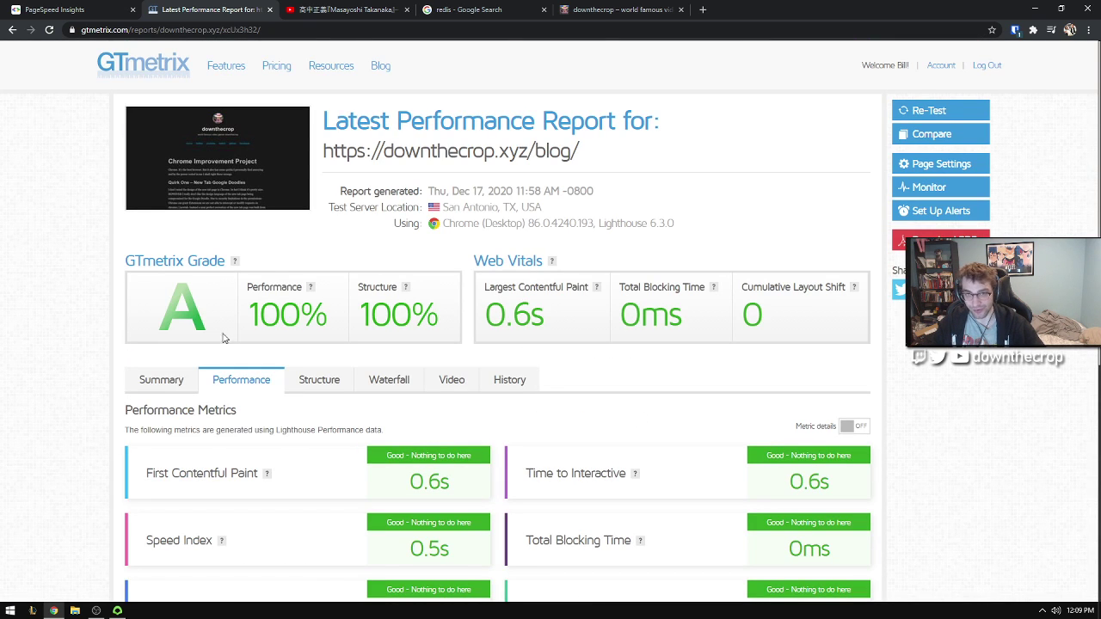
left_click(185, 381)
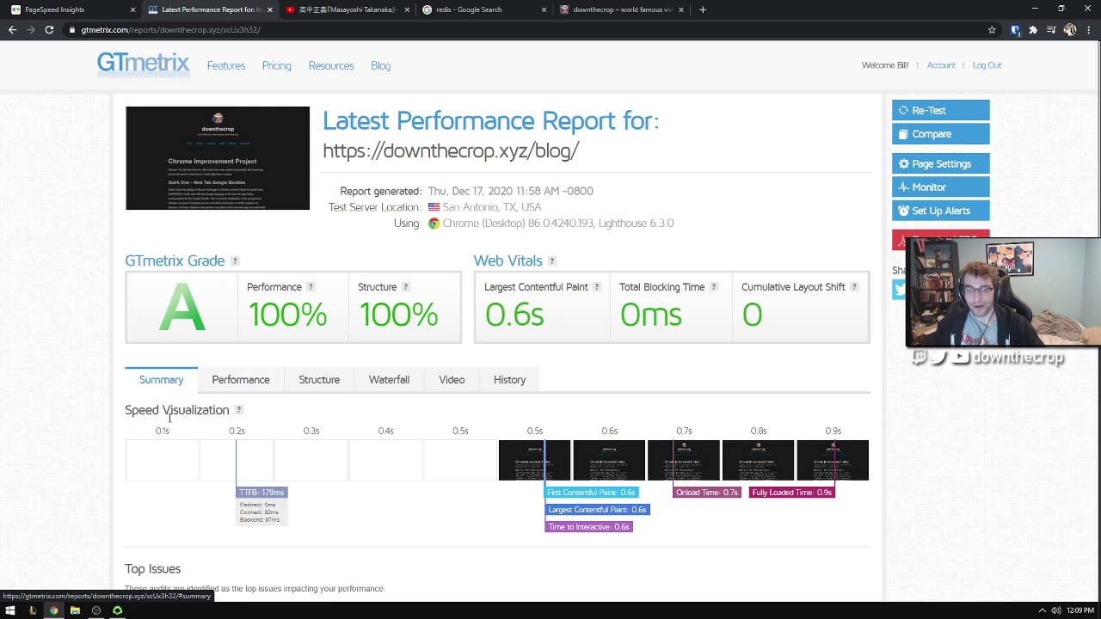
Step: Switch to the optimization notes in the code editor and go through the "Minify CSS/JS/Assets" line
left_click(117, 611)
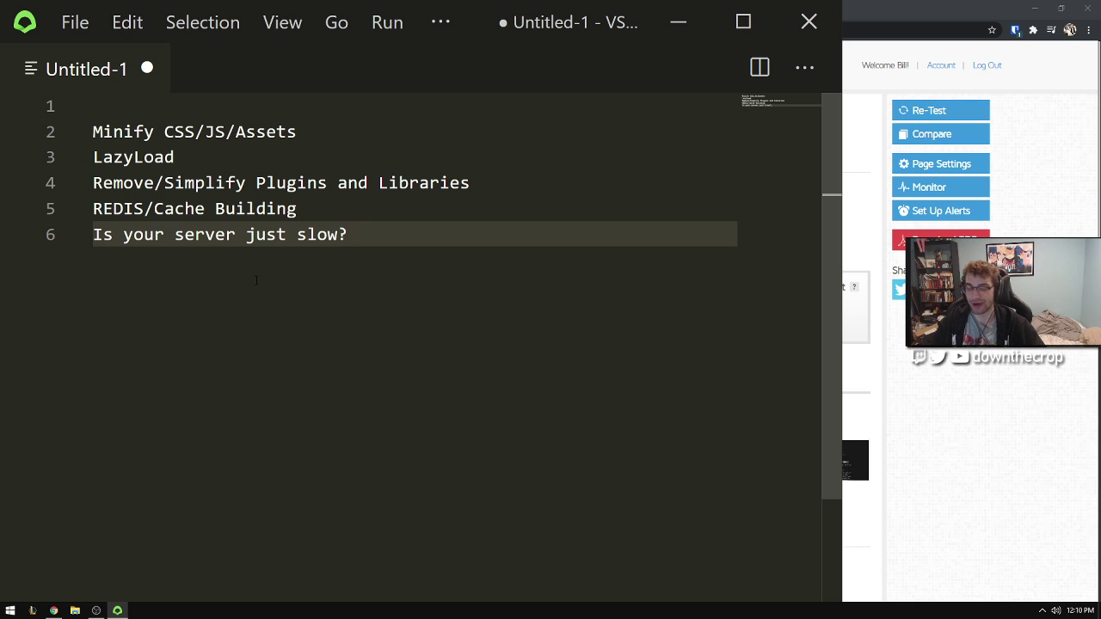
key("alt+Tab")
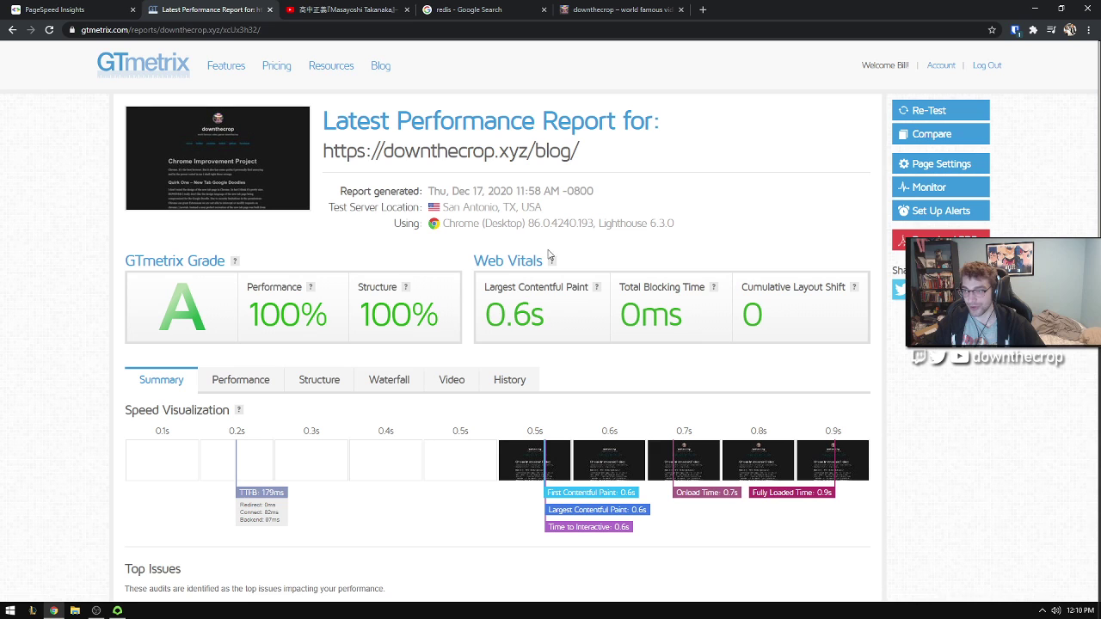
left_click(118, 612)
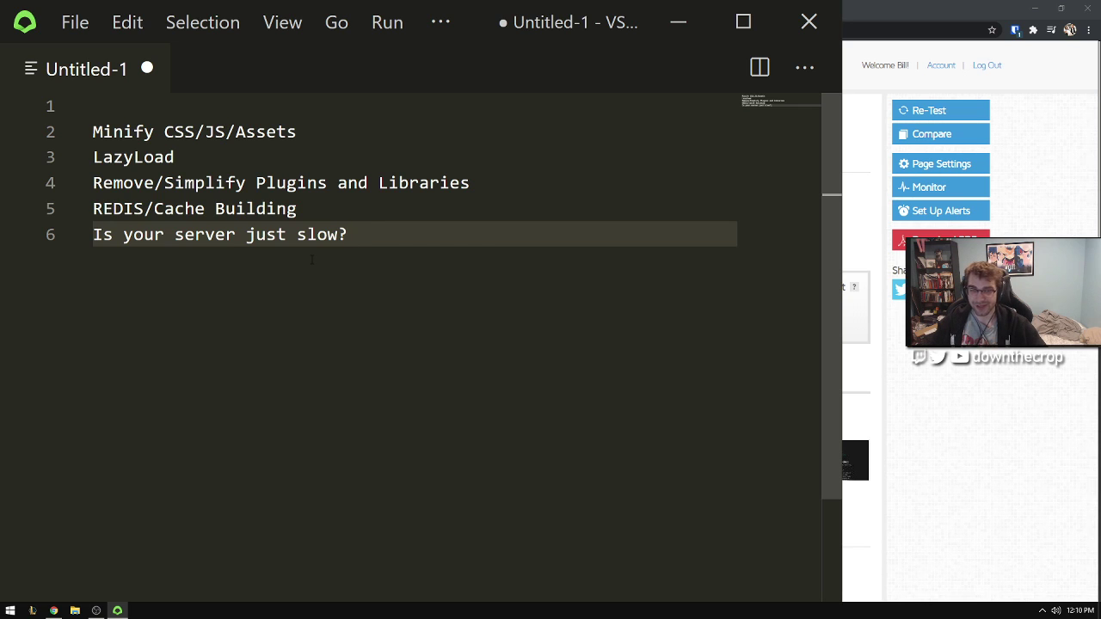
left_click_drag(314, 121, 82, 124)
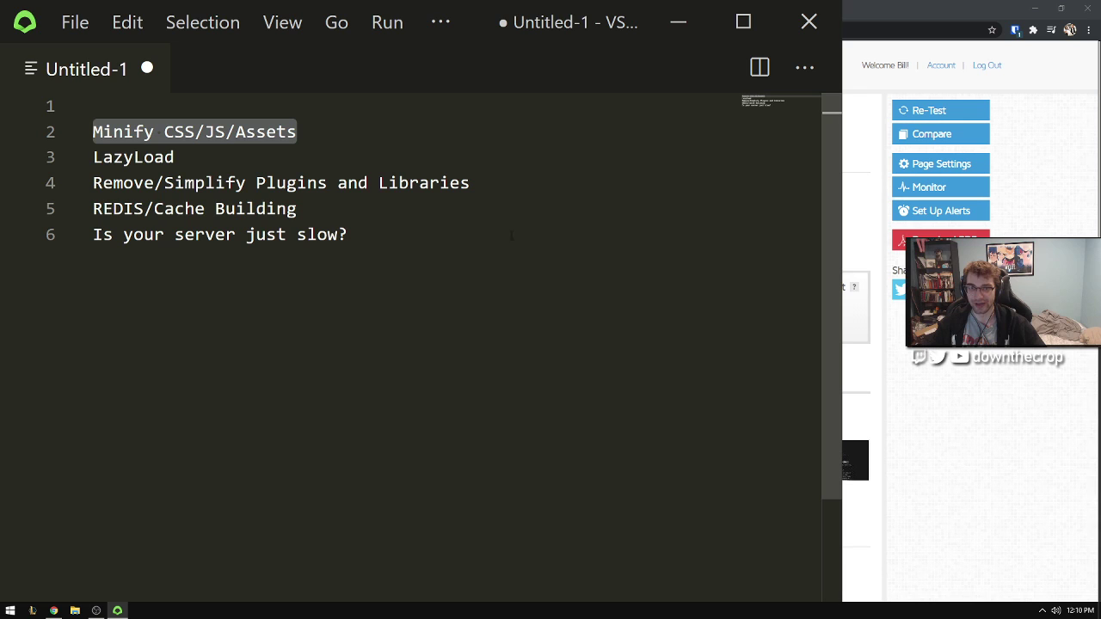
left_click(172, 132)
left_click_drag(174, 131, 226, 132)
left_click(241, 131)
double_click(214, 132)
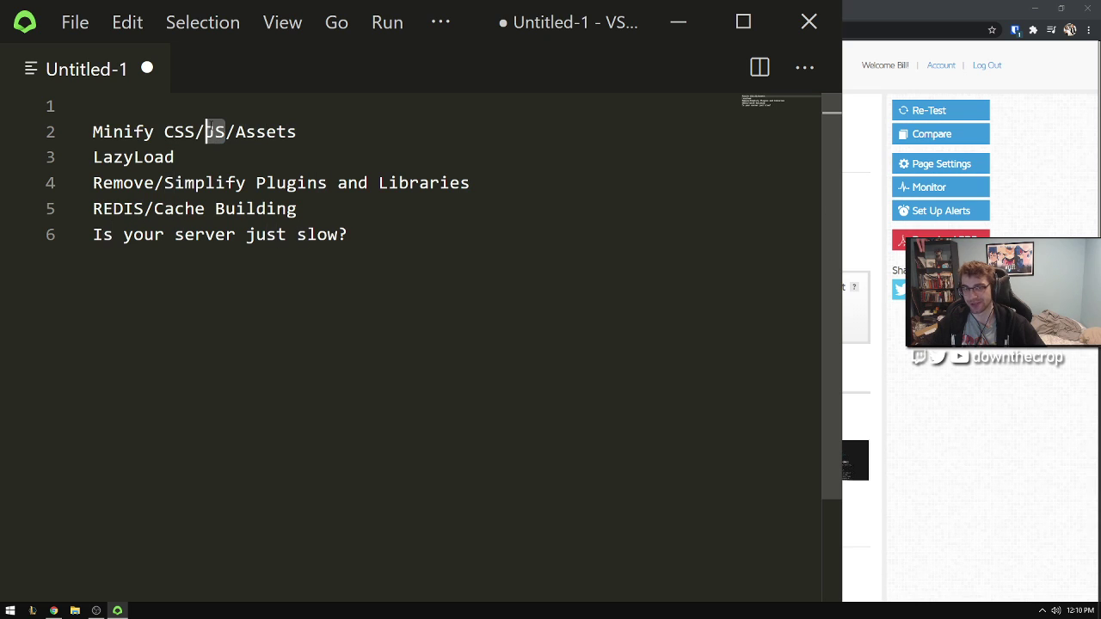
left_click_drag(164, 132, 227, 132)
left_click(278, 132)
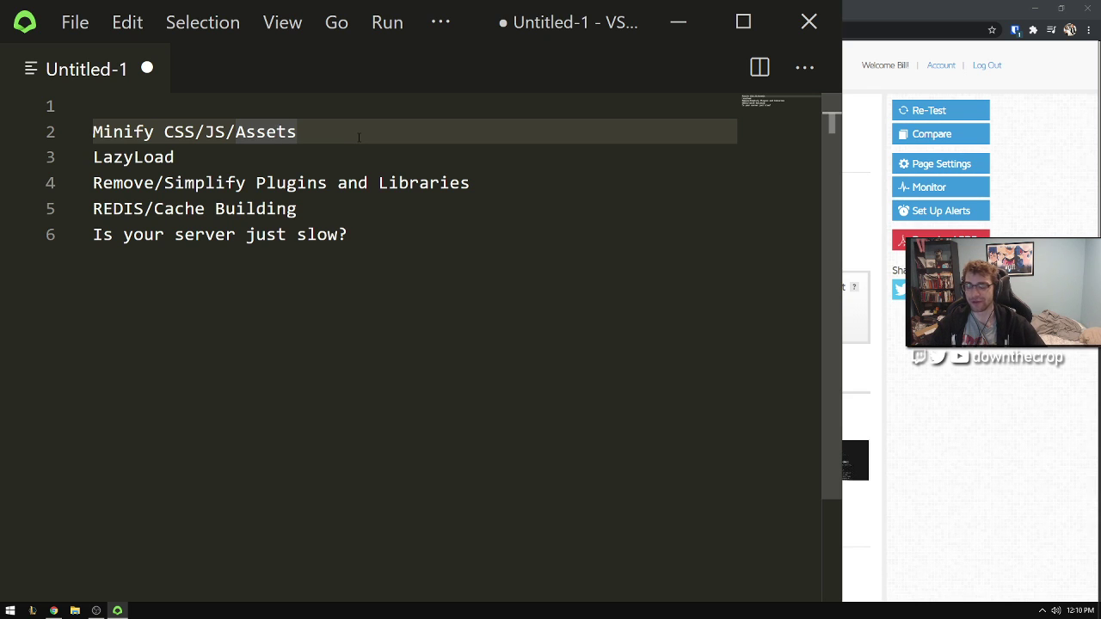
Step: Switch to the browser, search for W3 Total Cache in a new tab and open its WordPress.org plugin page
key("alt+Tab")
left_click(702, 10)
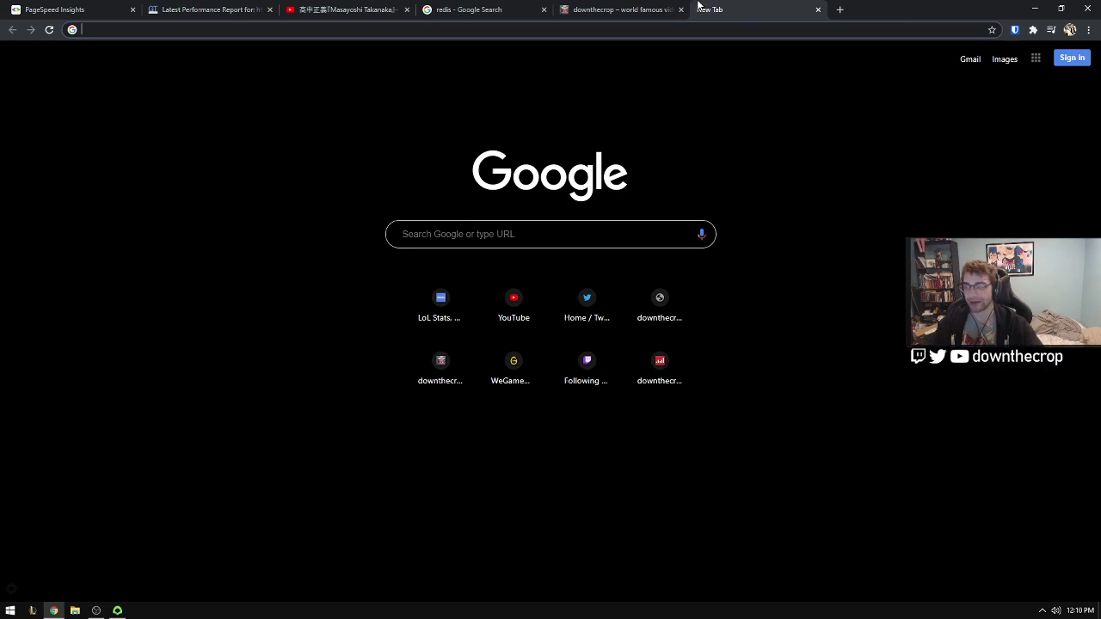
type("w3")
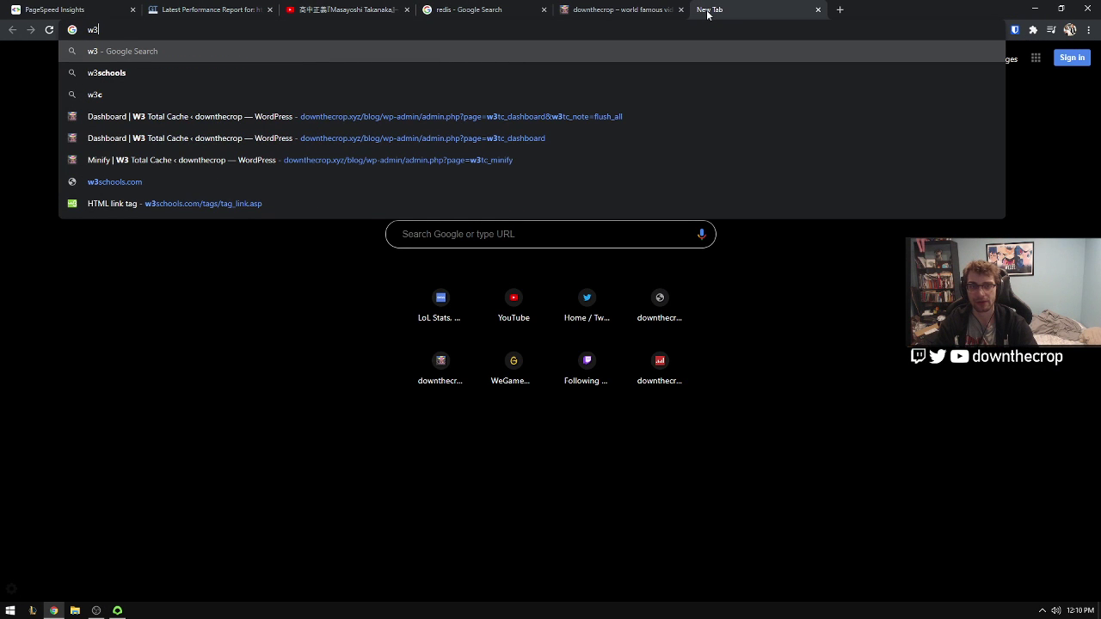
type("totalccach")
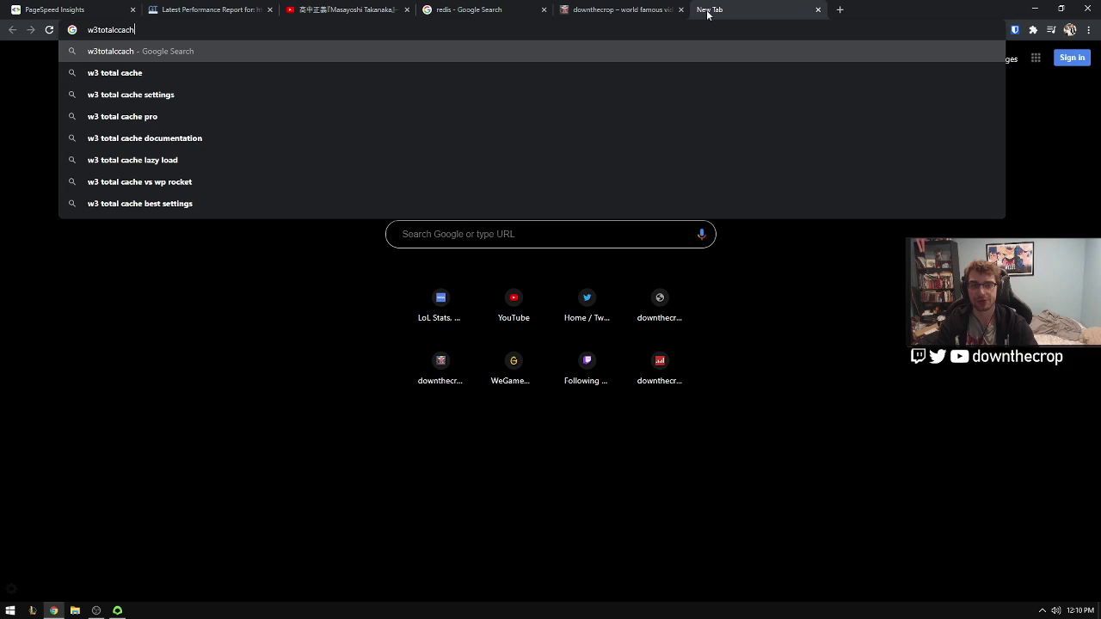
type("e")
key("Return")
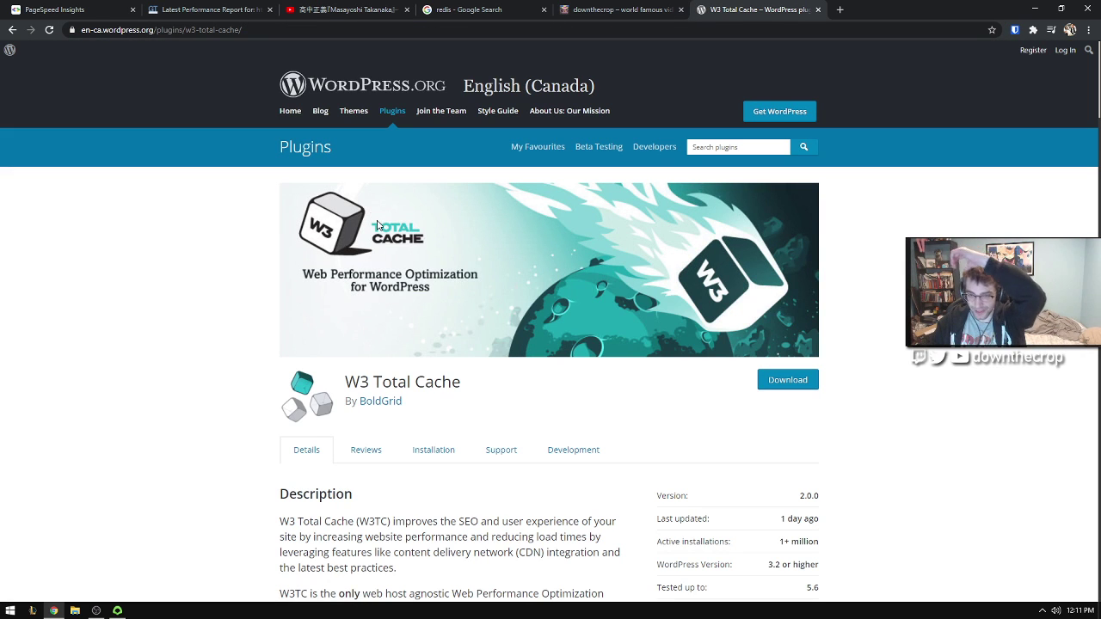
Step: Read through the W3 Total Cache plugin page's details and description
scroll(377, 226, "down", 2)
scroll(408, 246, "up", 1)
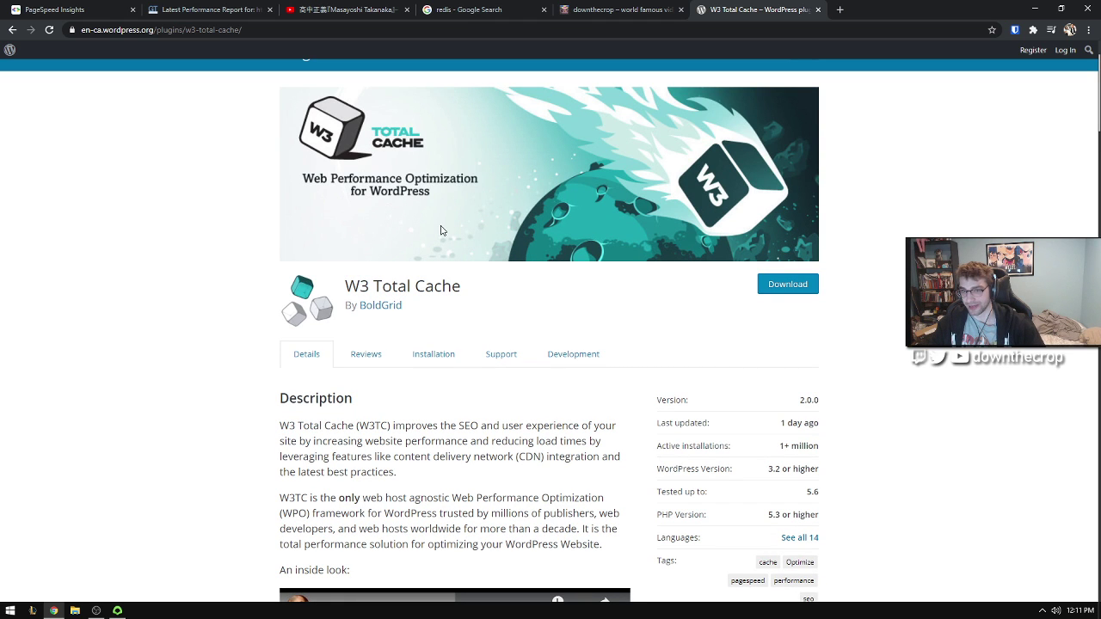
scroll(457, 276, "down", 2)
scroll(457, 281, "up", 3)
scroll(457, 284, "down", 2)
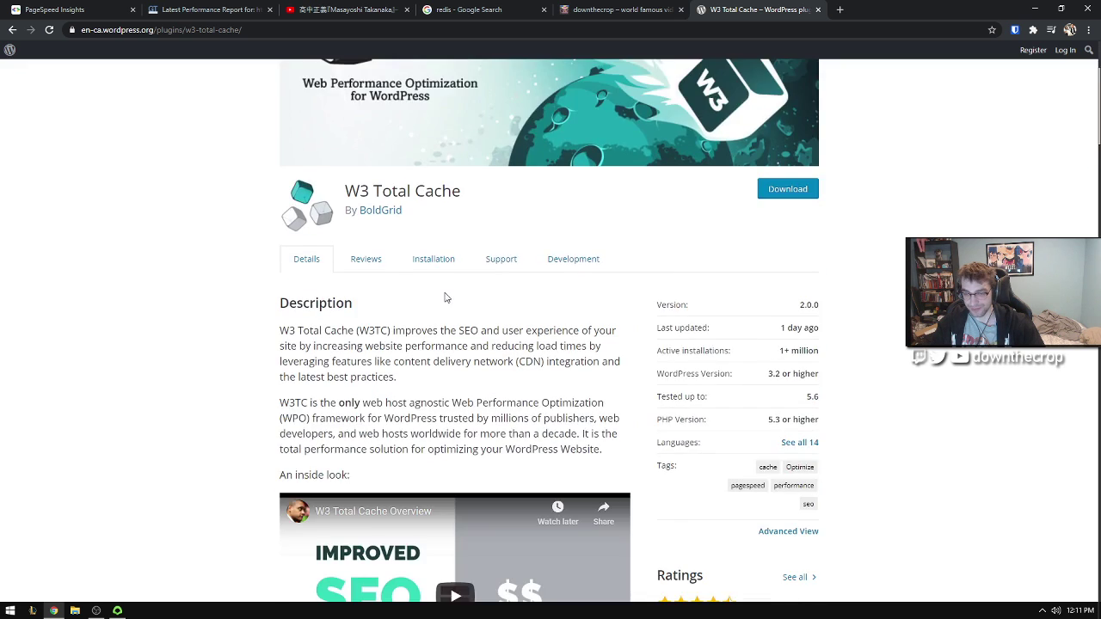
scroll(445, 297, "up", 2)
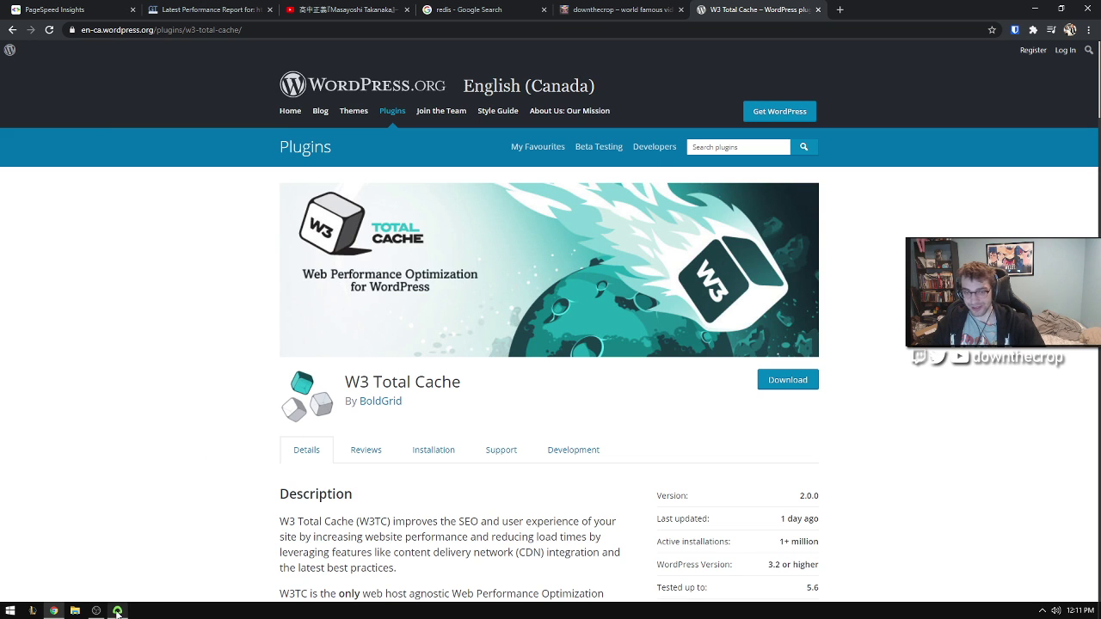
triple_click(112, 398)
left_click(131, 445)
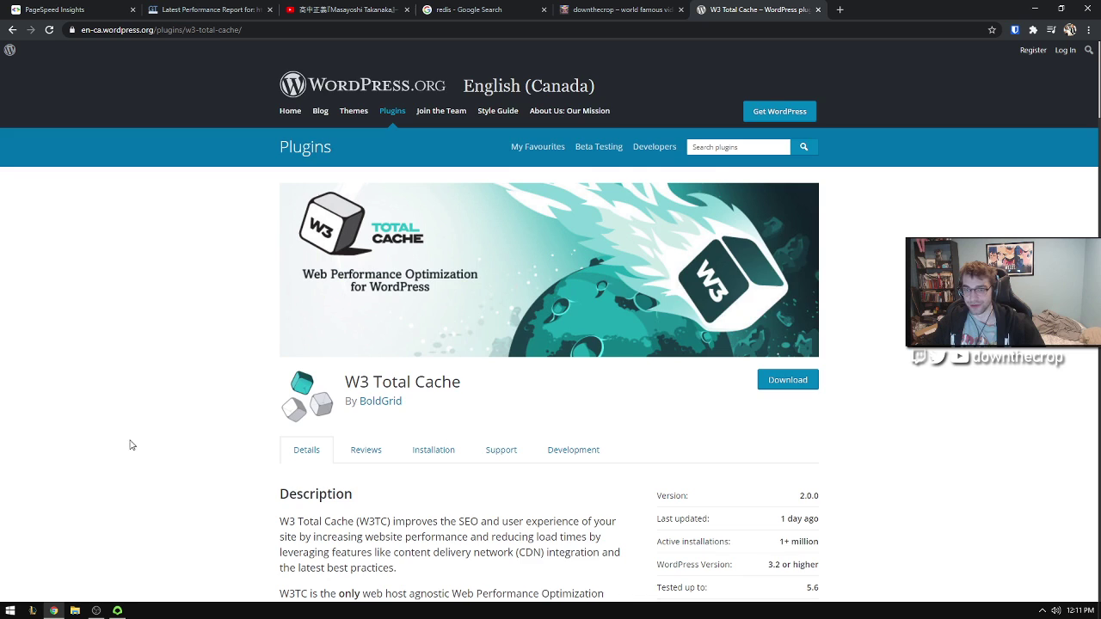
scroll(149, 491, "down", 1)
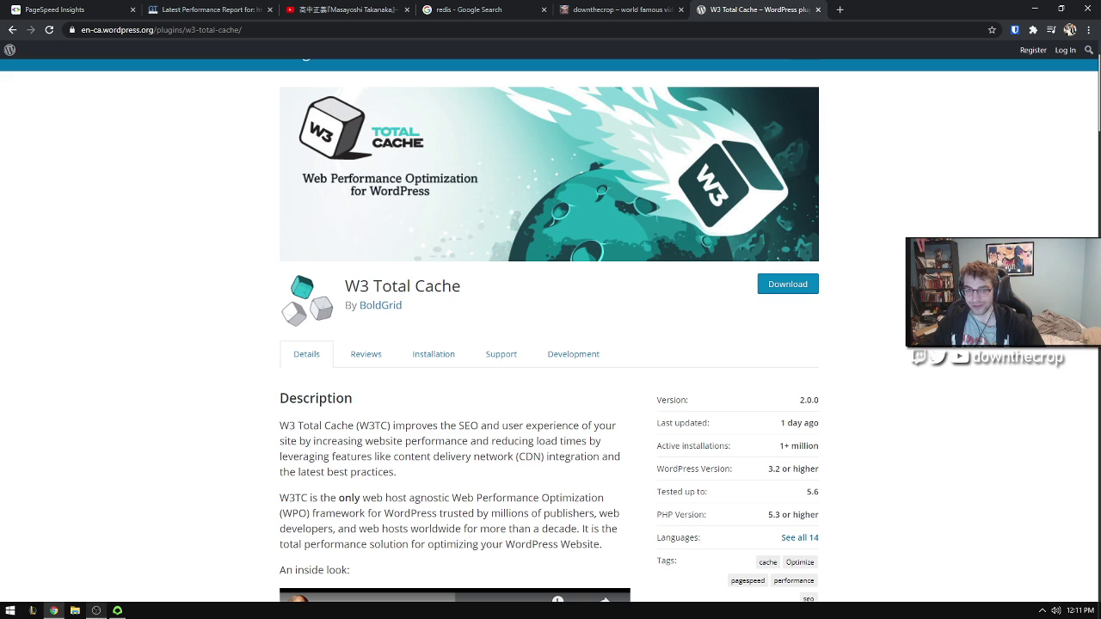
Step: Search for "online css minifier" in a new tab, open cssminifier.com and look over its input and output areas
left_click(840, 9)
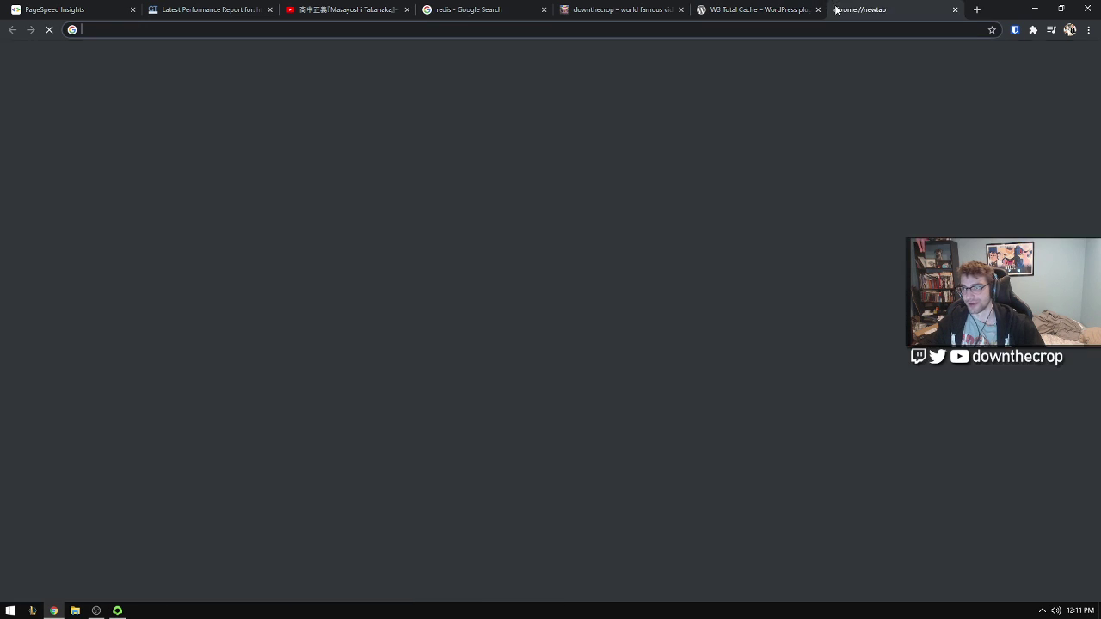
left_click(825, 32)
type("online c")
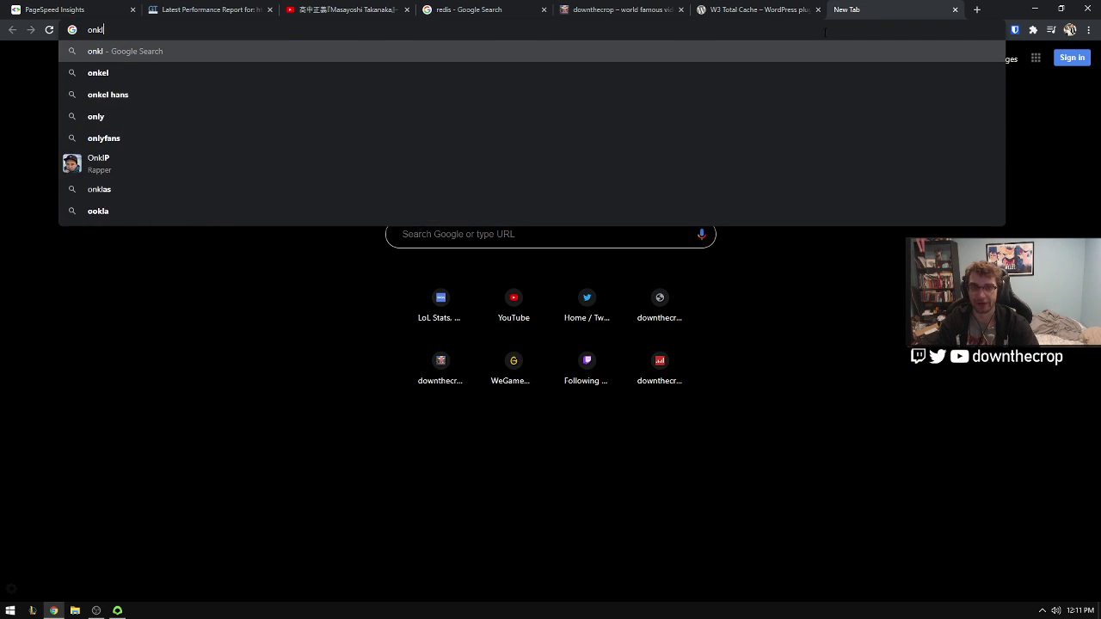
type("ss minifier")
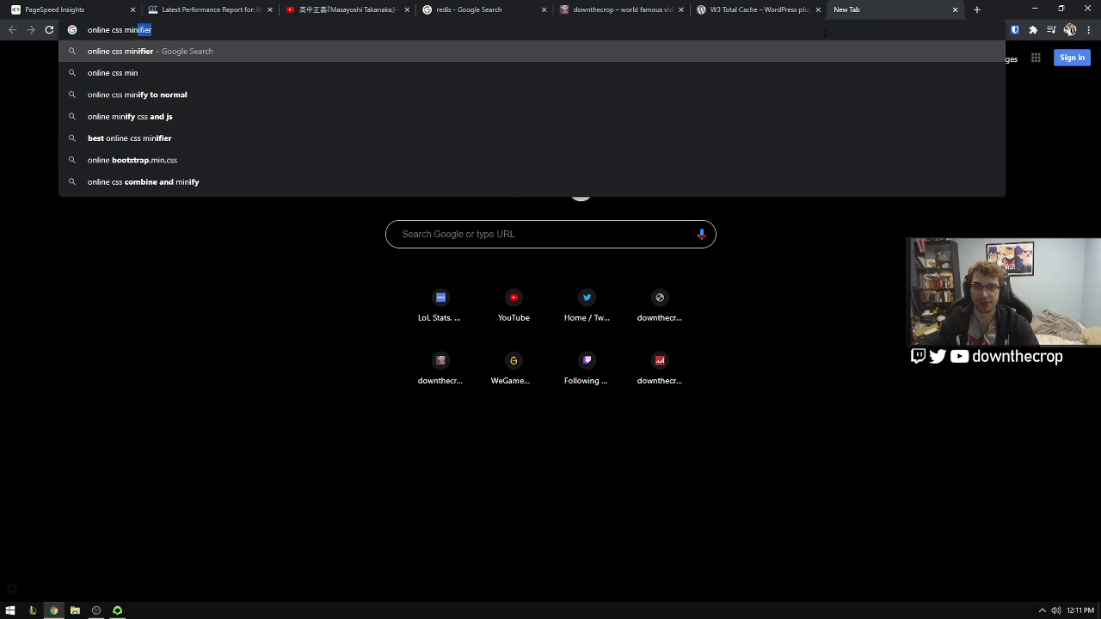
key("Return")
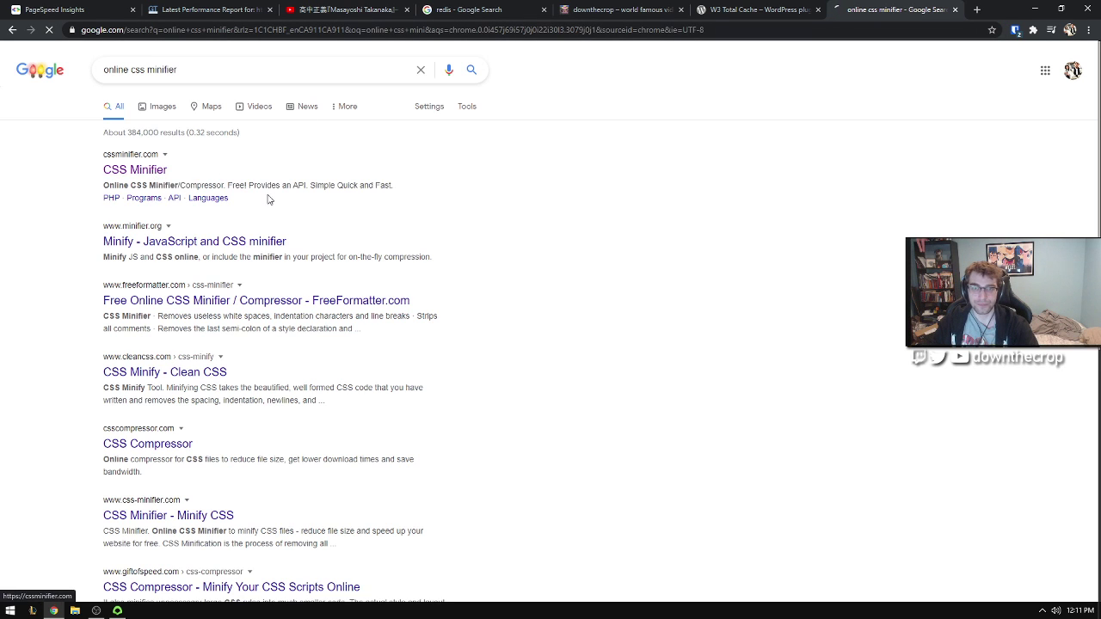
left_click(155, 171)
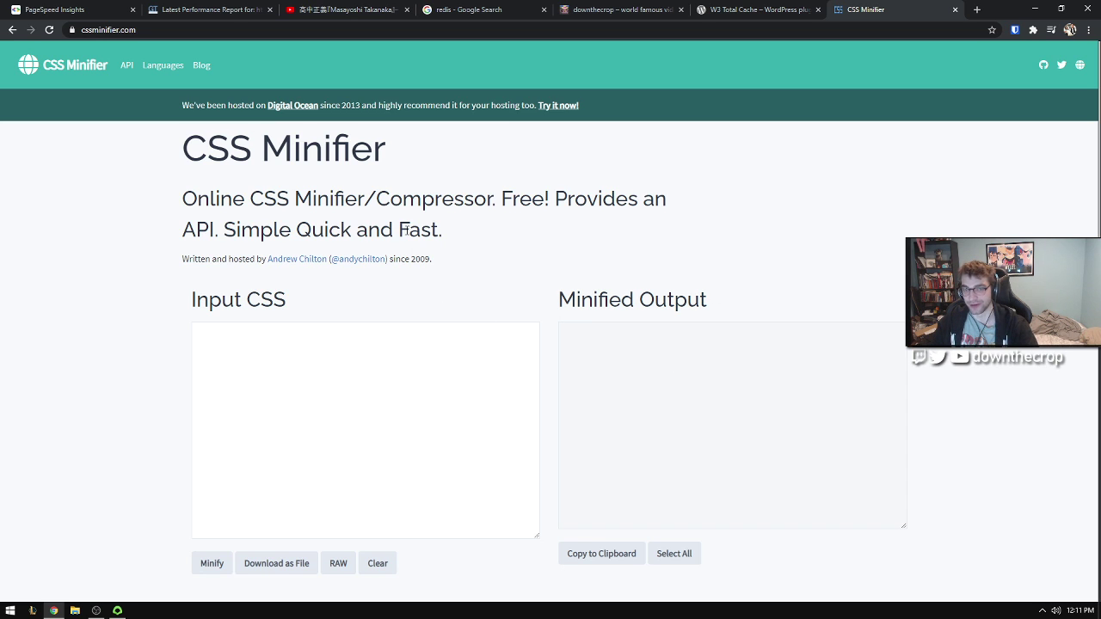
scroll(478, 348, "down", 1)
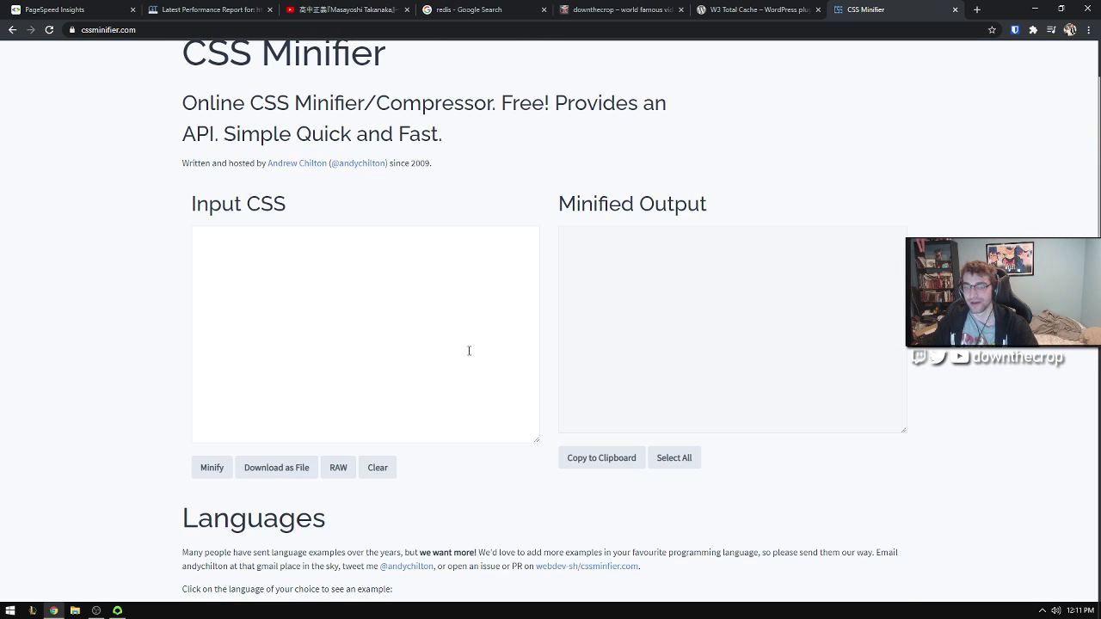
scroll(449, 262, "up", 1)
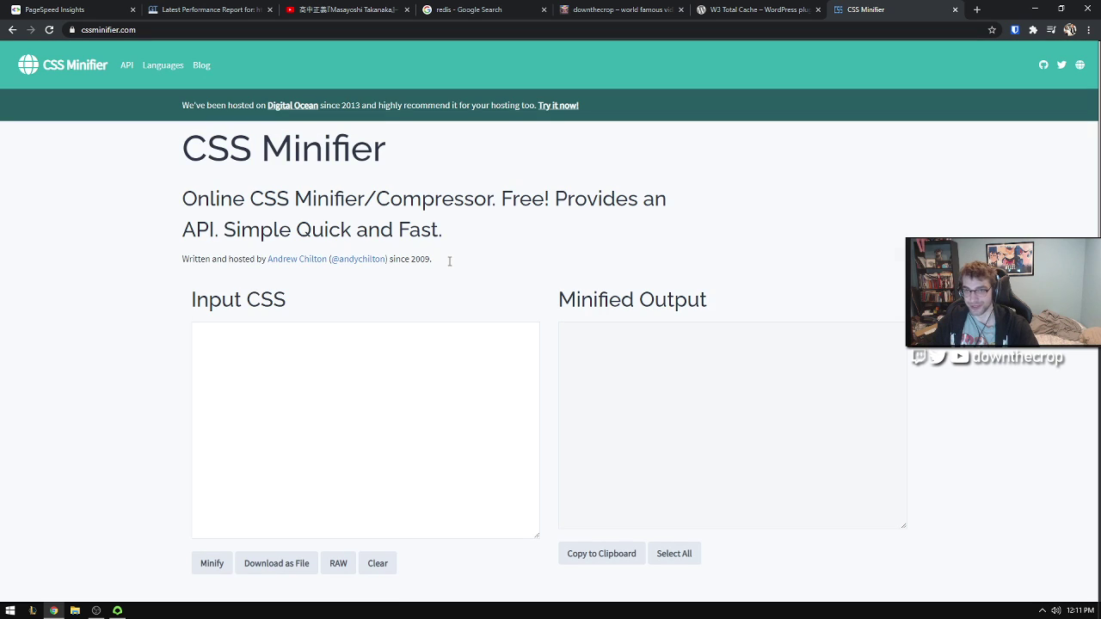
Step: Open the minified 77d48.css and 77973.js files from the downthecrop blog's network requests in separate tabs
left_click(593, 10)
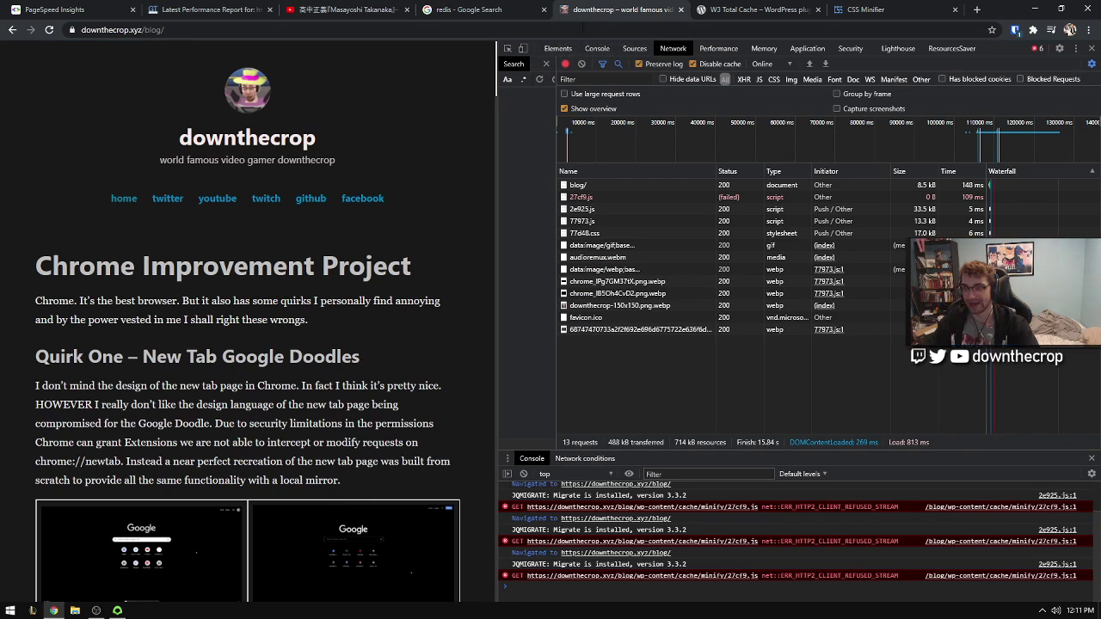
left_click(578, 236)
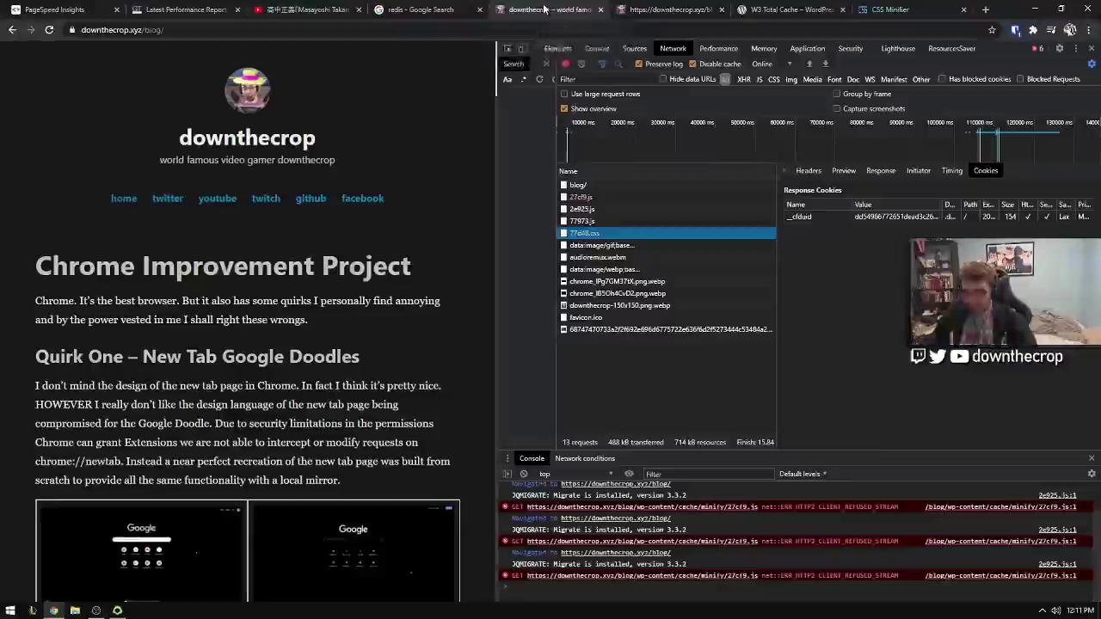
double_click(583, 221)
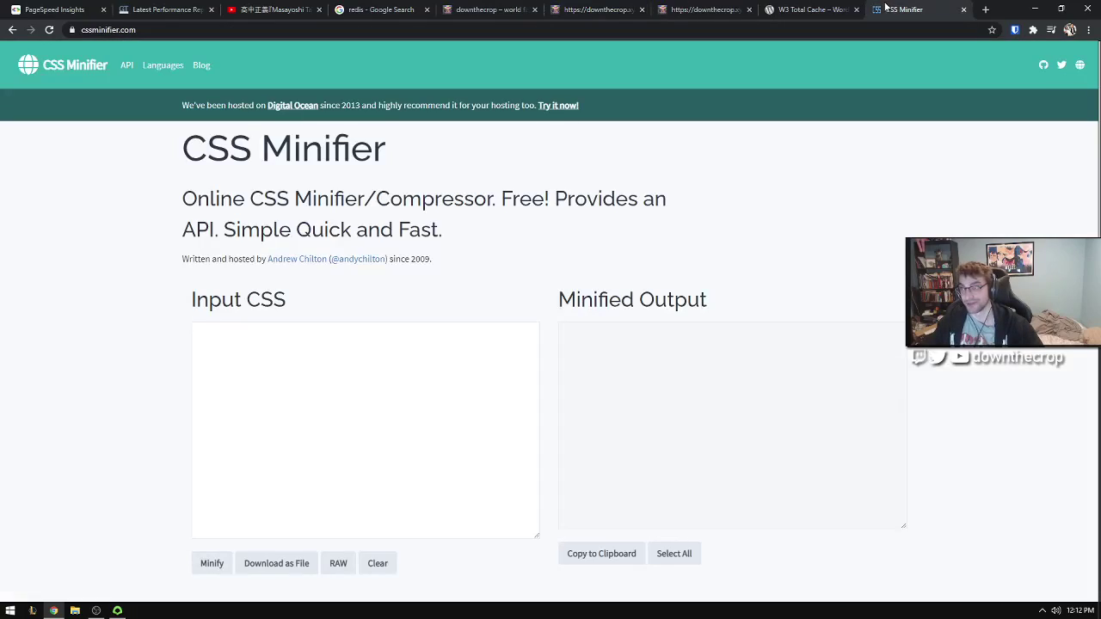
Step: Review the W3 Total Cache plugin page again and return to the optimization notes in the code editor
left_click(783, 9)
scroll(630, 237, "up", 1)
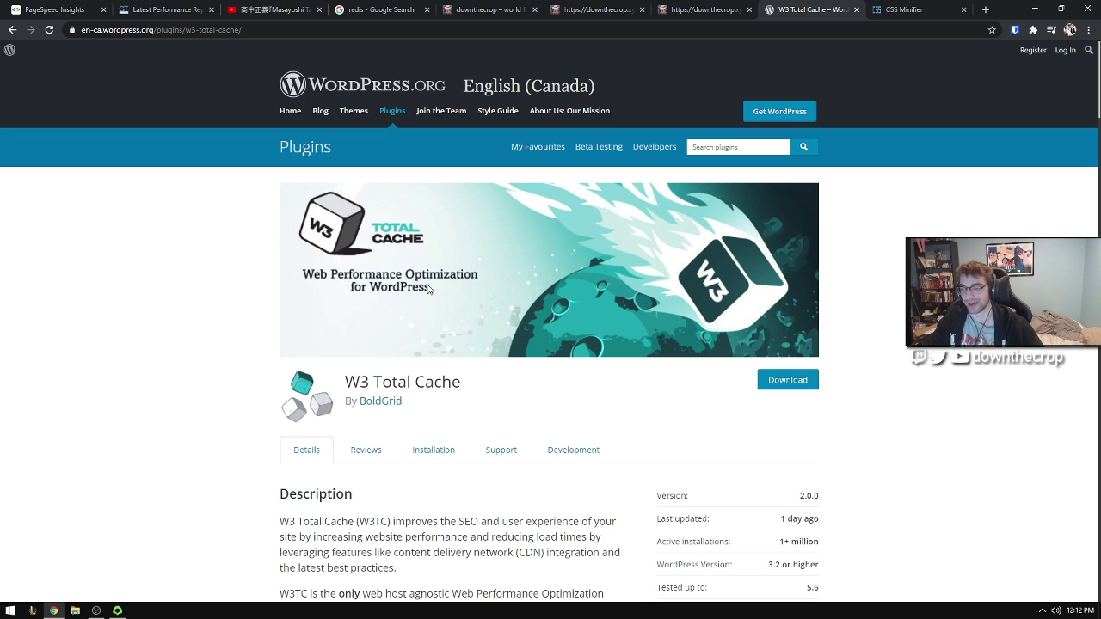
scroll(447, 296, "down", 1)
scroll(527, 311, "up", 1)
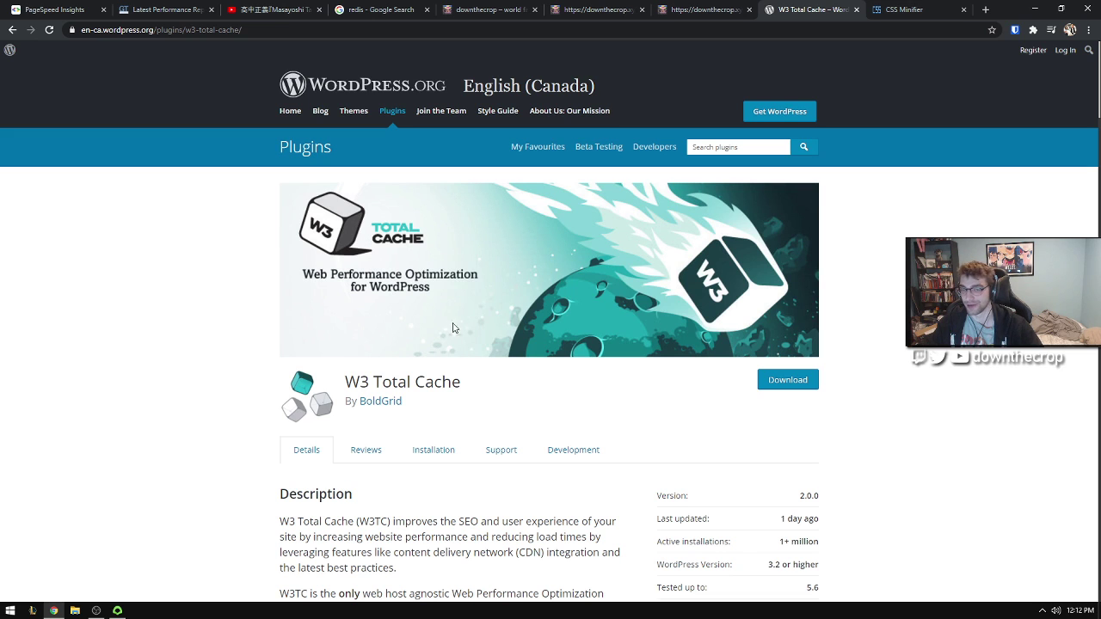
scroll(366, 281, "down", 1)
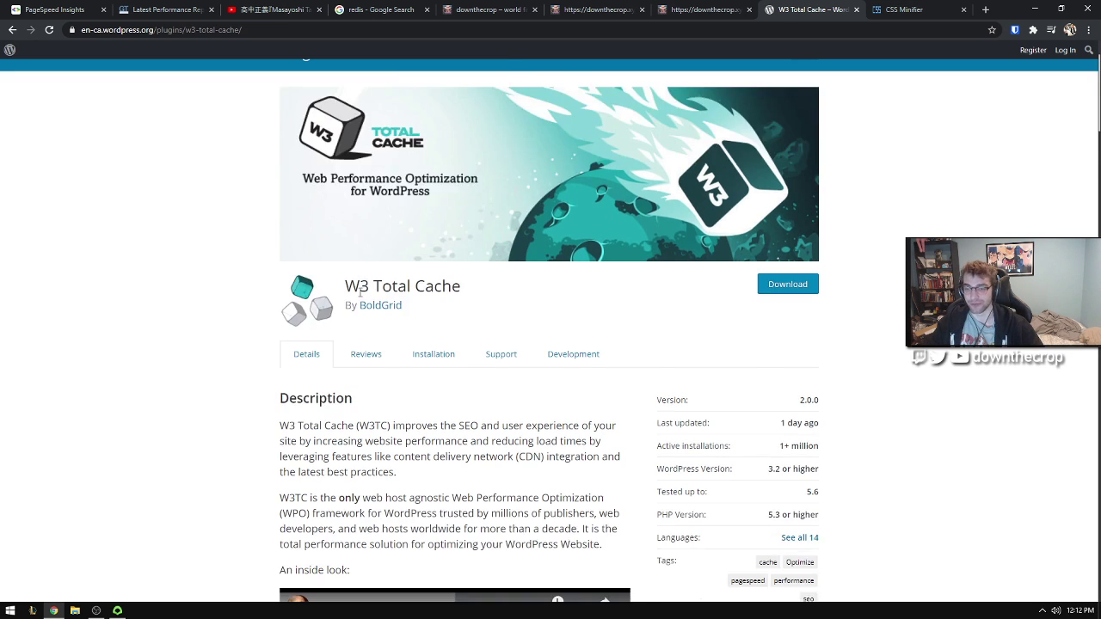
scroll(360, 293, "down", 3)
key("alt+Tab")
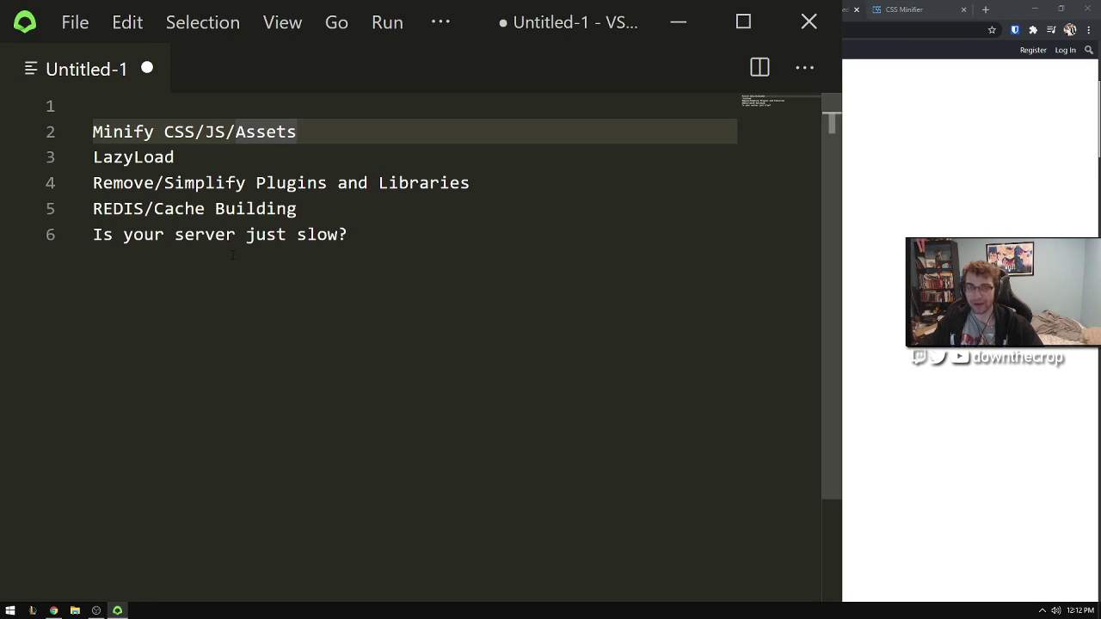
Step: Highlight the word Assets in the optimization notes and return to the downthecrop blog page in the browser
left_click_drag(299, 132, 236, 131)
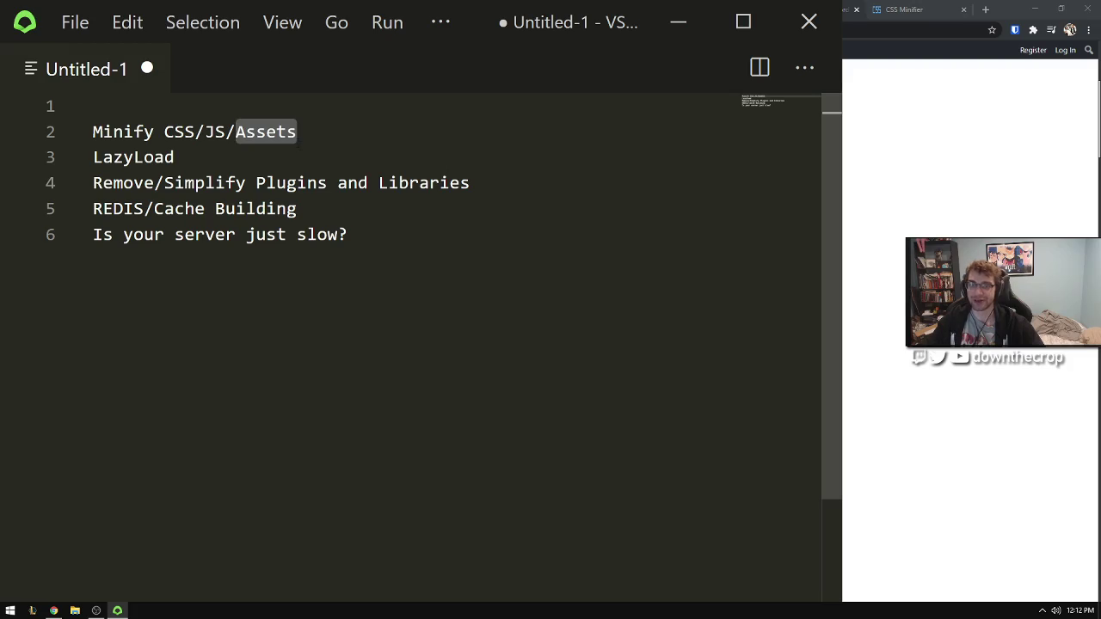
key("Right")
left_click(921, 173)
scroll(826, 129, "up", 3)
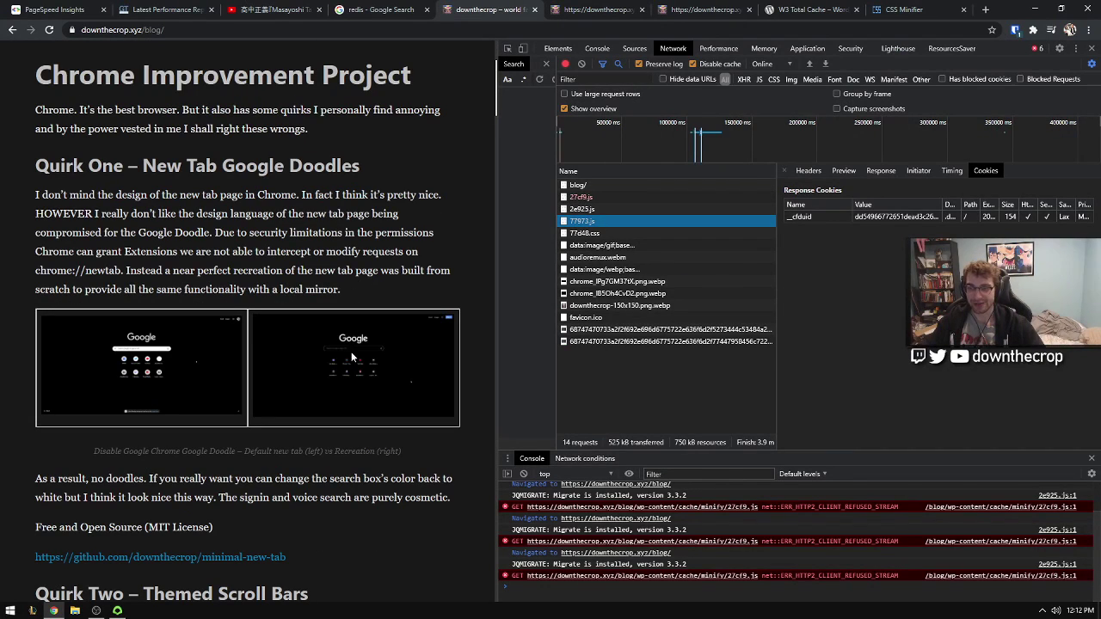
Step: Open the blog's recreated new-tab image in a separate tab, highlight the .webp extension in its address and close that tab
left_click(313, 333)
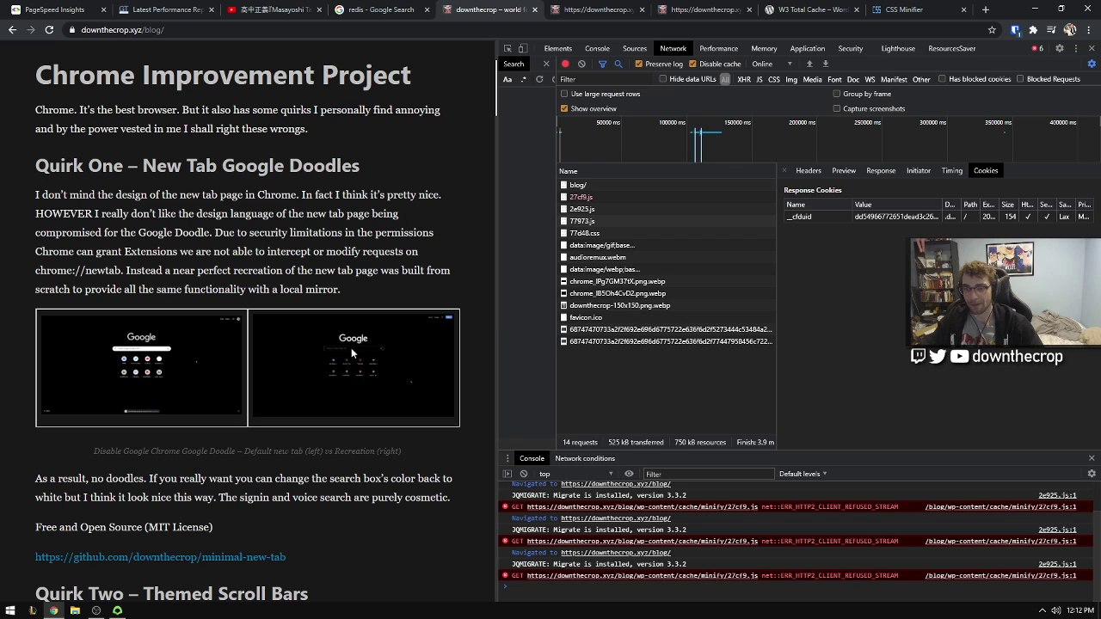
right_click(351, 352)
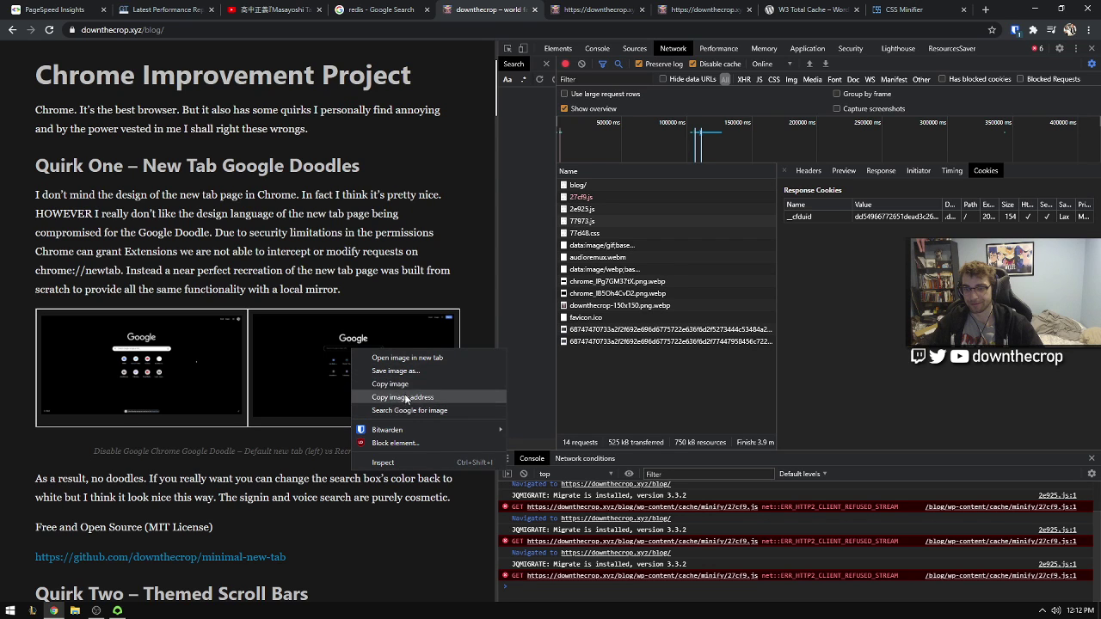
left_click(412, 357)
left_click(529, 9)
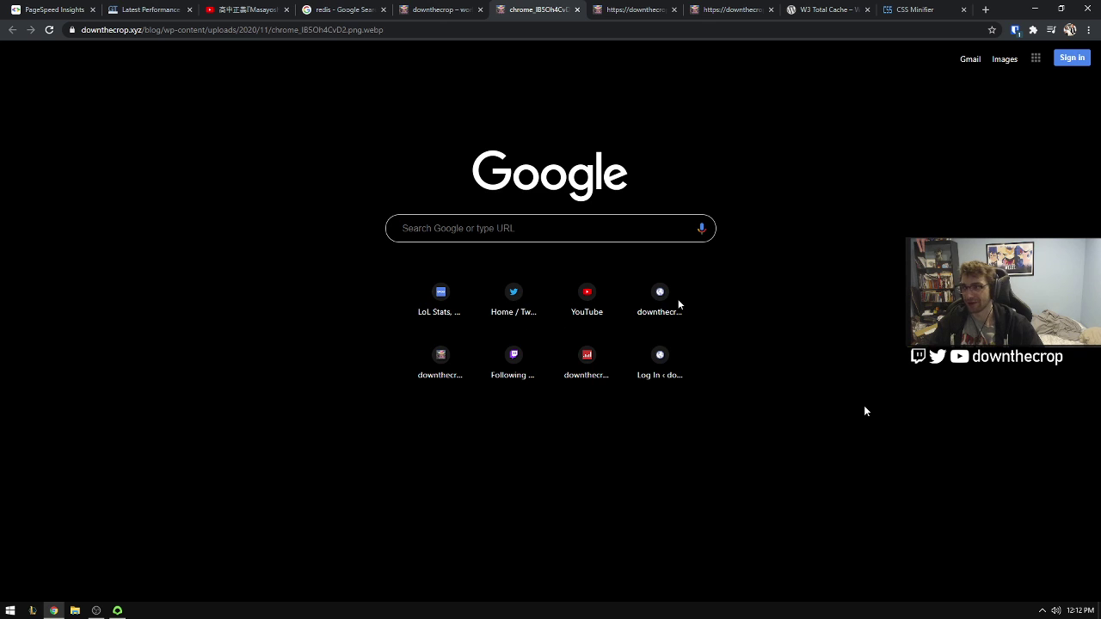
left_click_drag(400, 30, 379, 29)
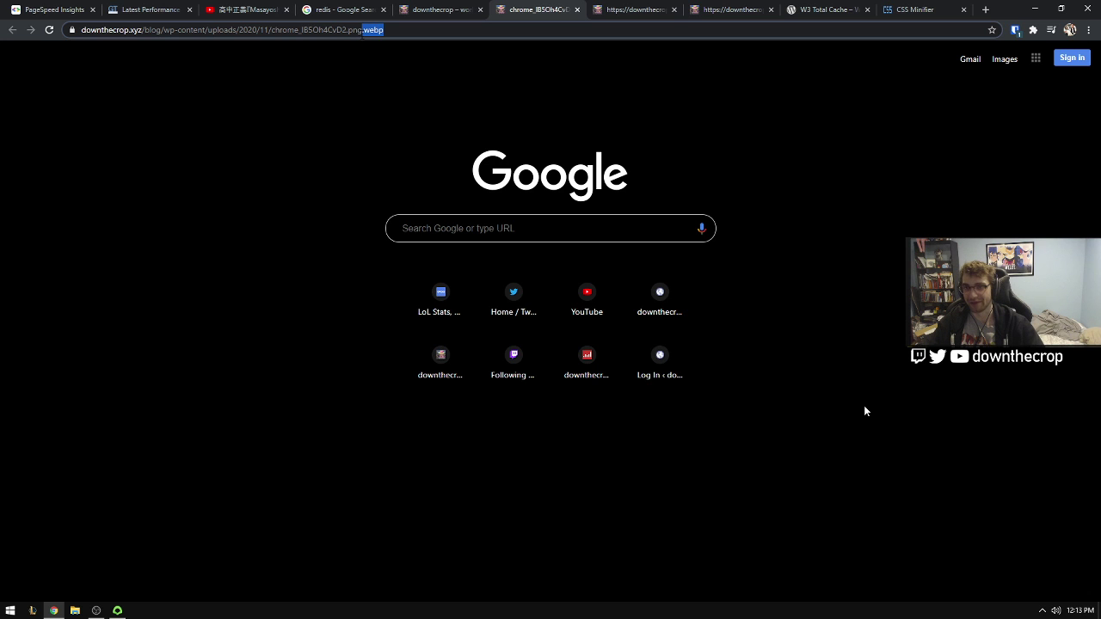
key("ctrl+w")
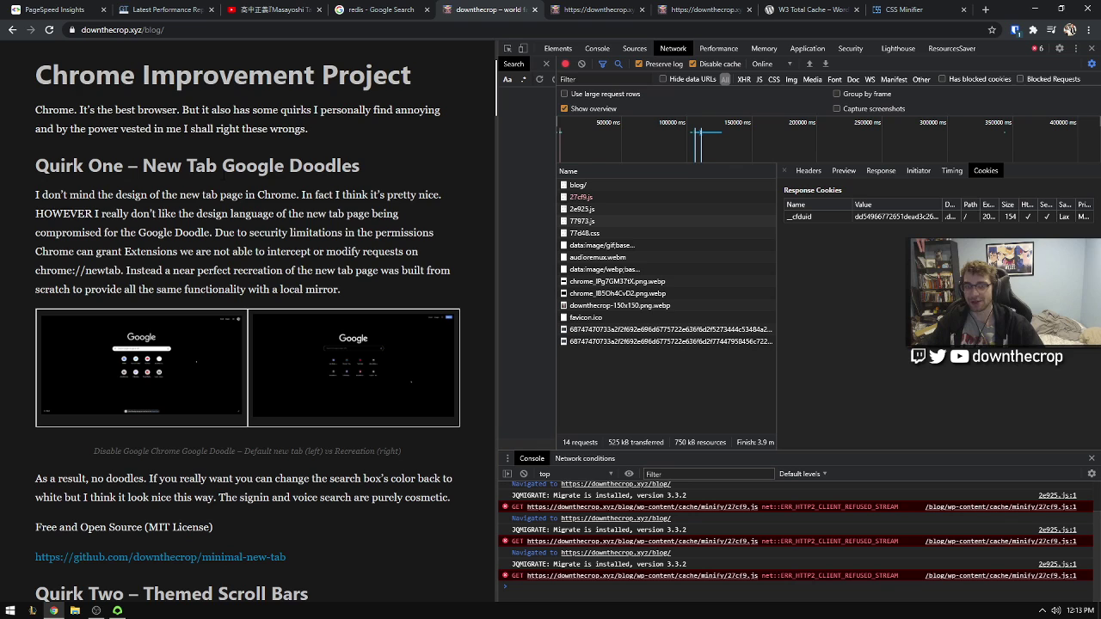
scroll(248, 344, "up", 2)
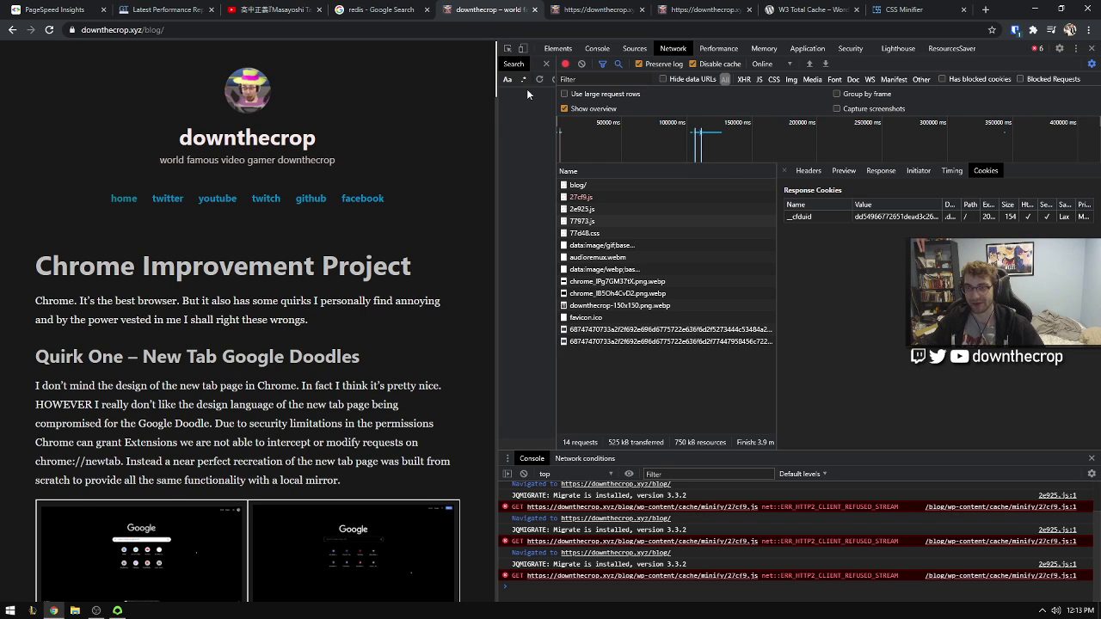
Step: Return to the optimization notes, highlight the Minify CSS/JS/Assets line and move on to the LazyLoad line
left_click(117, 611)
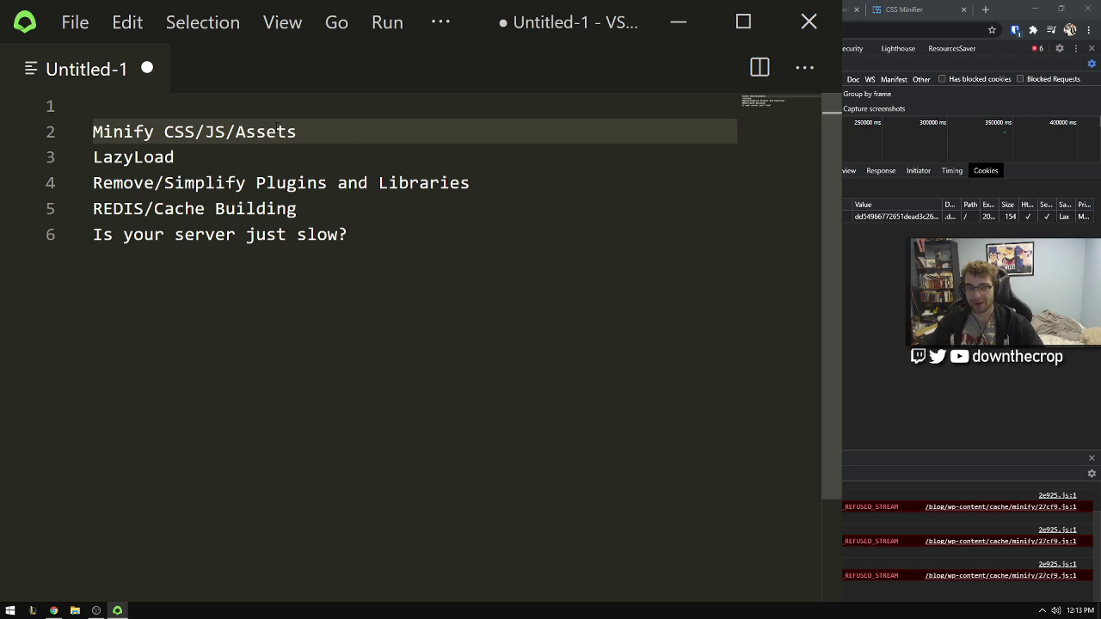
left_click_drag(297, 132, 74, 130)
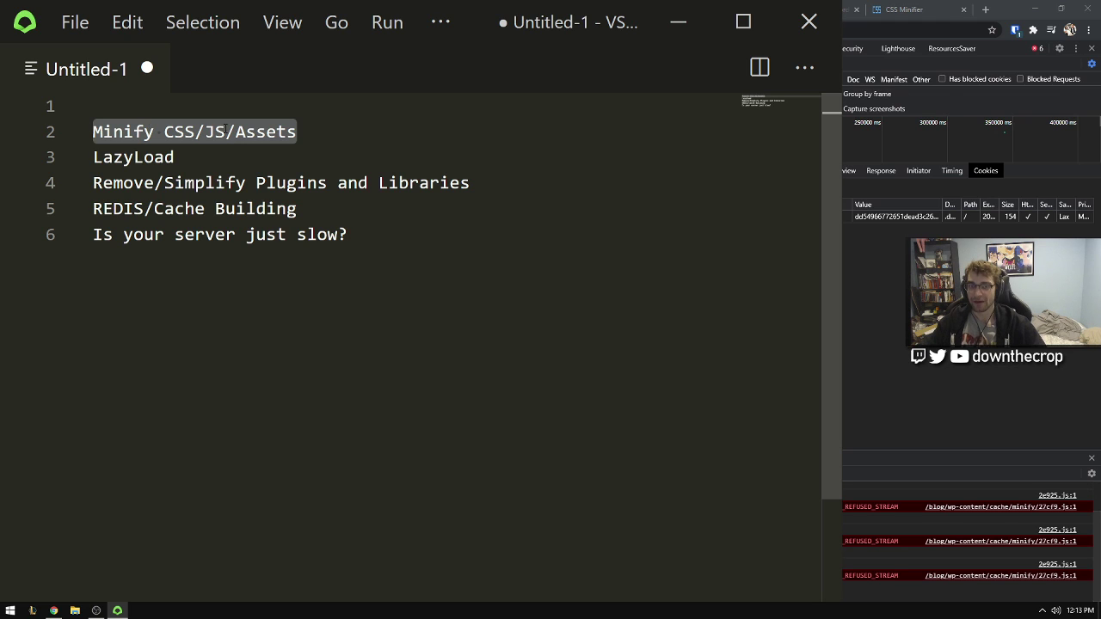
left_click(323, 132)
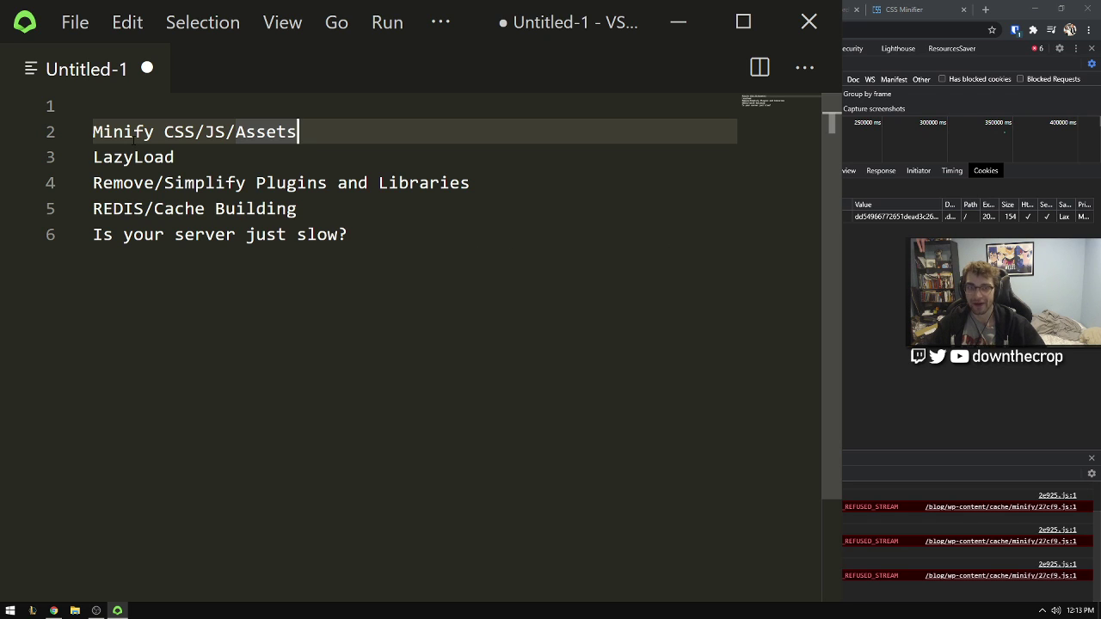
left_click_drag(315, 132, 86, 129)
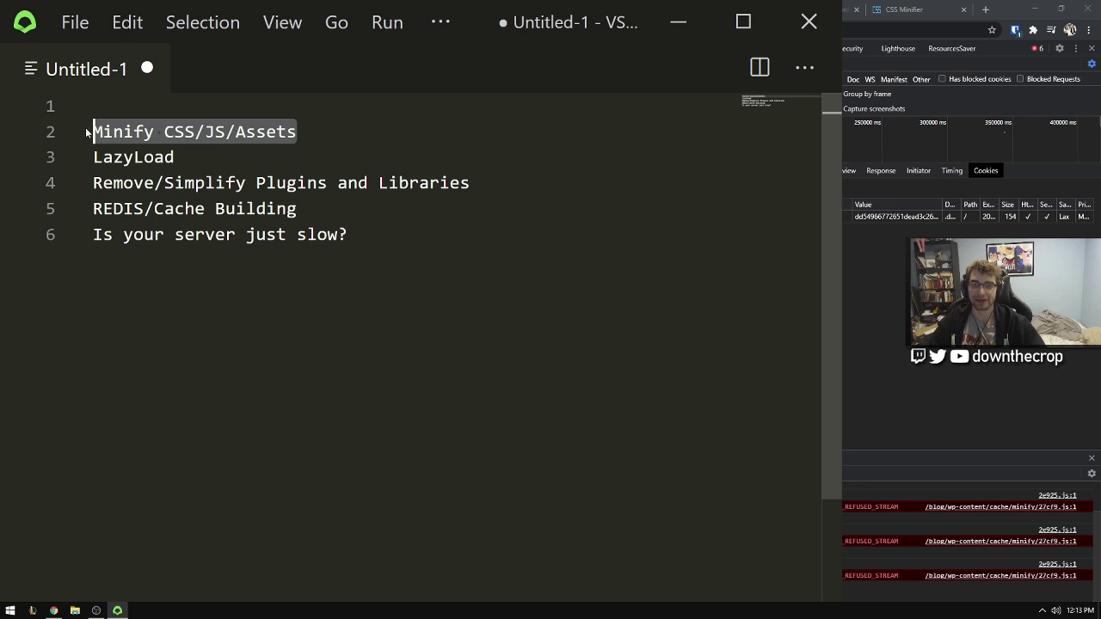
left_click(174, 158)
Step: Widen the blog's page area beside the developer tools, clear the network log and reload the blog
left_click(918, 383)
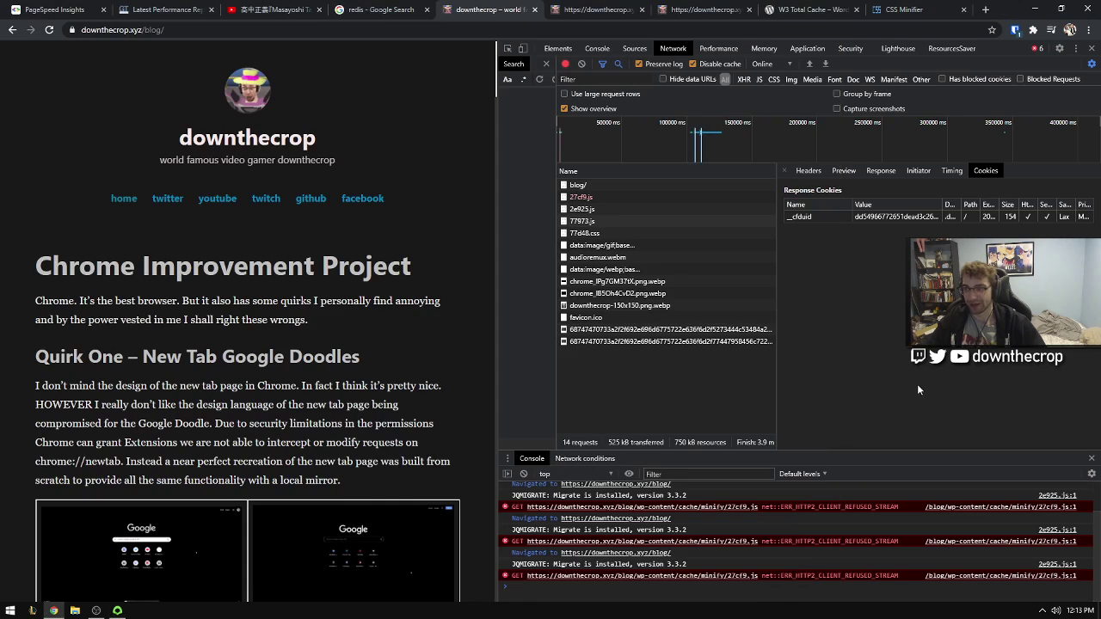
right_click(486, 267)
left_click(516, 301)
left_click_drag(498, 284, 538, 172)
left_click(620, 64)
right_click(480, 148)
left_click(487, 184)
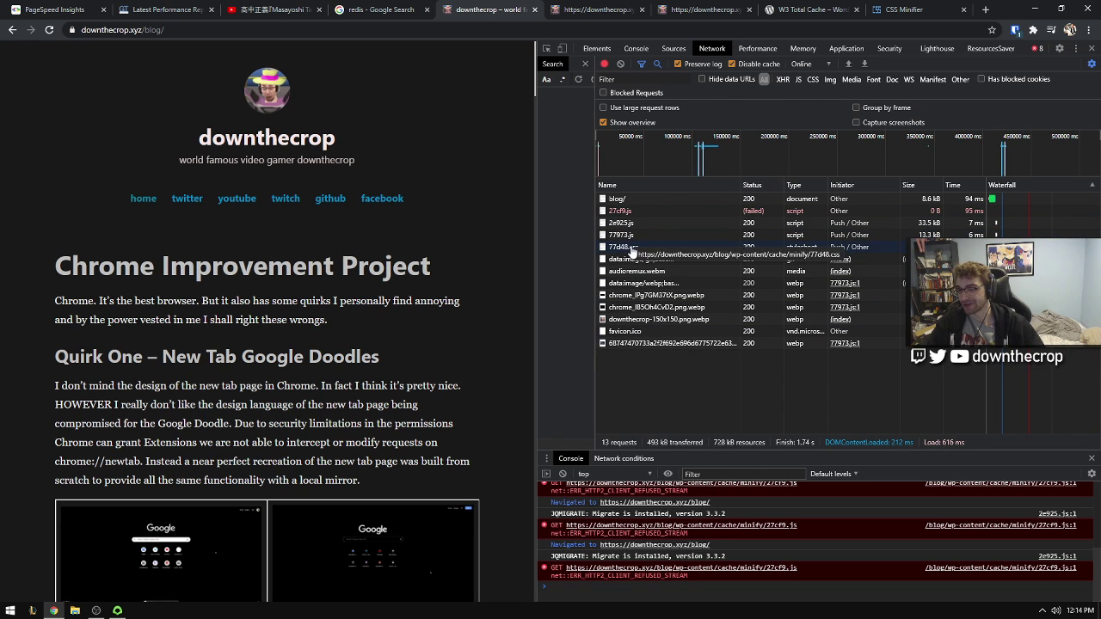
Step: Go through the blog posts down to the Recording Settings section while watching the network log for lazily loaded images, and return to the header
scroll(410, 208, "down", 2)
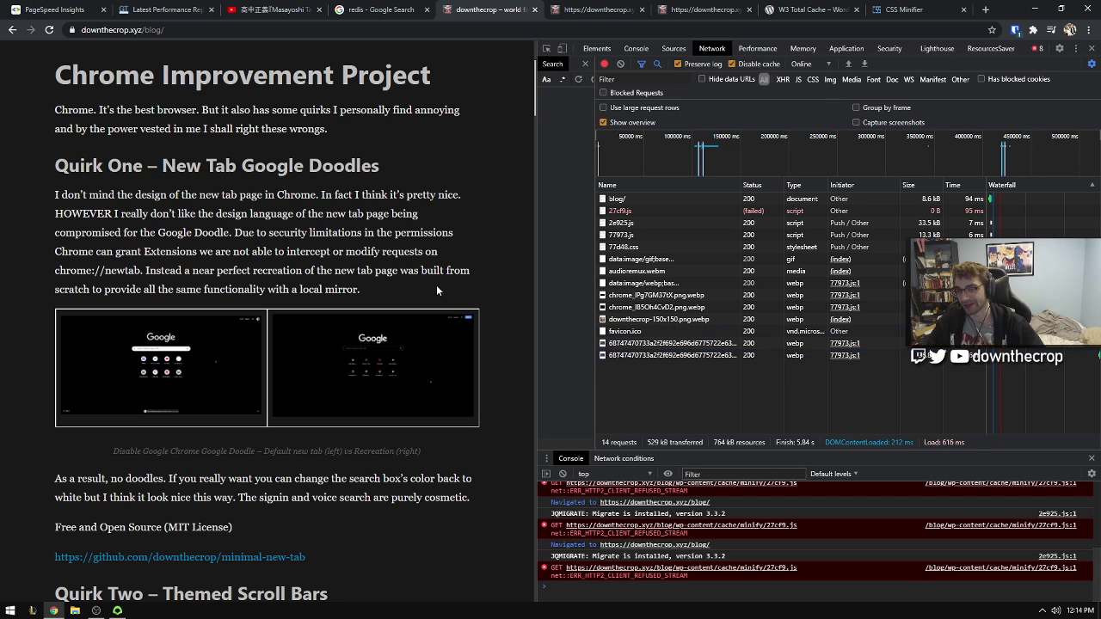
scroll(436, 284, "down", 1)
scroll(404, 321, "down", 6)
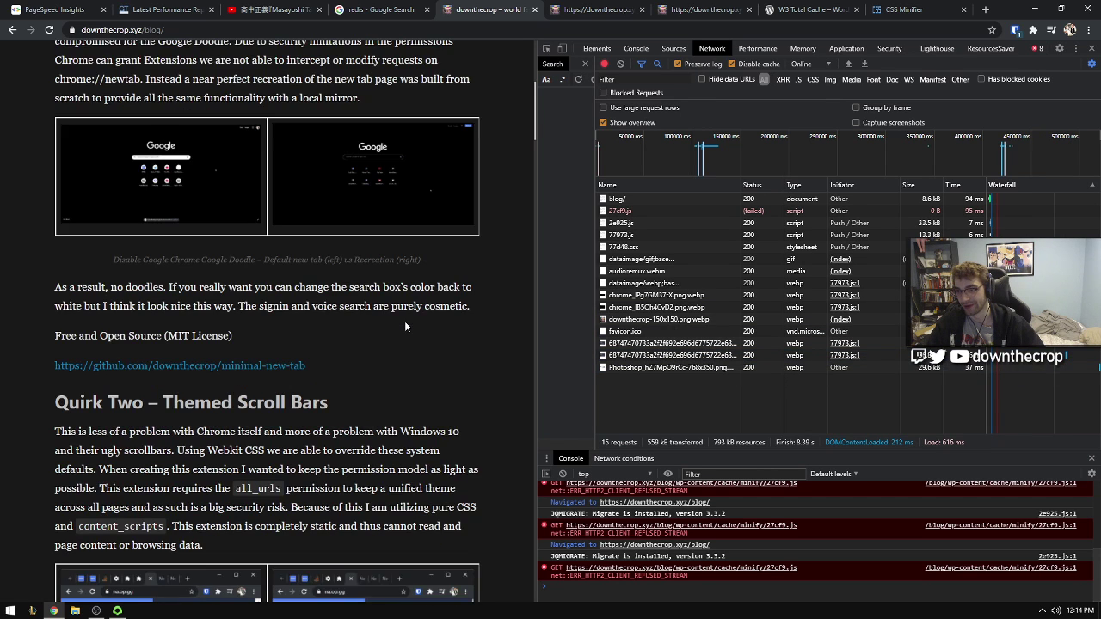
scroll(402, 326, "down", 3)
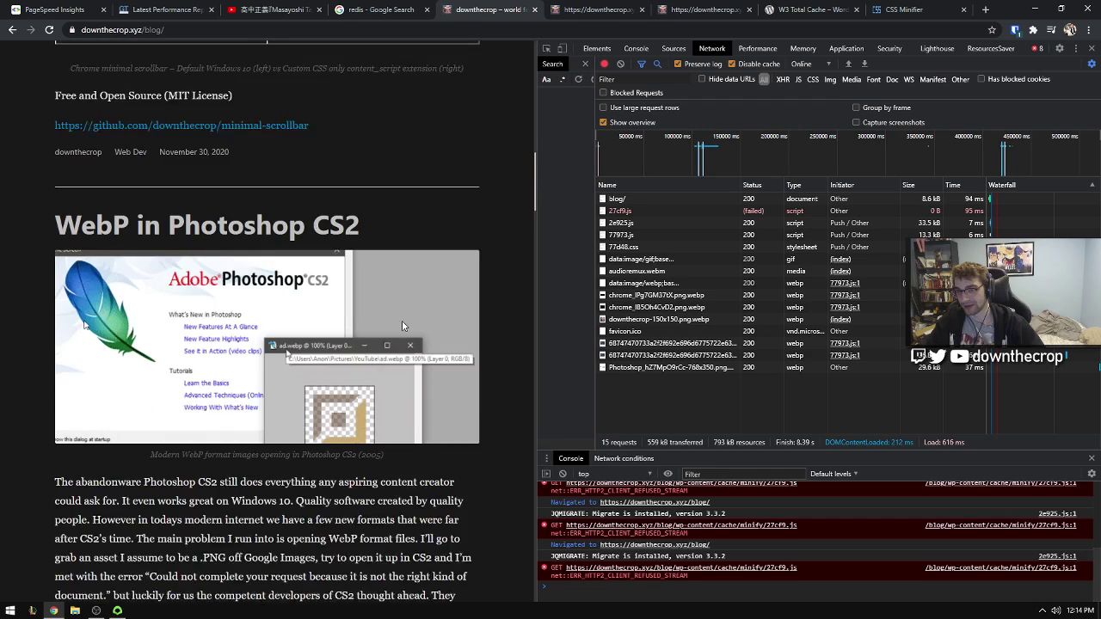
scroll(413, 344, "down", 8)
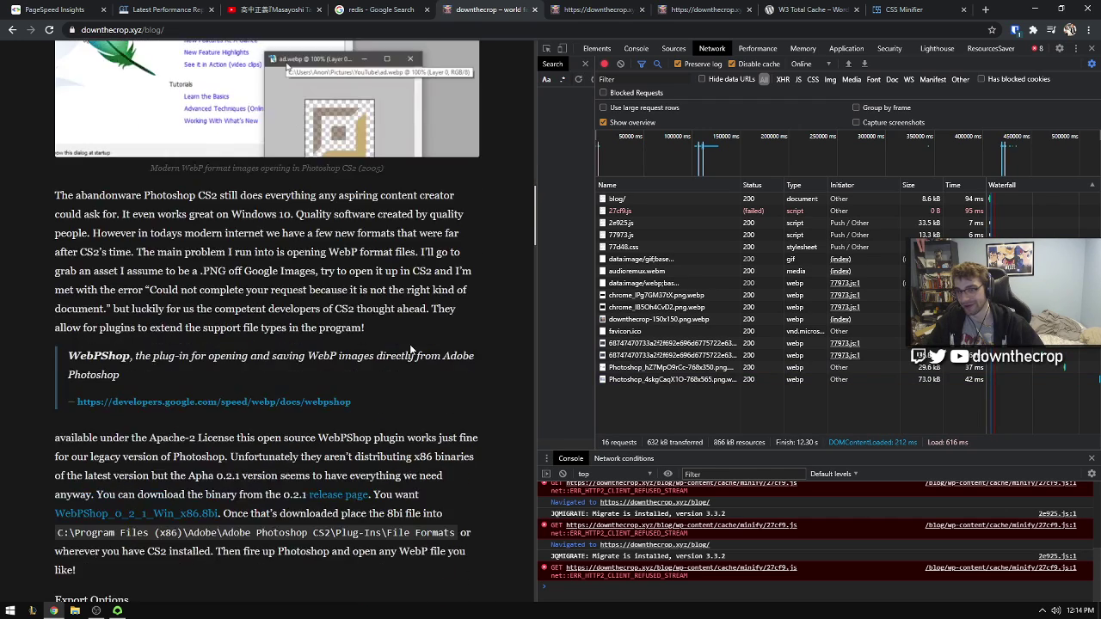
scroll(410, 350, "down", 10)
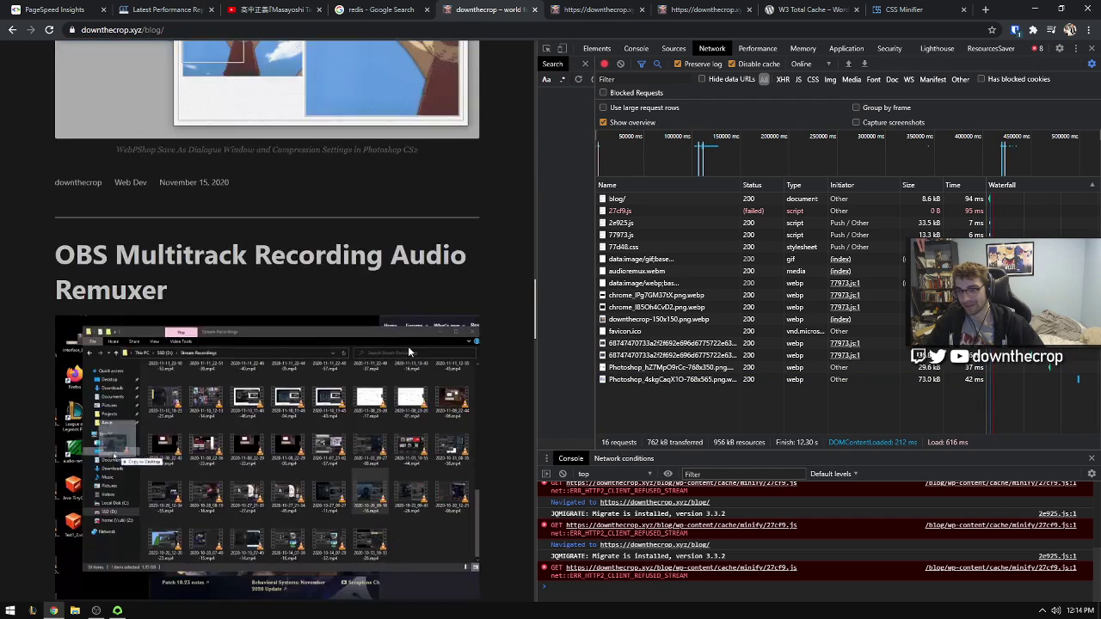
scroll(410, 352, "down", 6)
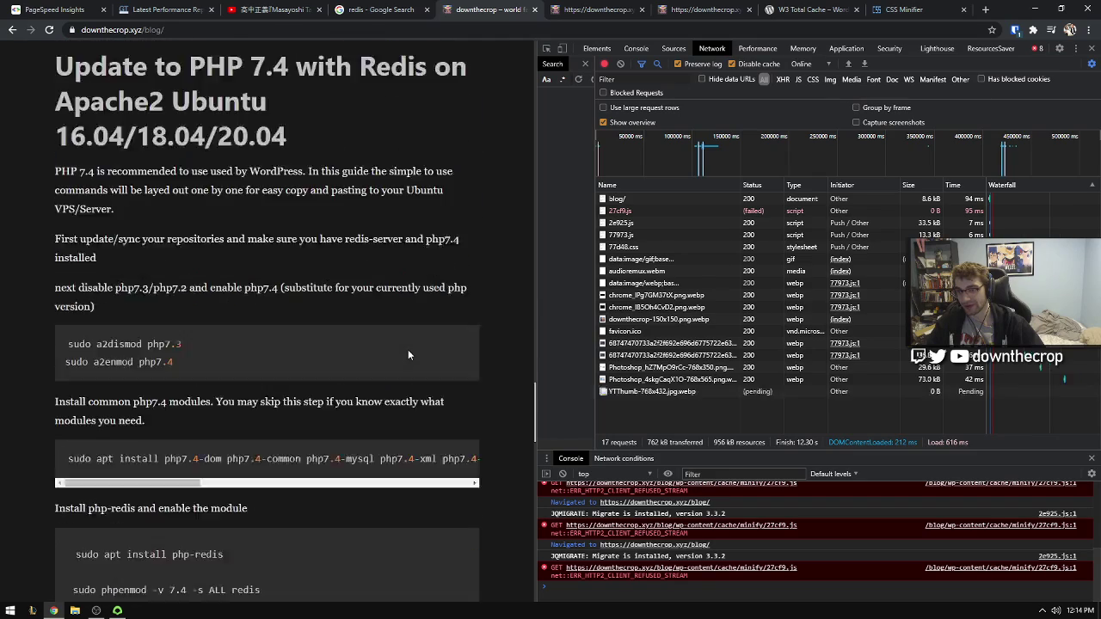
scroll(413, 355, "down", 8)
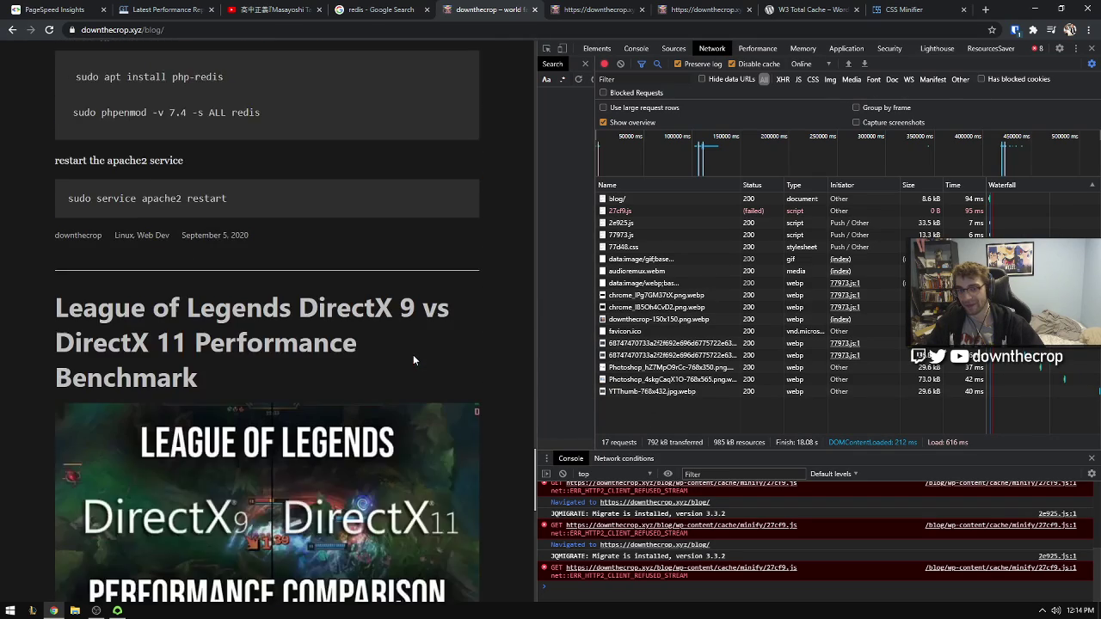
scroll(399, 351, "down", 5)
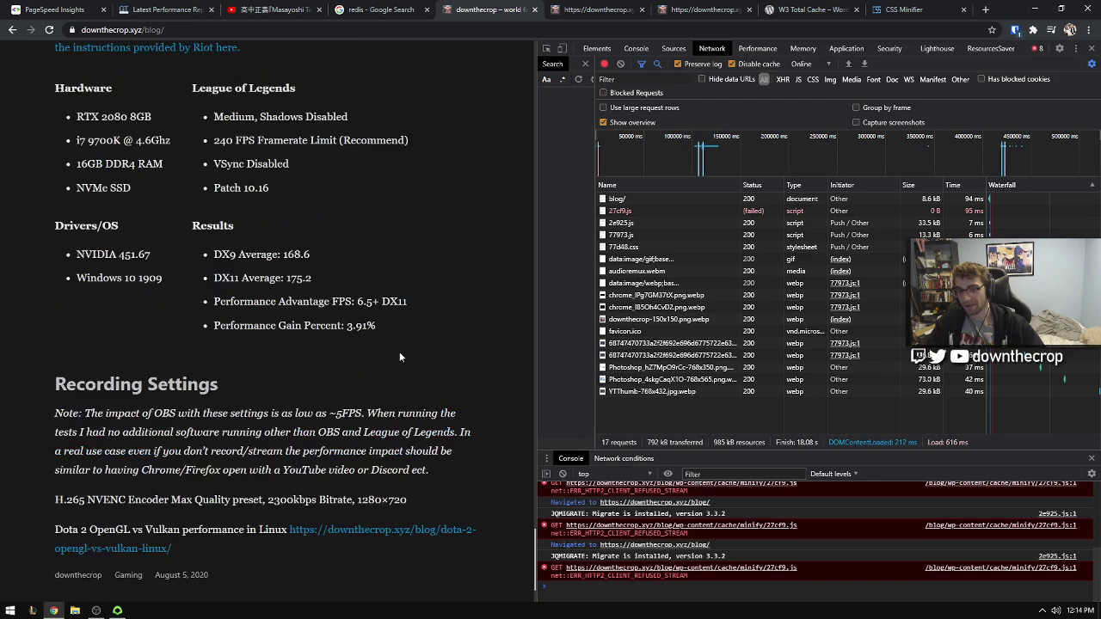
scroll(444, 371, "up", 20)
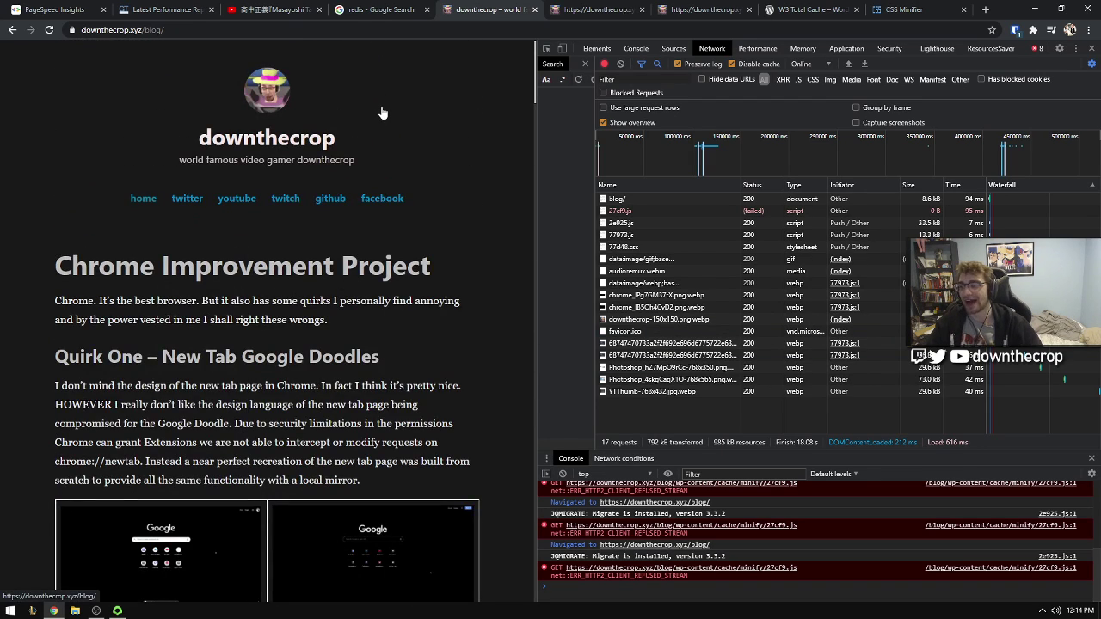
Step: Reload the blog and skim quickly through its posts and back to check which image requests are made
right_click(457, 246)
left_click(486, 283)
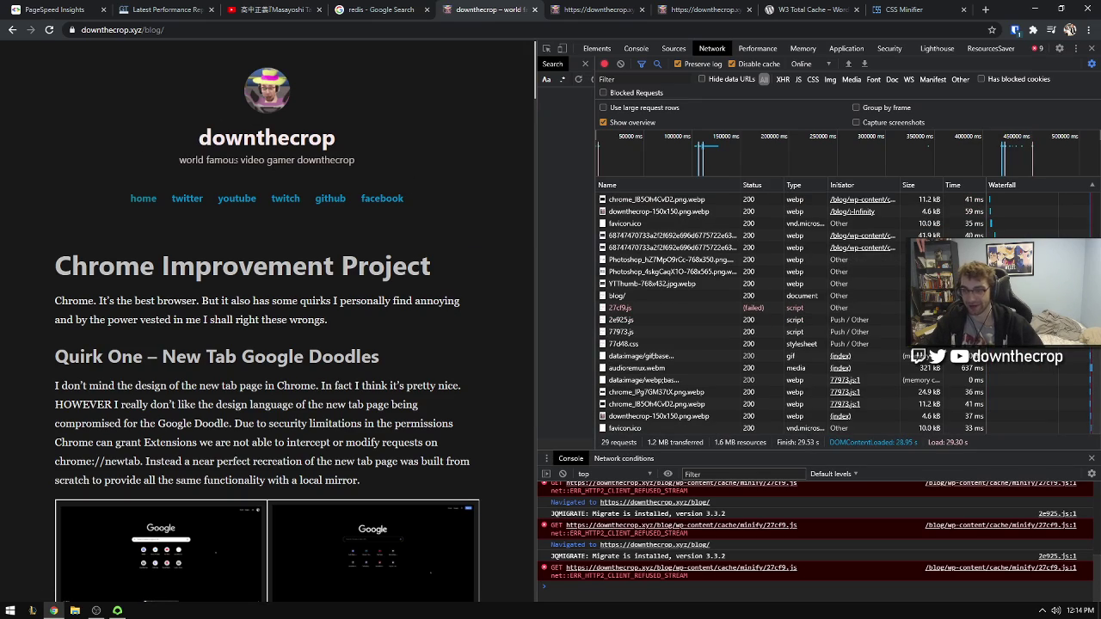
scroll(363, 294, "down", 20)
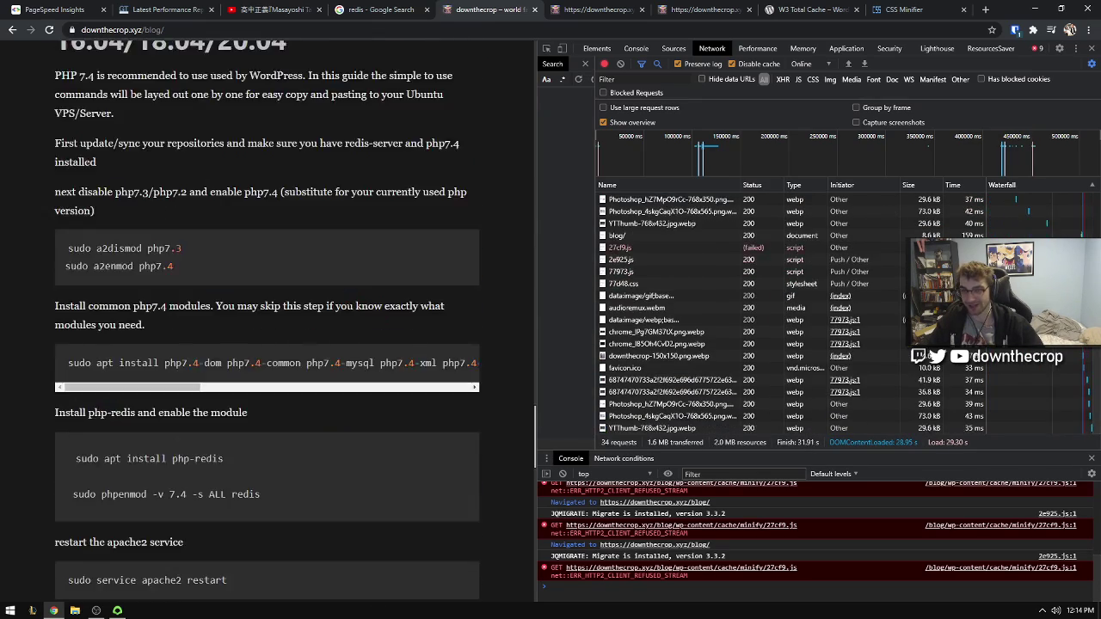
scroll(350, 304, "up", 20)
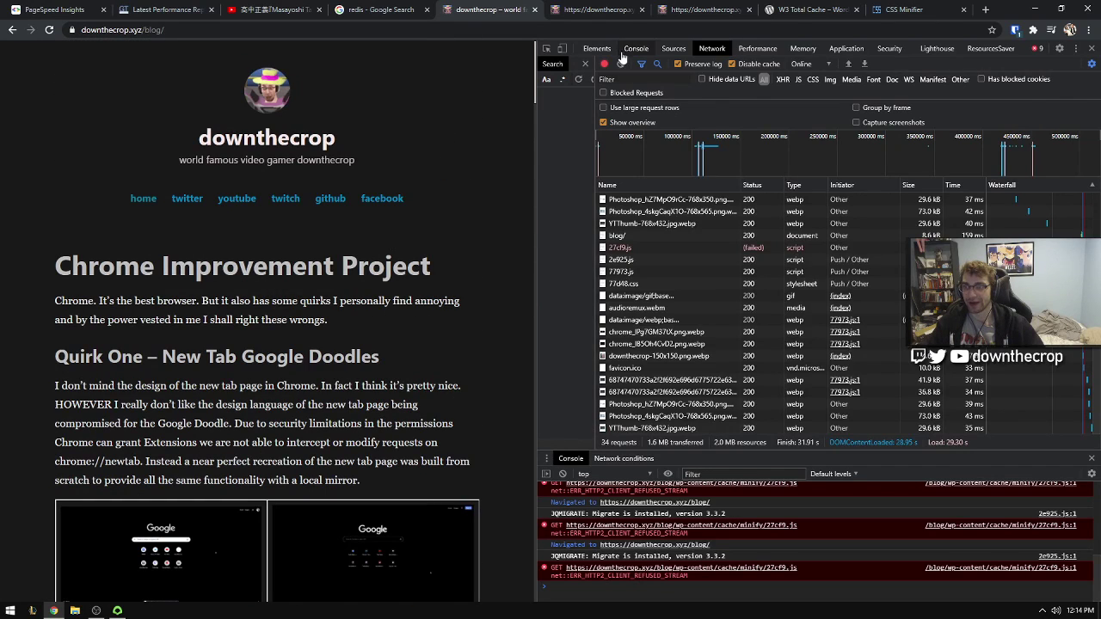
Step: Clear the network log again and reload the blog page to record only its initial requests
left_click(620, 64)
right_click(456, 126)
left_click(487, 163)
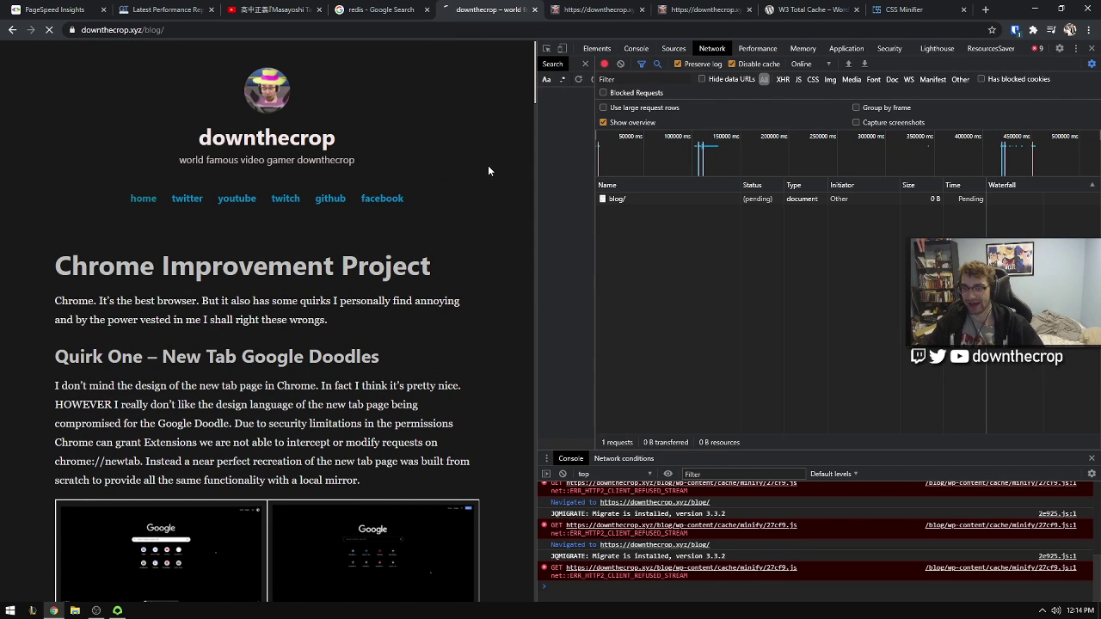
Step: Examine the blog's desktop PageSpeed Insights report, including the score, lab data, loading filmstrip and diagnostics
left_click(168, 9)
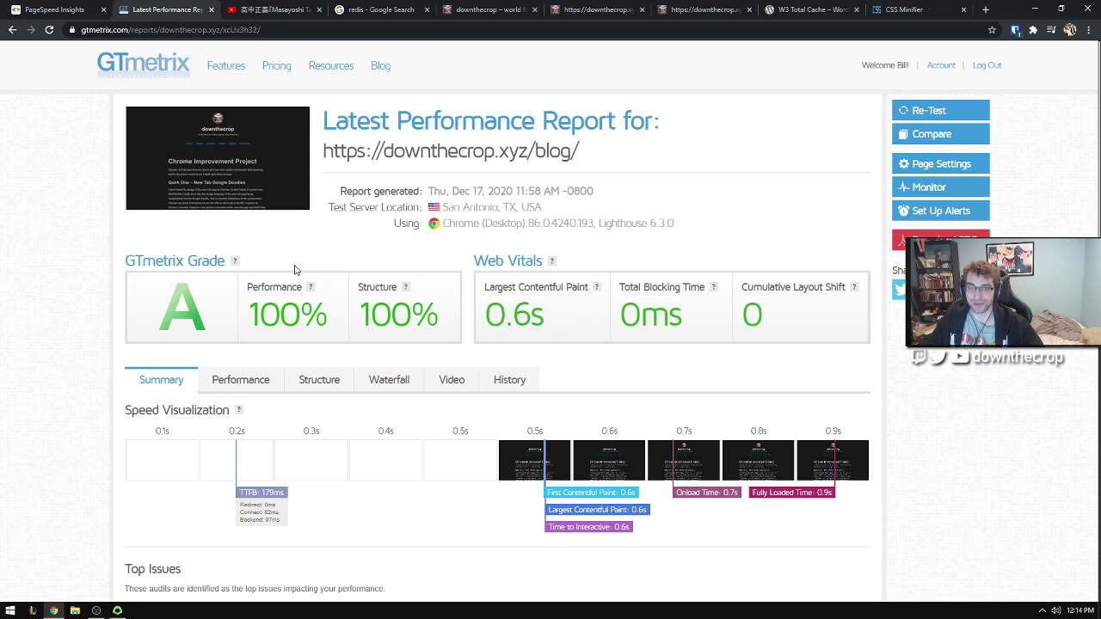
left_click(54, 10)
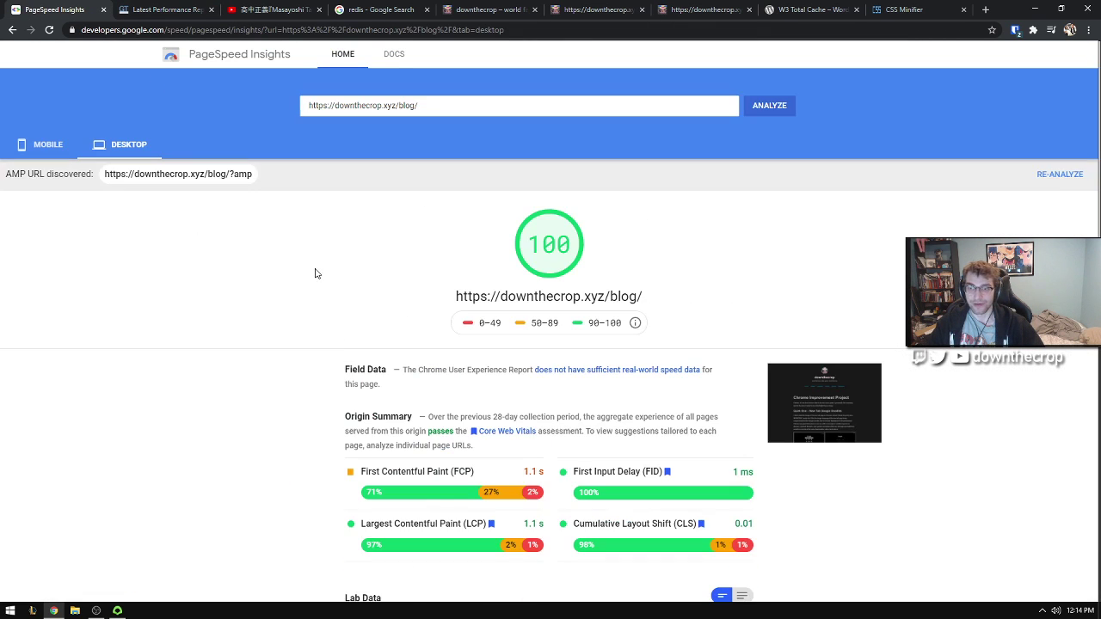
scroll(327, 284, "down", 2)
left_click_drag(364, 371, 452, 378)
scroll(503, 372, "down", 3)
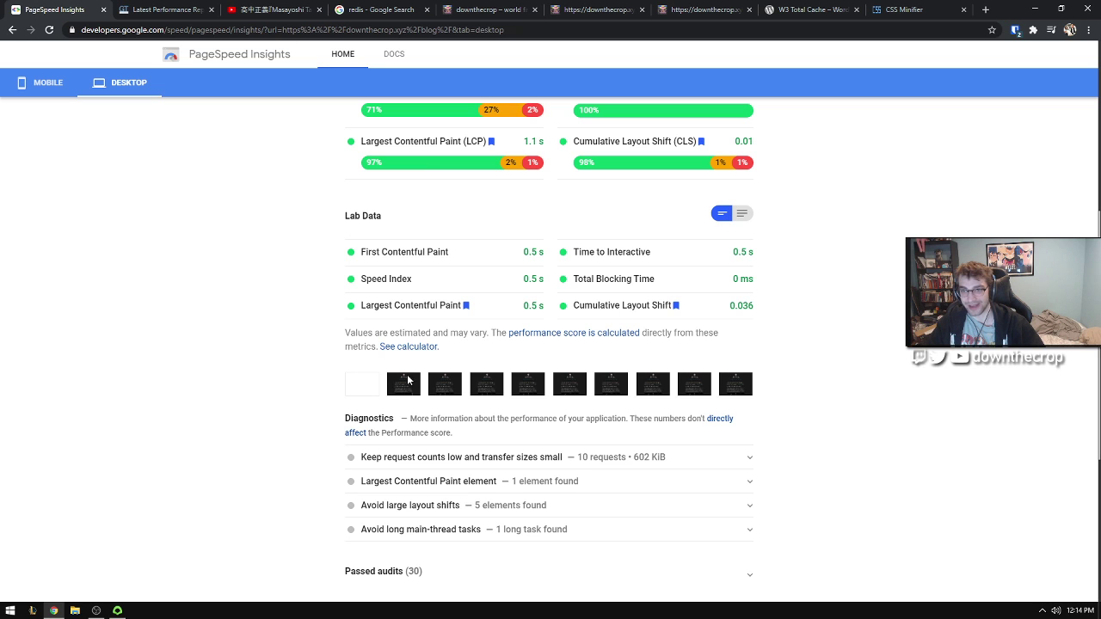
scroll(402, 365, "down", 1)
Step: Examine the GTmetrix report's Speed Visualization, compare it with the blog page and look at the redis search results
key("ctrl+Tab")
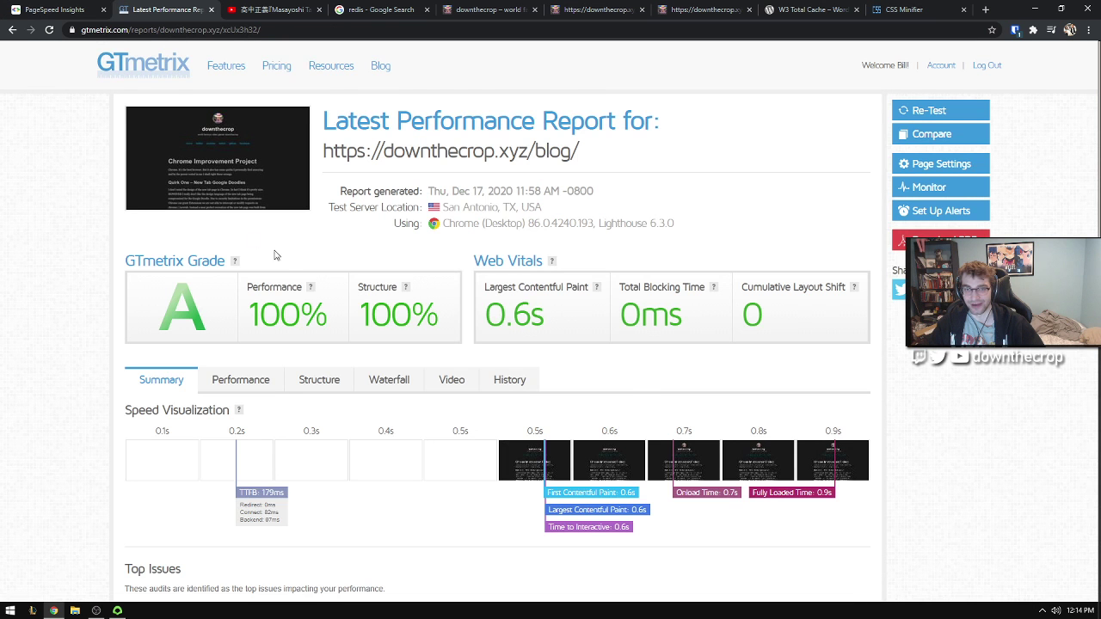
scroll(462, 389, "down", 1)
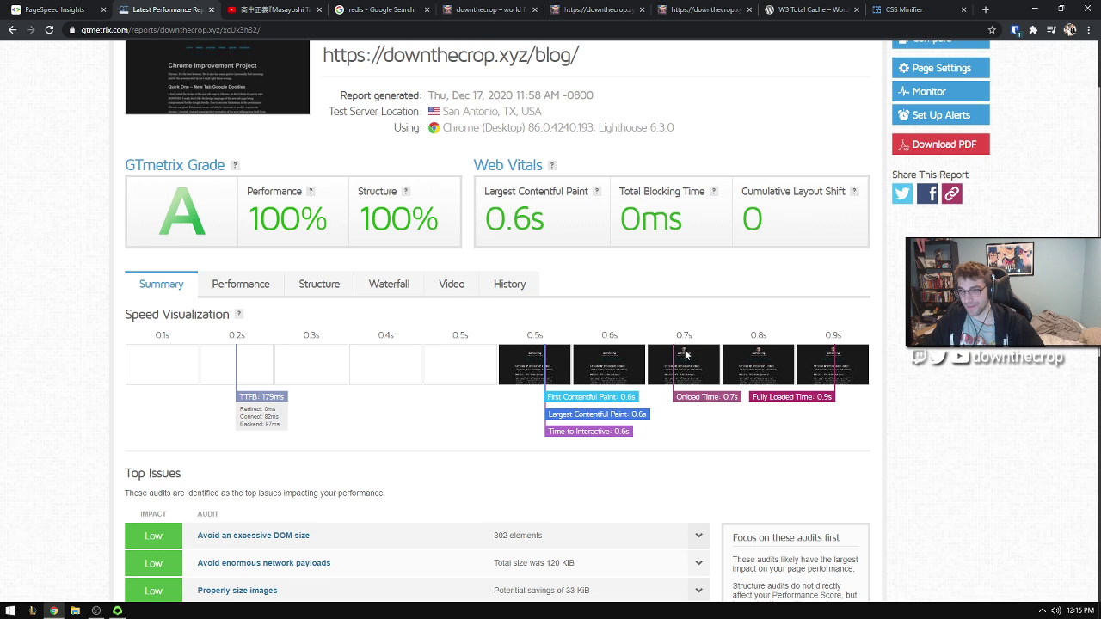
left_click(487, 9)
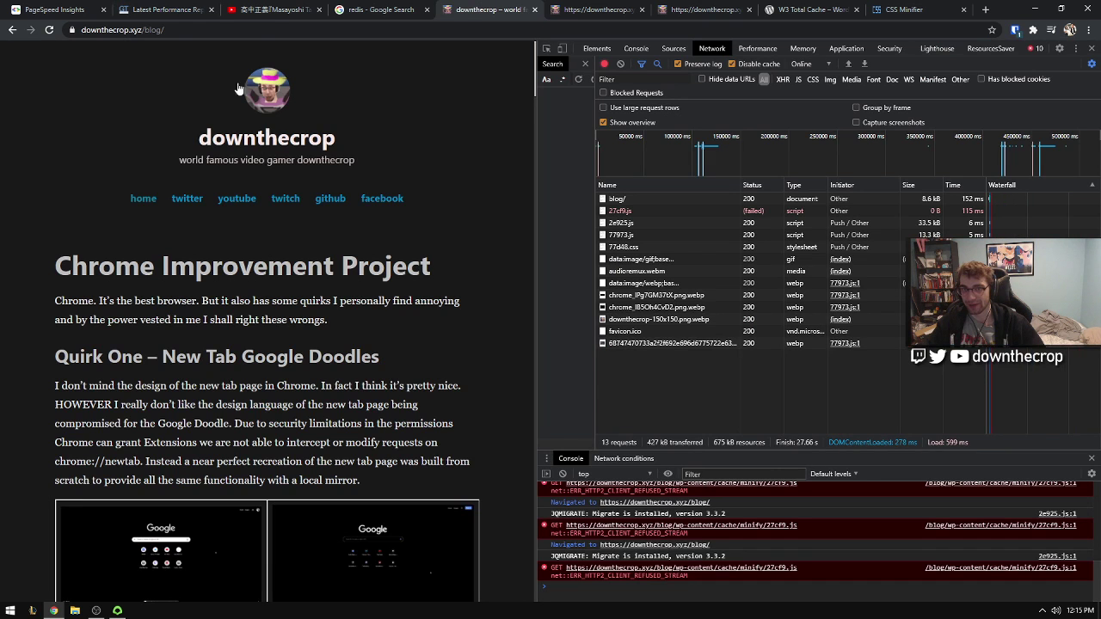
left_click(176, 10)
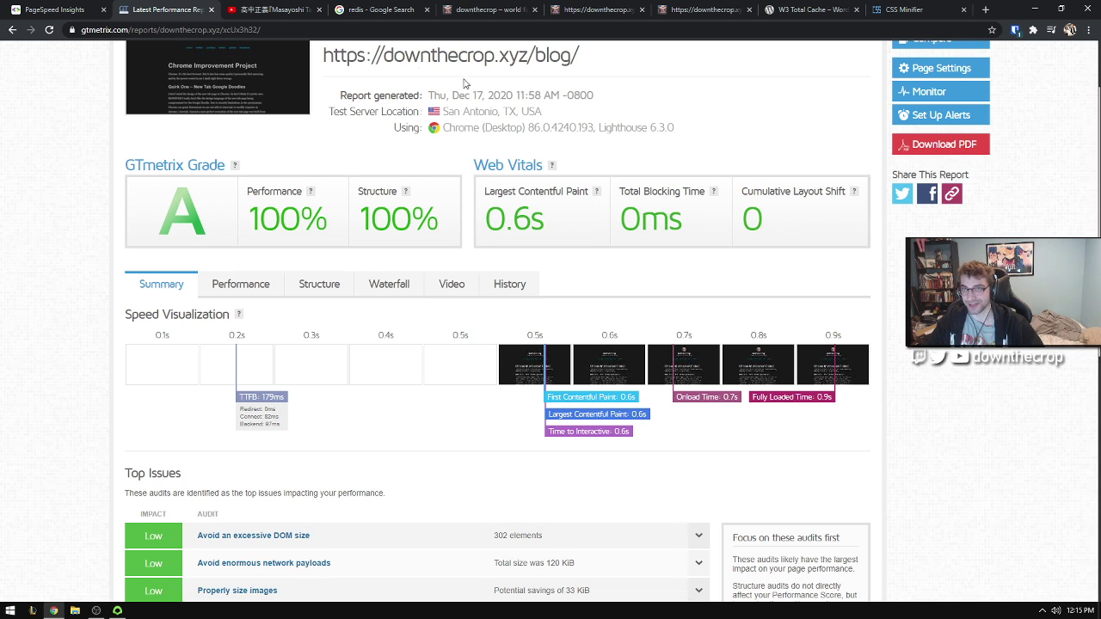
scroll(337, 362, "up", 1)
left_click(362, 11)
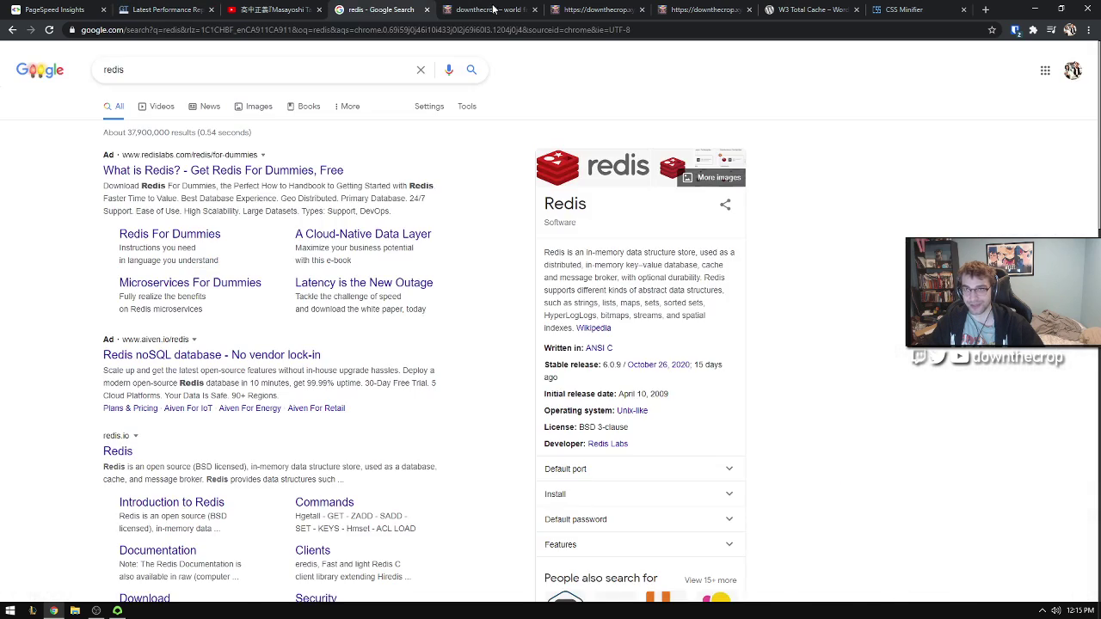
Step: Glance at the blog page and video page, and return to the GTmetrix and PageSpeed Insights reports
left_click(495, 9)
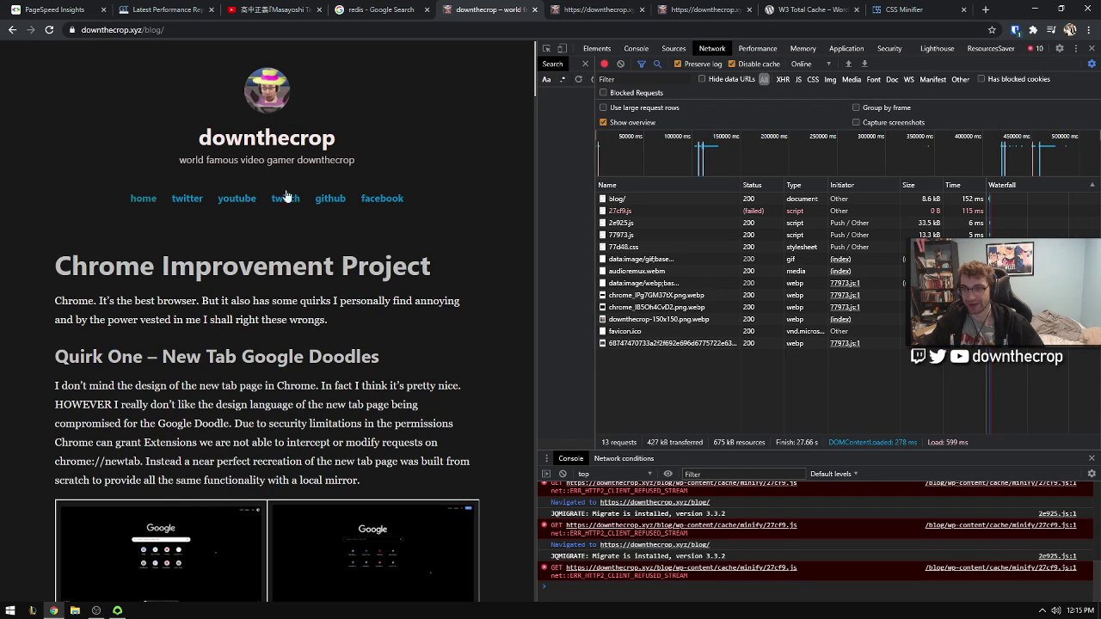
left_click(286, 9)
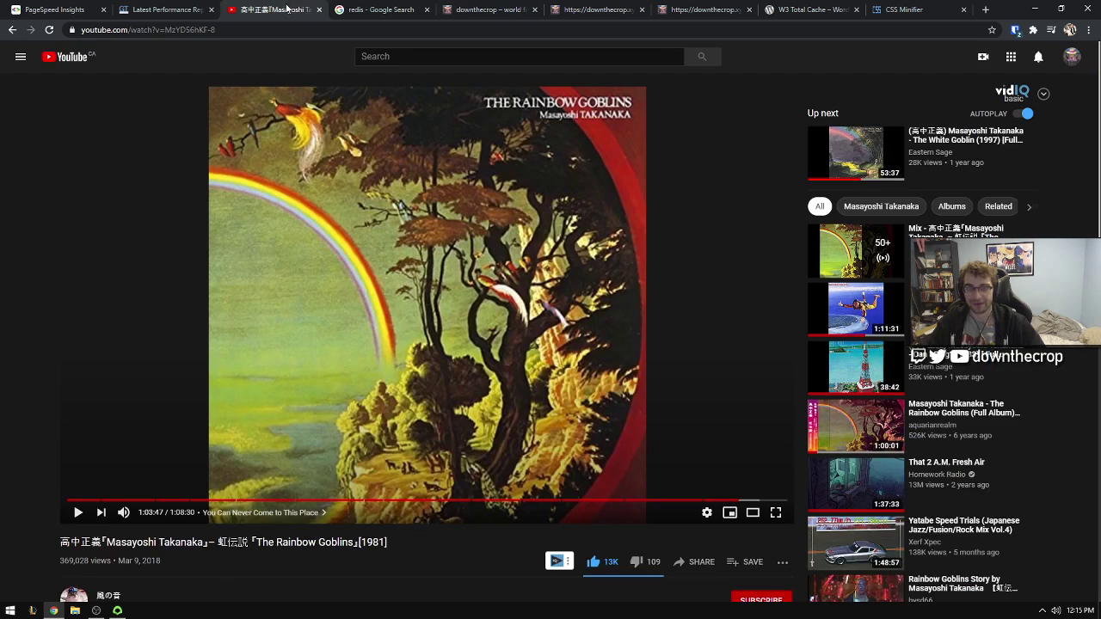
left_click(356, 10)
left_click(168, 9)
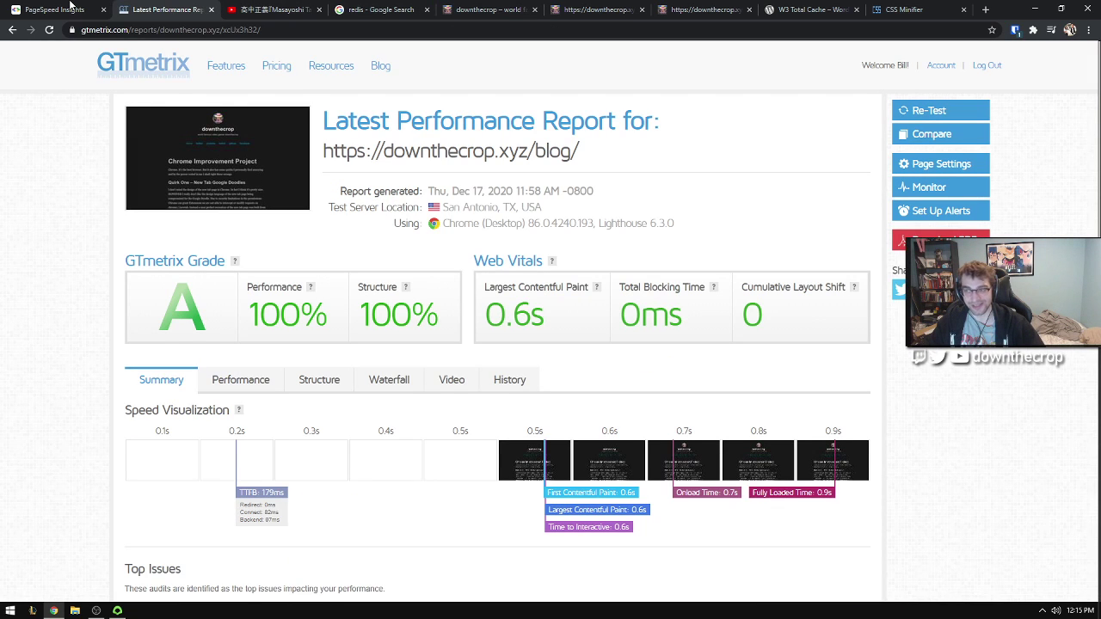
left_click(73, 9)
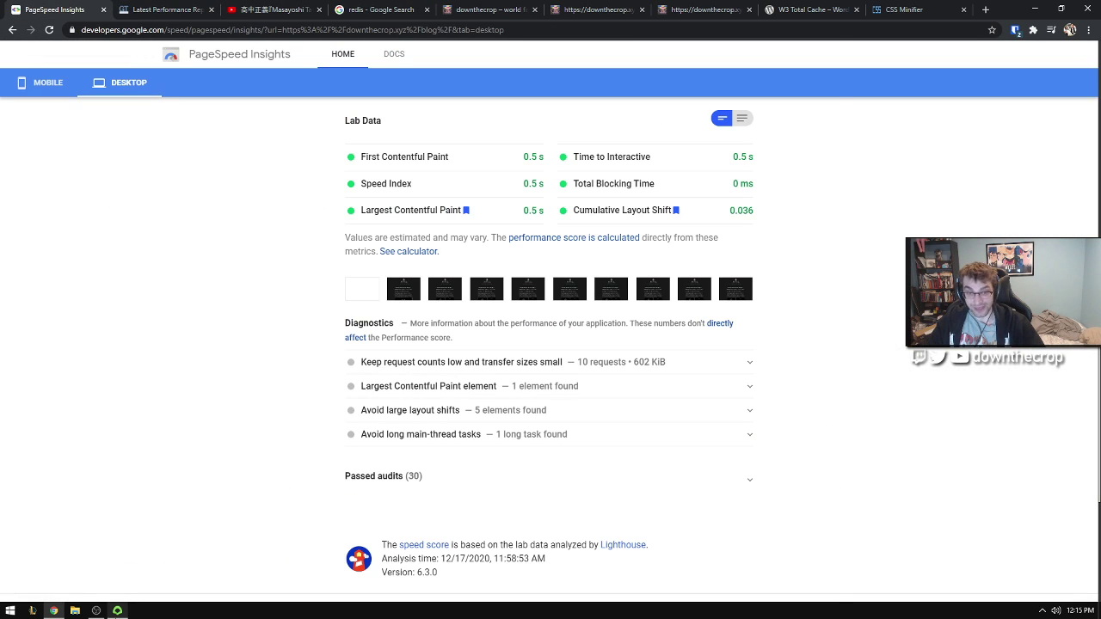
Step: Switch to the VS Code notes and point out the LazyLoad and Minify CSS/JS/Assets lines
key("alt+Tab")
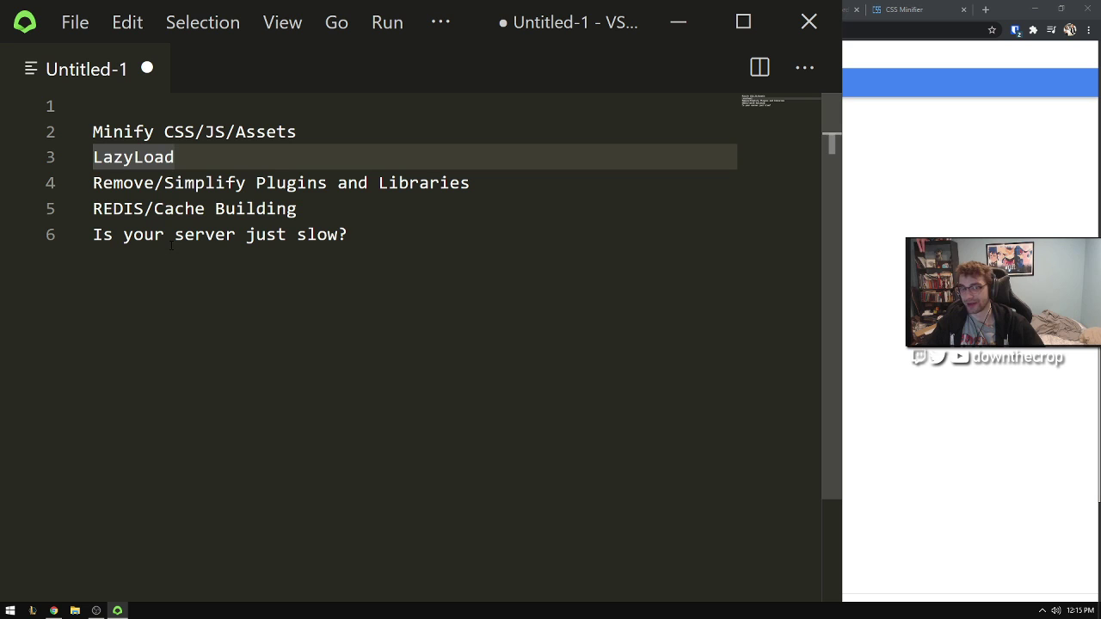
left_click_drag(182, 155, 91, 155)
left_click(227, 131)
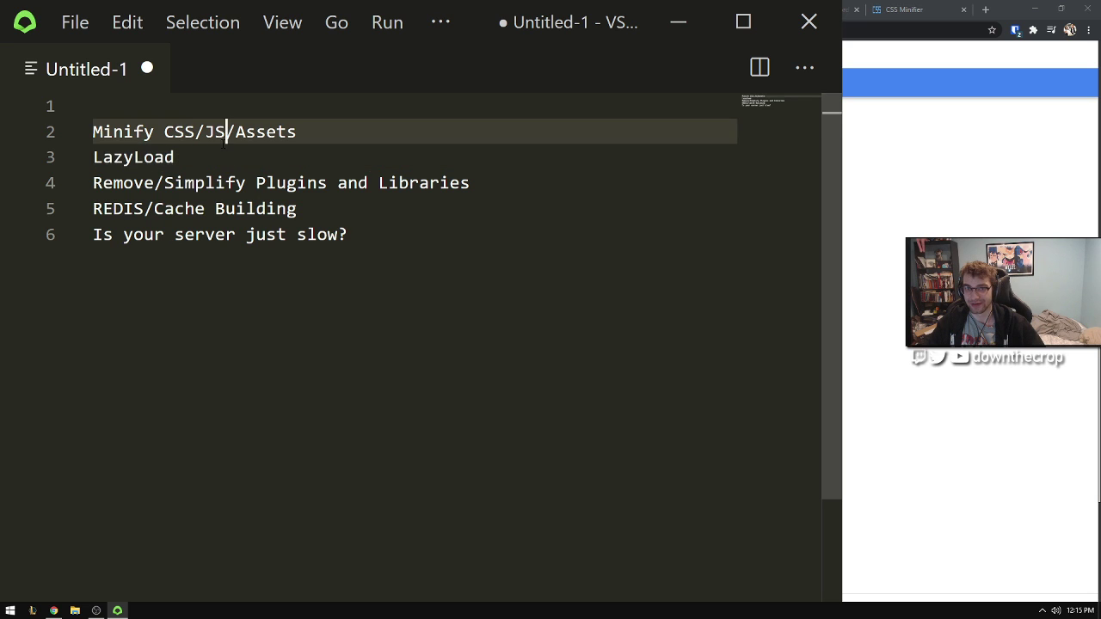
left_click(216, 151)
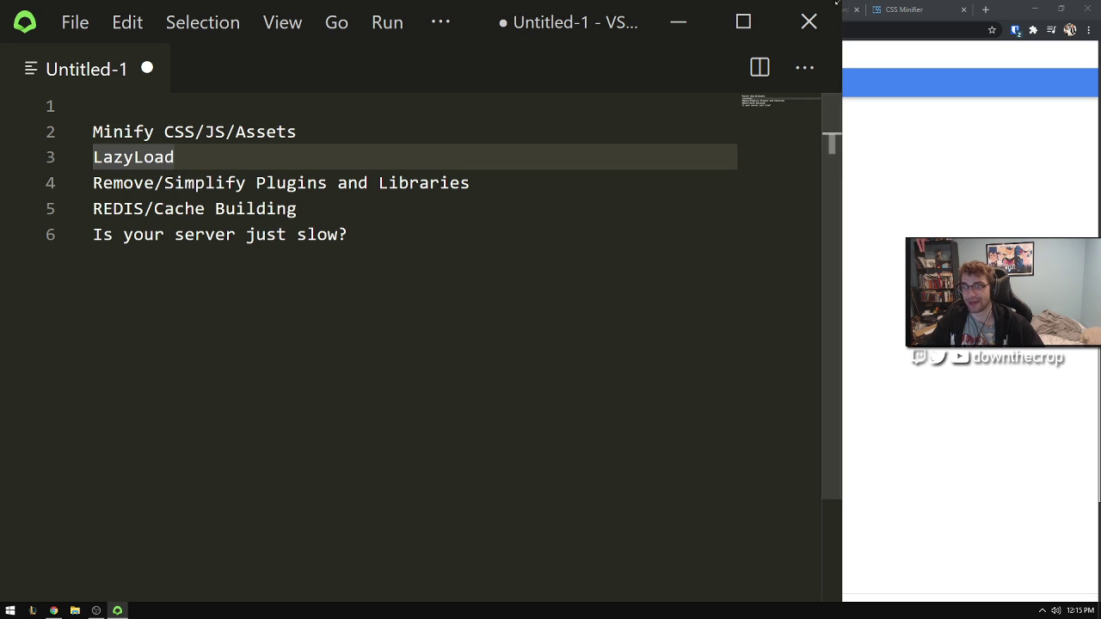
Step: Switch back to the browser and skim the W3 Total Cache plugin page on WordPress.org
key("alt+Tab")
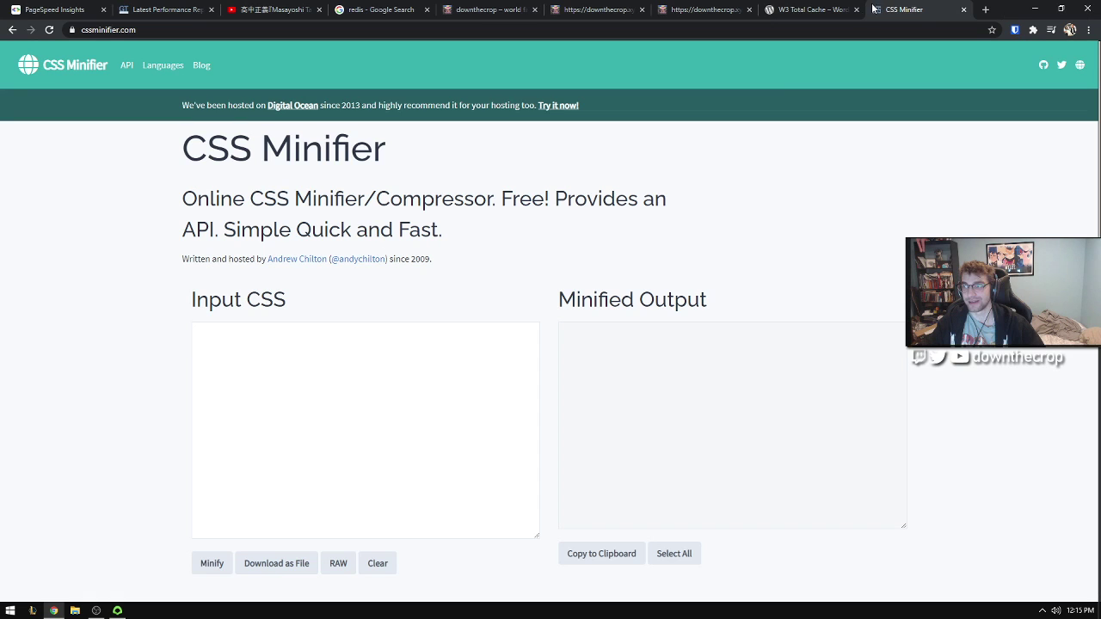
left_click(779, 8)
scroll(537, 228, "down", 3)
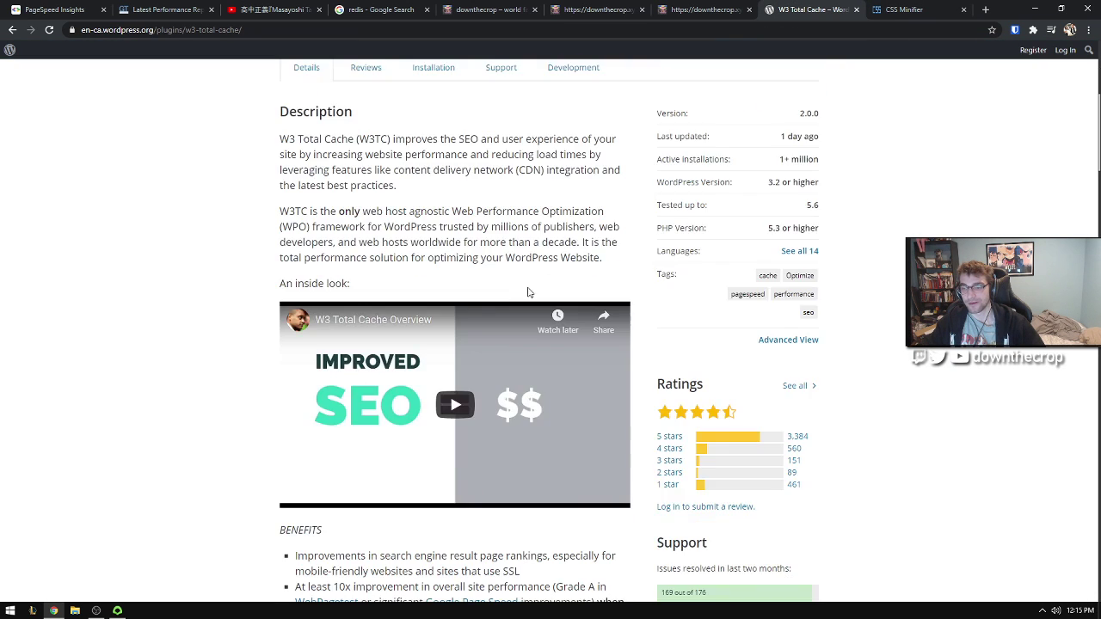
scroll(525, 290, "up", 5)
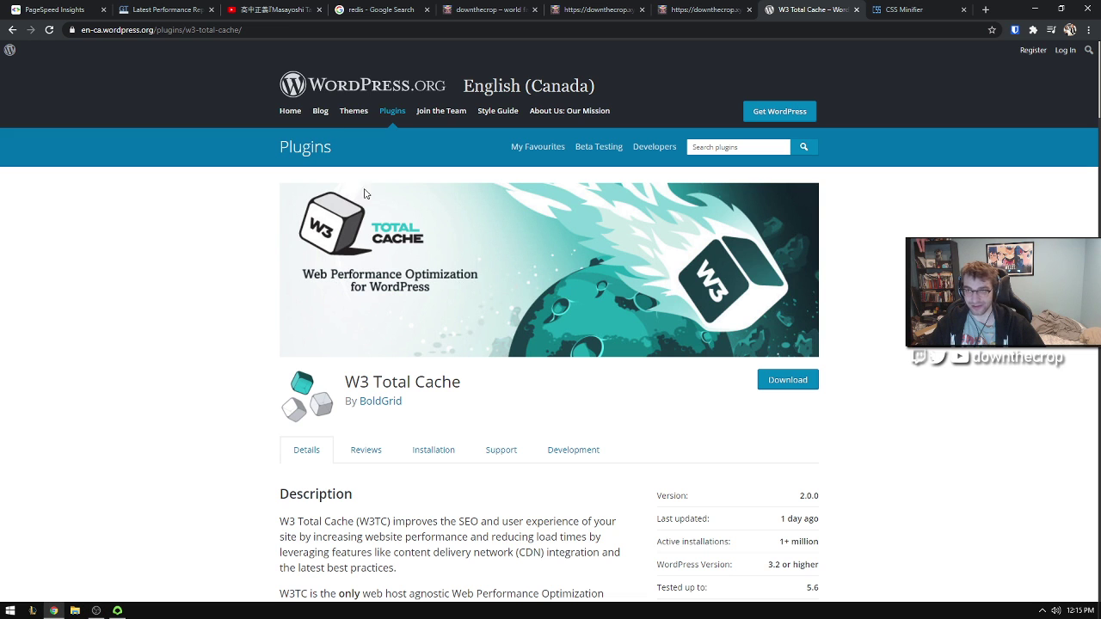
Step: Search the web for "ewww image optimizer" and open its WordPress.org plugin page
left_click(303, 31)
type("EWWW")
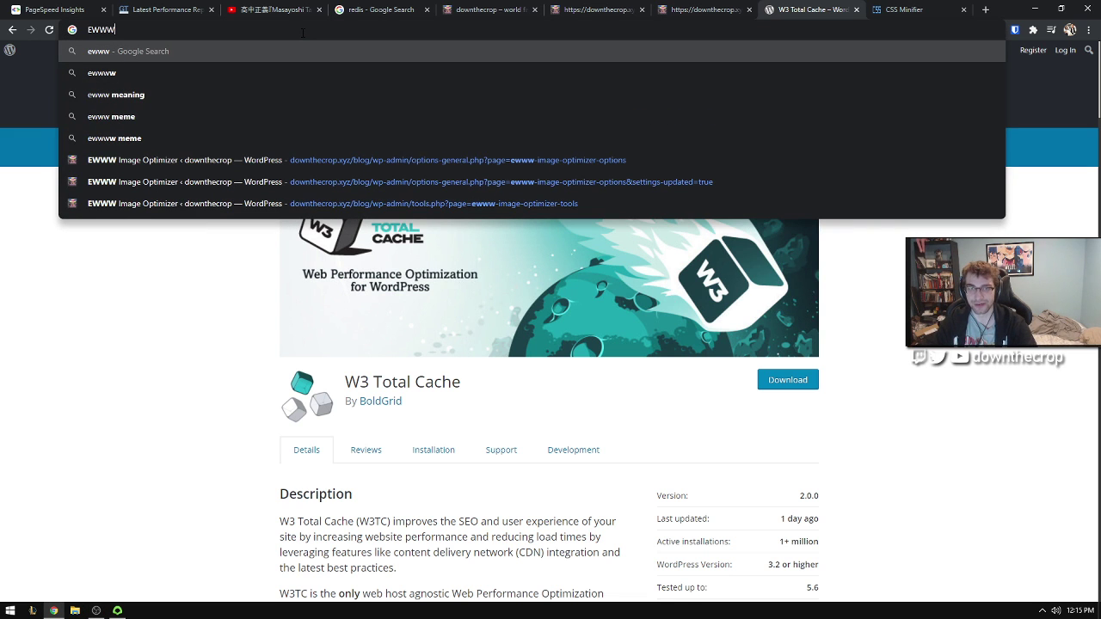
type(" imag")
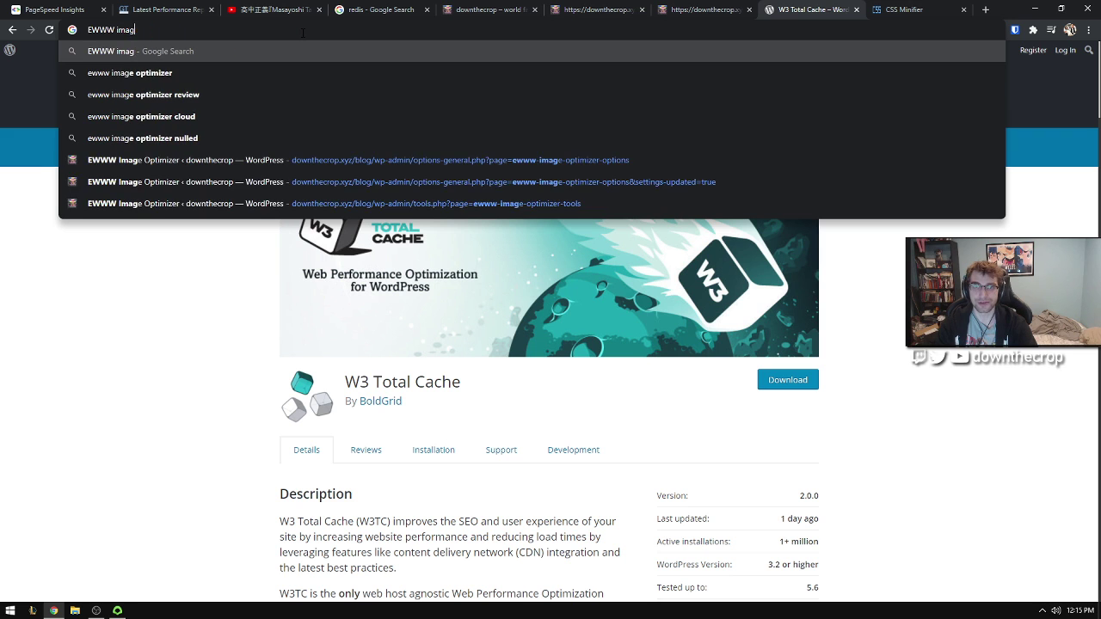
key("Down")
key("Return")
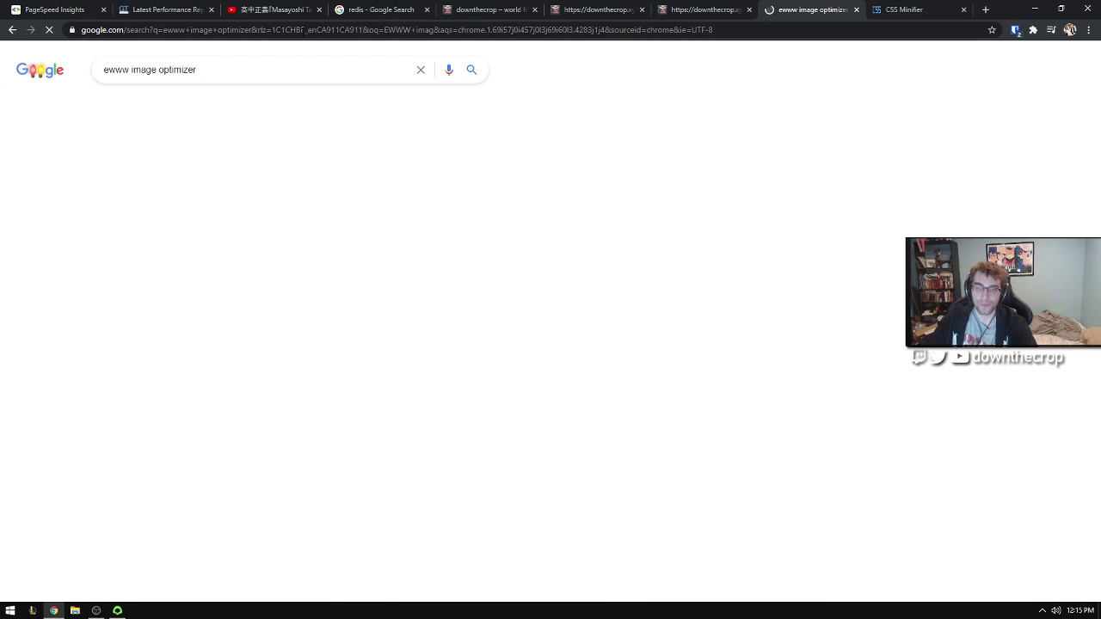
left_click(186, 172)
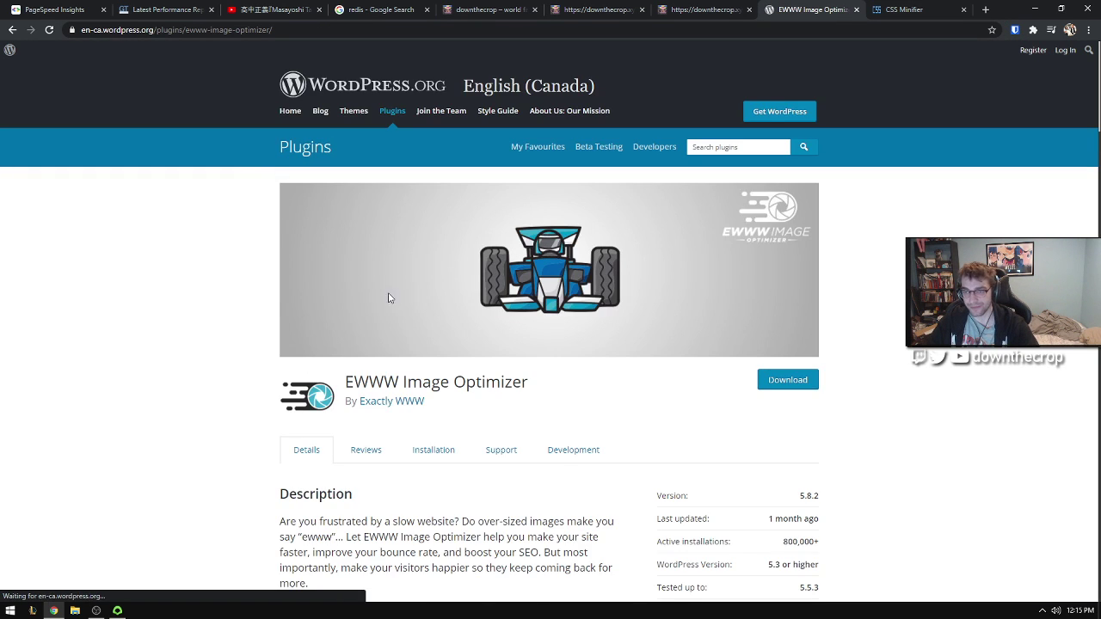
Step: Skim the EWWW Image Optimizer description and glance back at the GTmetrix and PageSpeed Insights reports
scroll(389, 297, "down", 2)
scroll(420, 320, "up", 1)
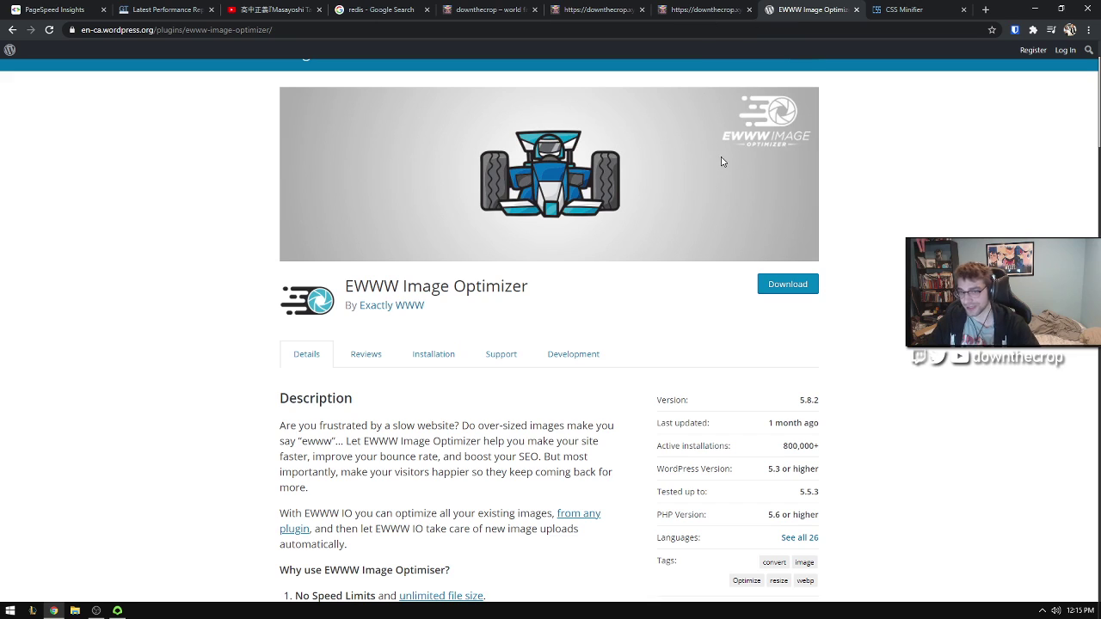
scroll(693, 163, "down", 4)
scroll(560, 111, "up", 5)
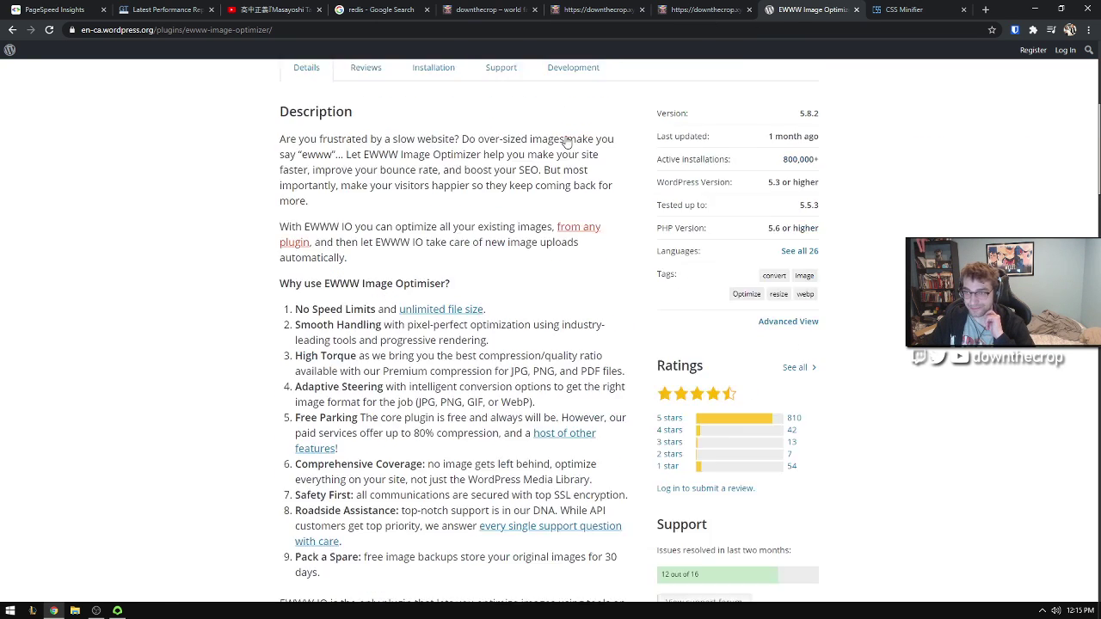
left_click(163, 7)
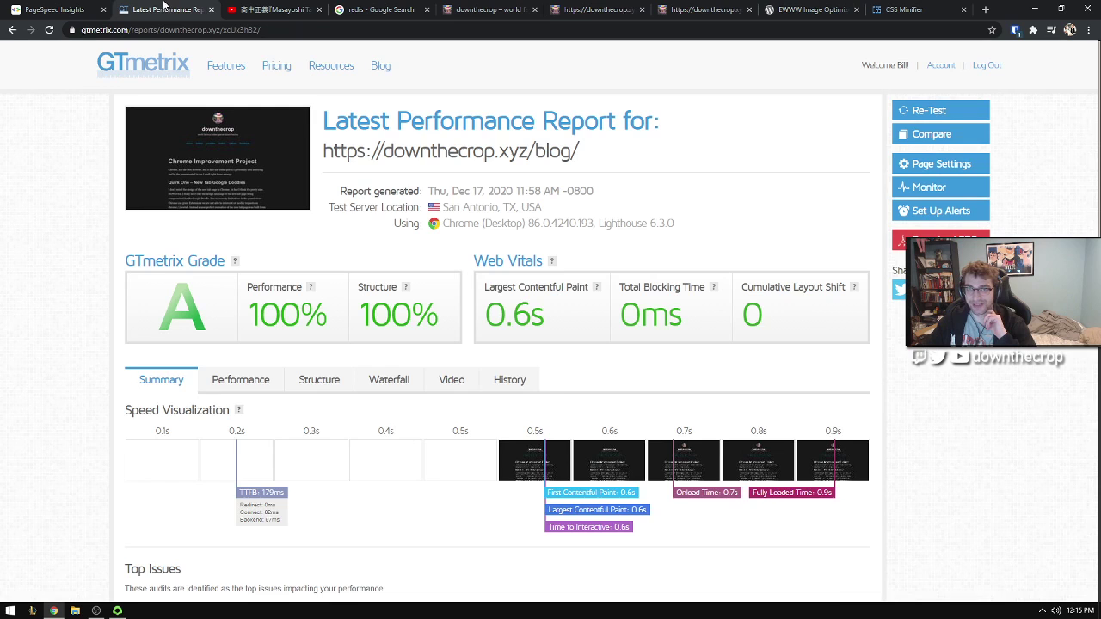
left_click(24, 7)
Step: Return to the VS Code notes and highlight the Minify CSS/JS/Assets and LazyLoad lines in turn for discussion
left_click(117, 611)
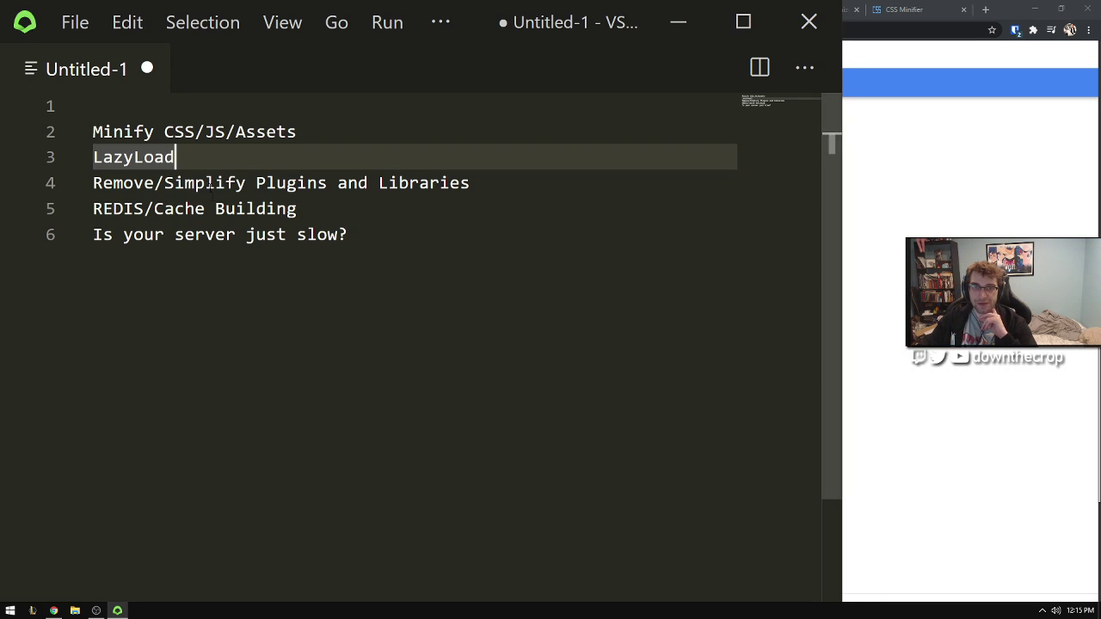
left_click(77, 131, "shift")
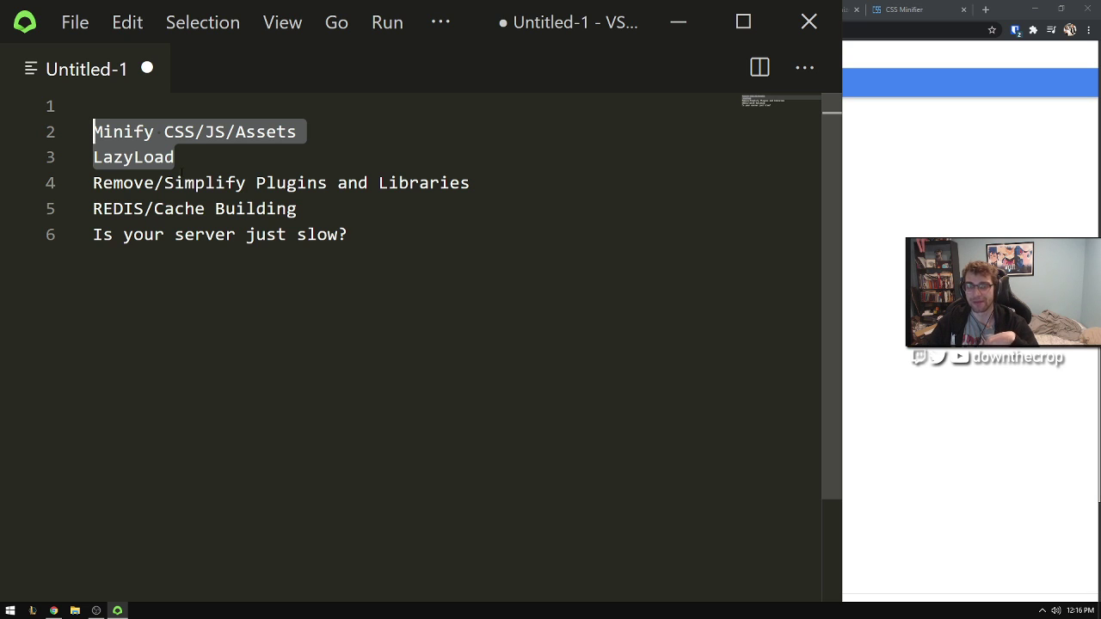
key("Right")
key("shift+Home")
key("Left")
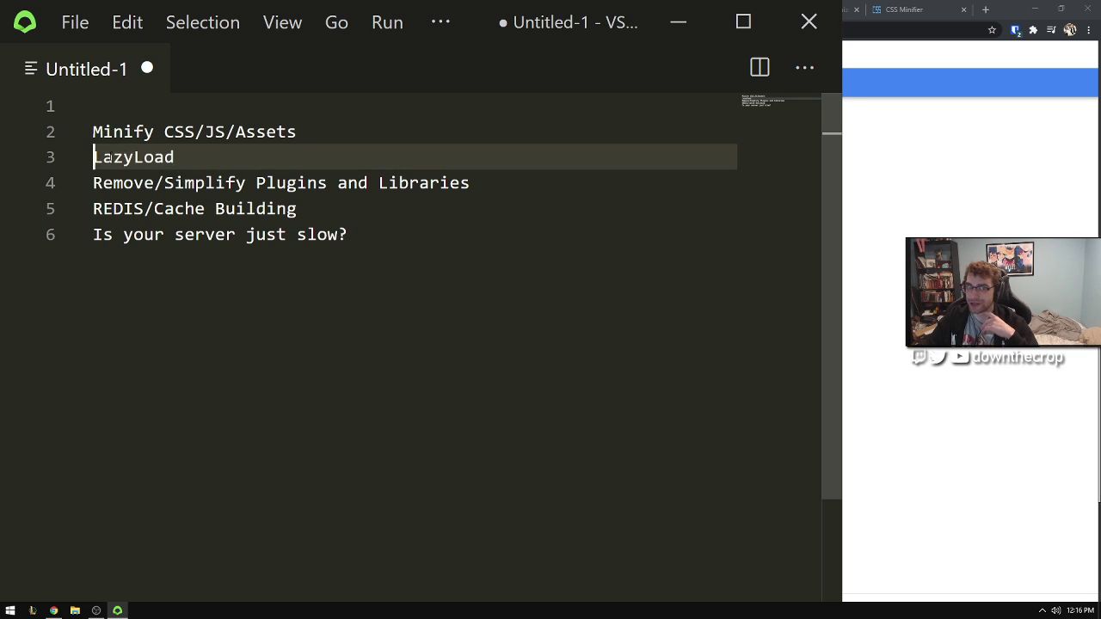
key("End")
key("shift+Home")
left_click(206, 132)
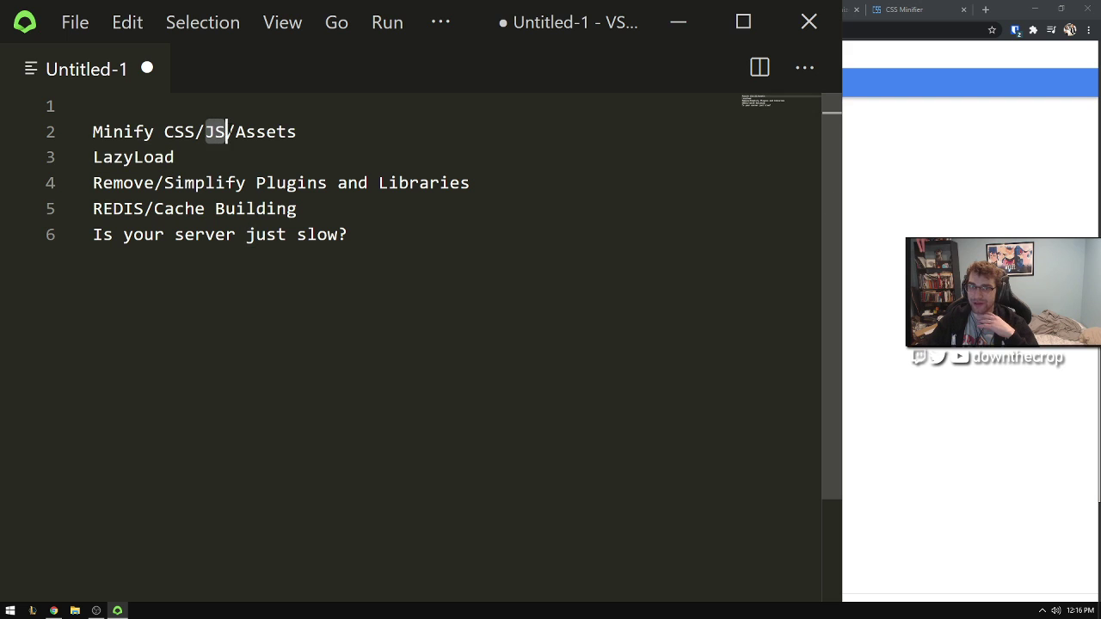
left_click_drag(296, 131, 93, 129)
left_click(175, 132)
left_click(197, 151)
left_click(144, 157)
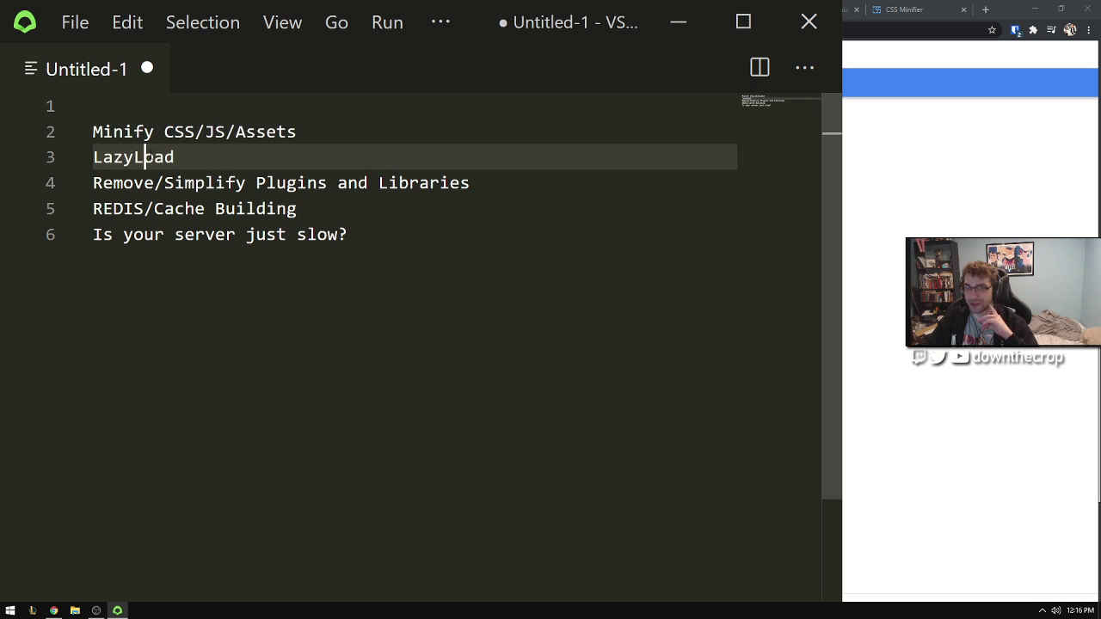
Step: Remove the empty first line of the notes and insert a blank line between LazyLoad and Remove/Simplify Plugins and Libraries
left_click(92, 131)
key("BackSpace")
left_click(93, 157)
key("Return")
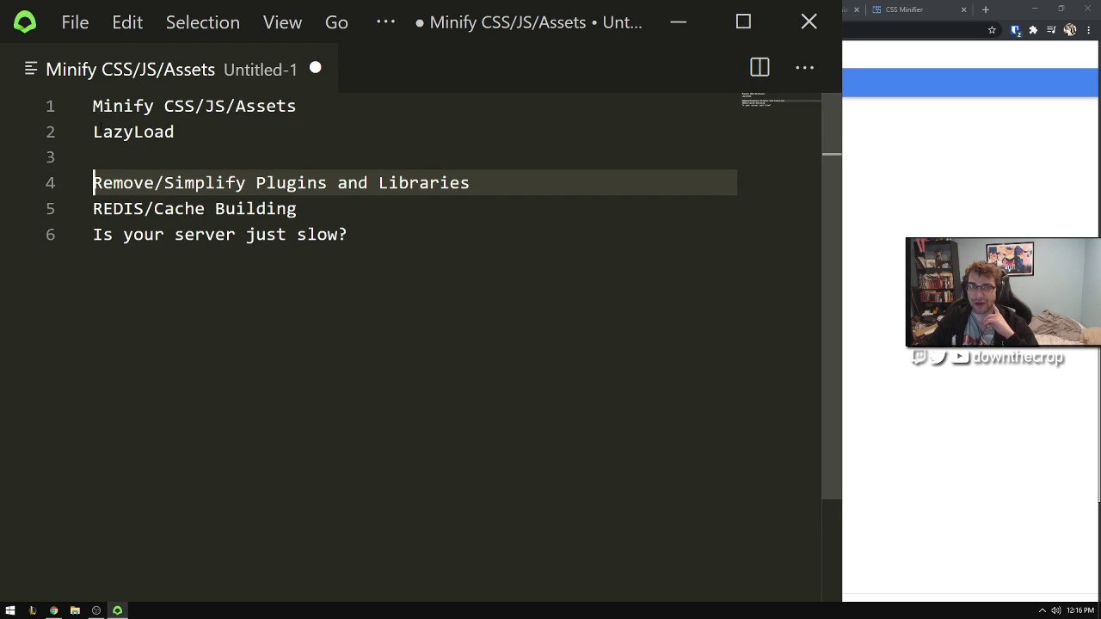
Step: Highlight the Minify CSS/JS/Assets and LazyLoad lines together several times as one group
left_click_drag(176, 131, 86, 105)
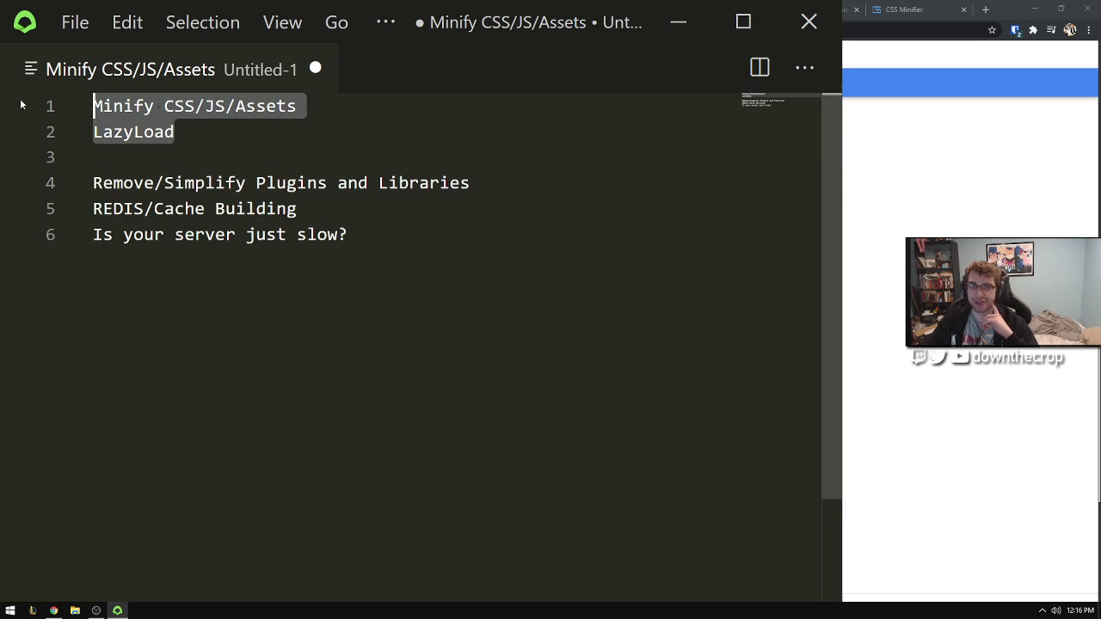
left_click(181, 136)
left_click_drag(181, 136, 74, 120)
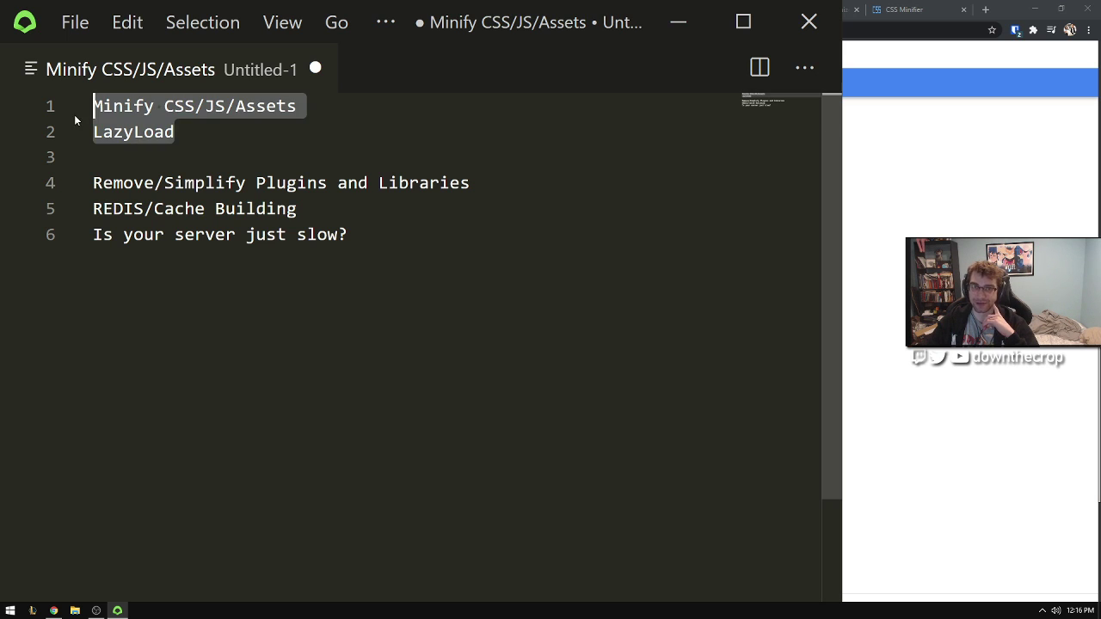
left_click(222, 122)
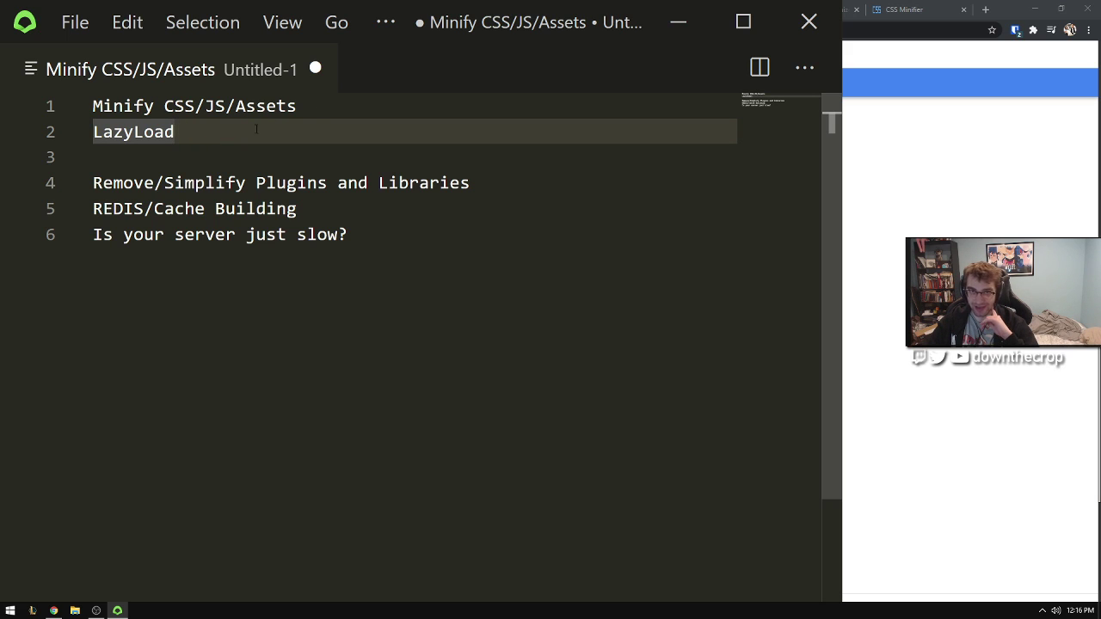
left_click_drag(330, 133, 62, 120)
left_click(216, 132)
left_click_drag(216, 132, 93, 106)
left_click(237, 122)
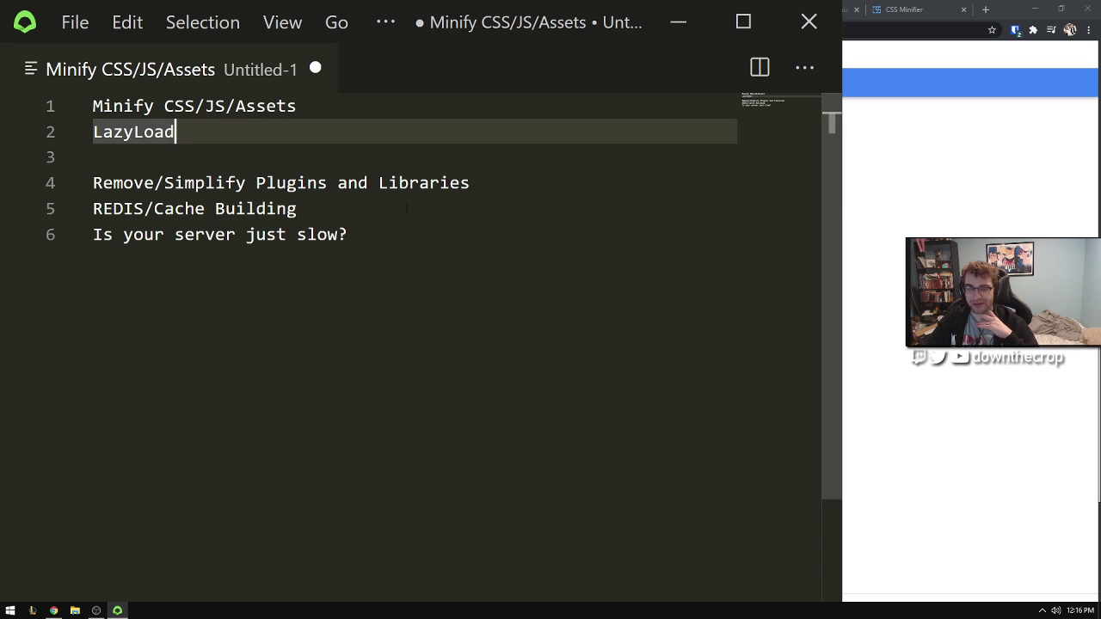
Step: Review the PageSpeed Insights score and the GTmetrix grade, top issues and page details in the browser
key("alt+Tab")
scroll(782, 209, "up", 10)
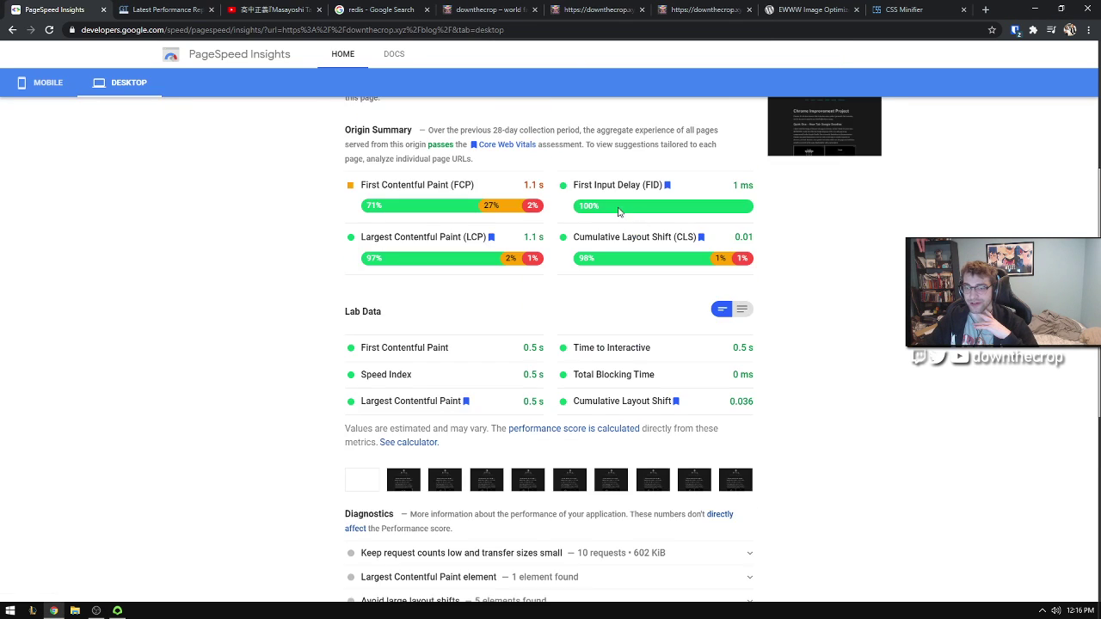
left_click(185, 9)
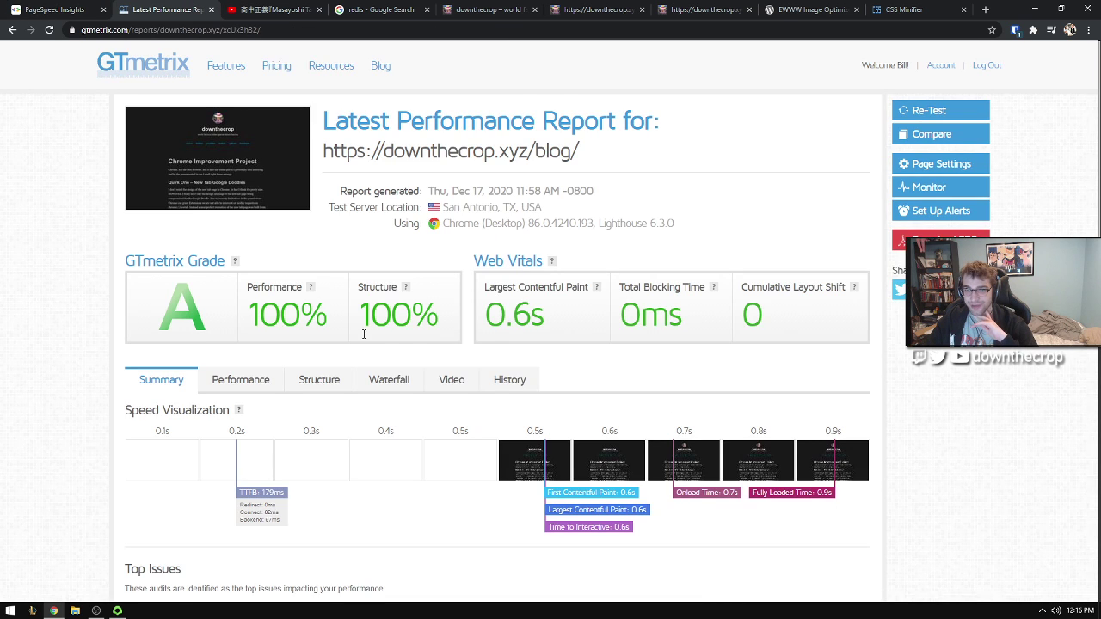
scroll(373, 344, "down", 8)
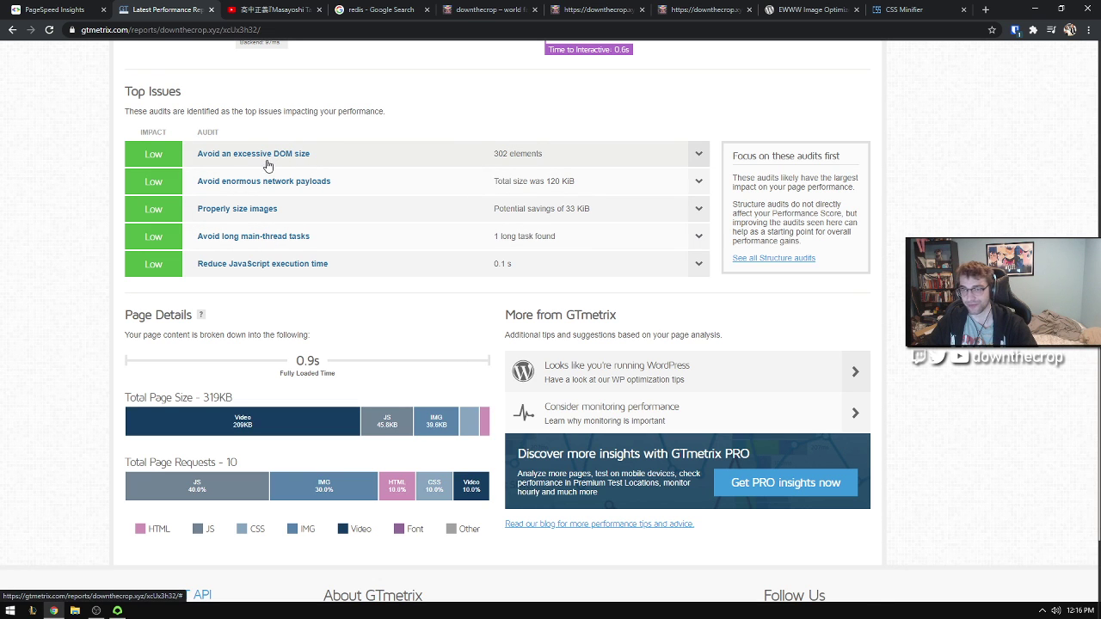
scroll(275, 168, "up", 5)
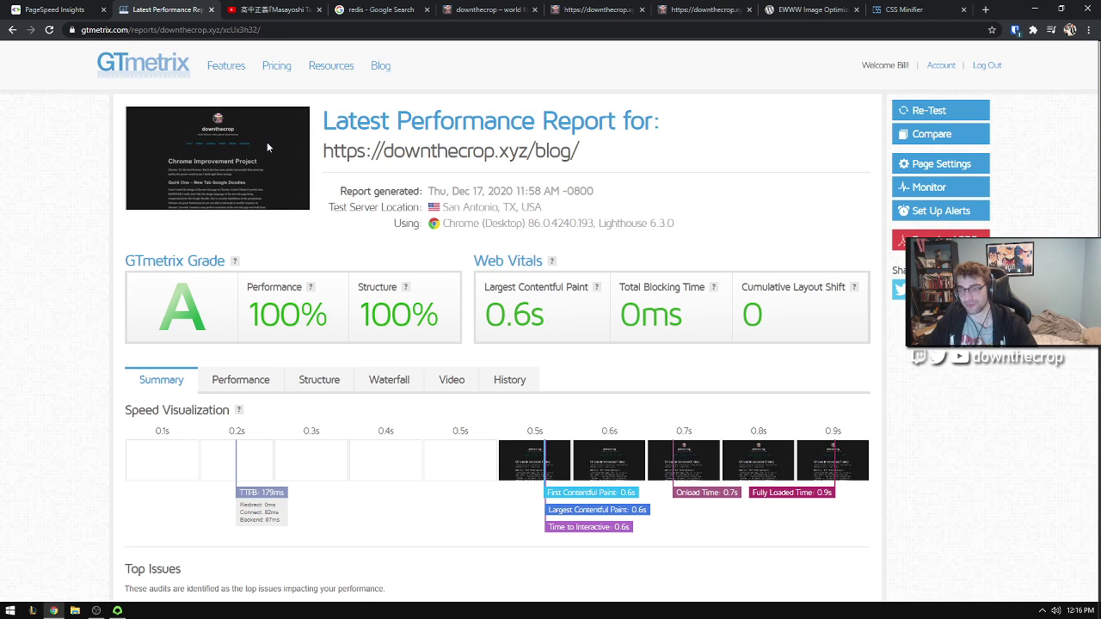
left_click(66, 8)
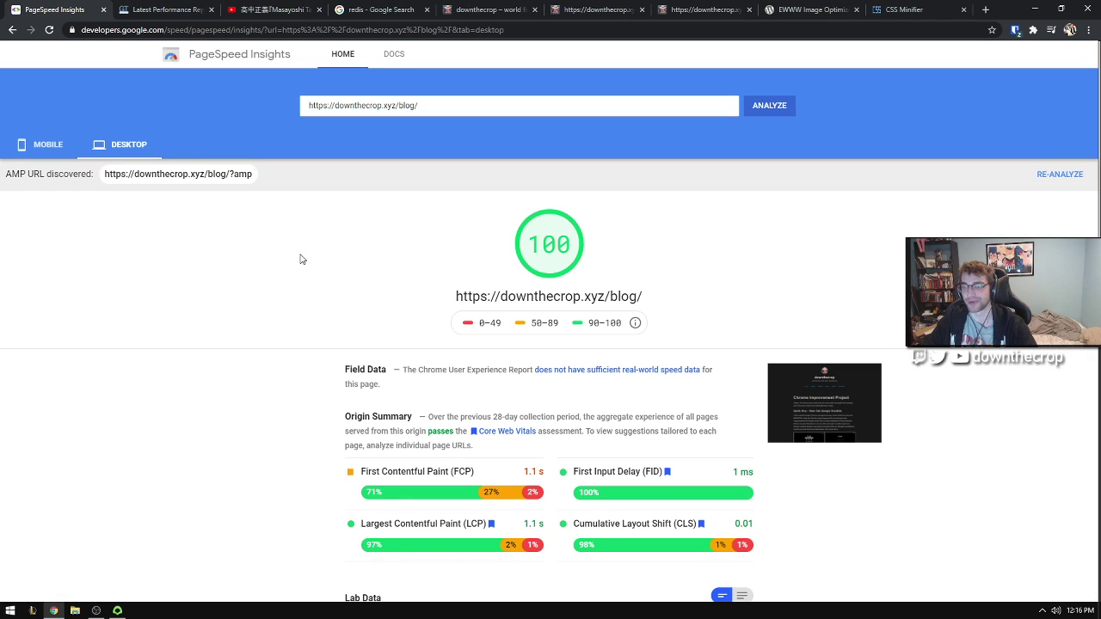
Step: In the VS Code notes, add a blank line below Remove/Simplify Plugins and Libraries and highlight that topic
left_click(117, 610)
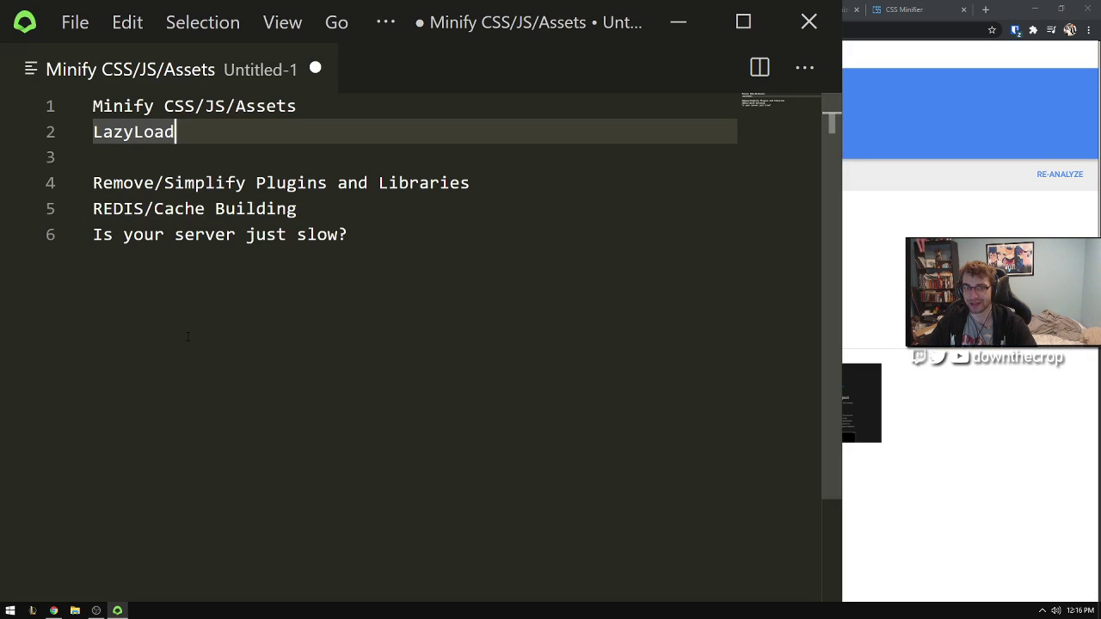
left_click(472, 183)
key("Return")
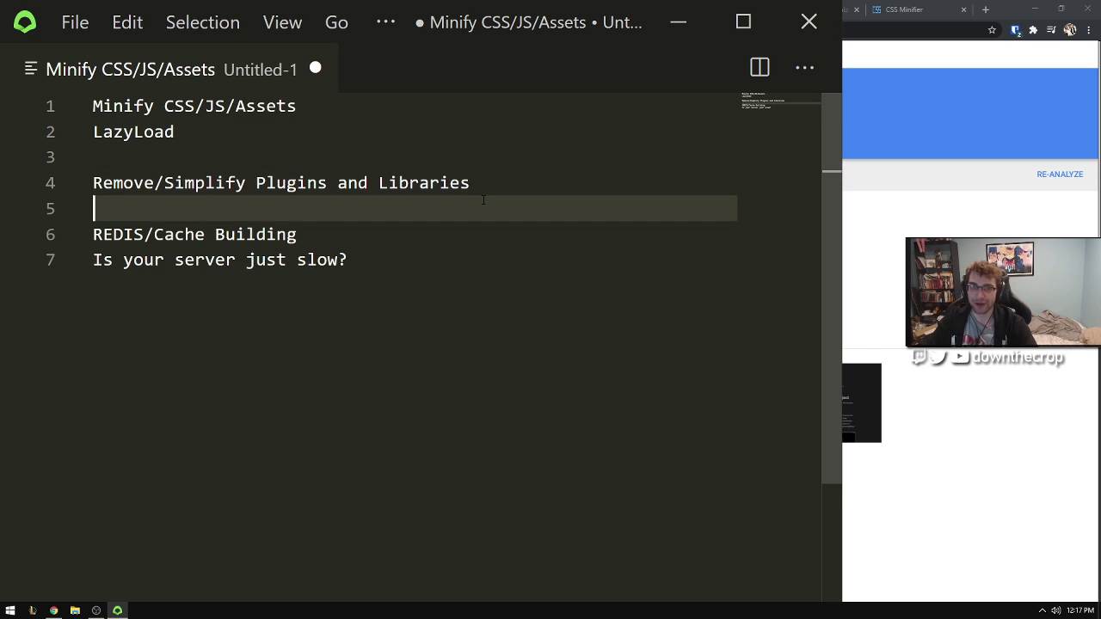
left_click_drag(469, 183, 91, 183)
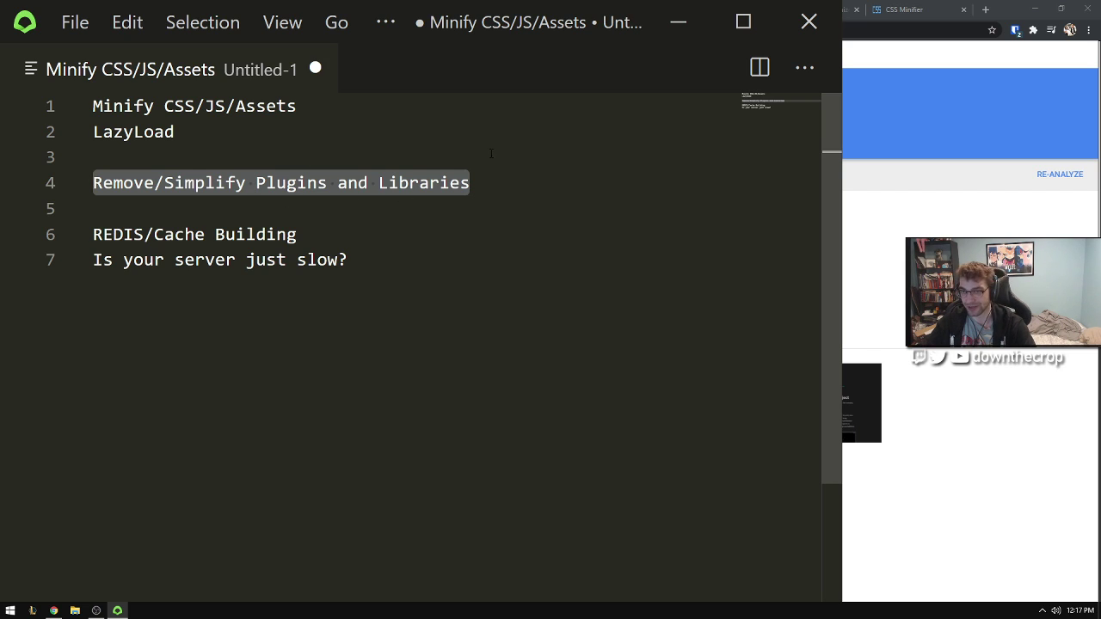
Step: Highlight the word Libraries and the phrase Remove/Simplify Plugins in turn on line 4 of the notes
left_click_drag(546, 171, 378, 183)
left_click(381, 183)
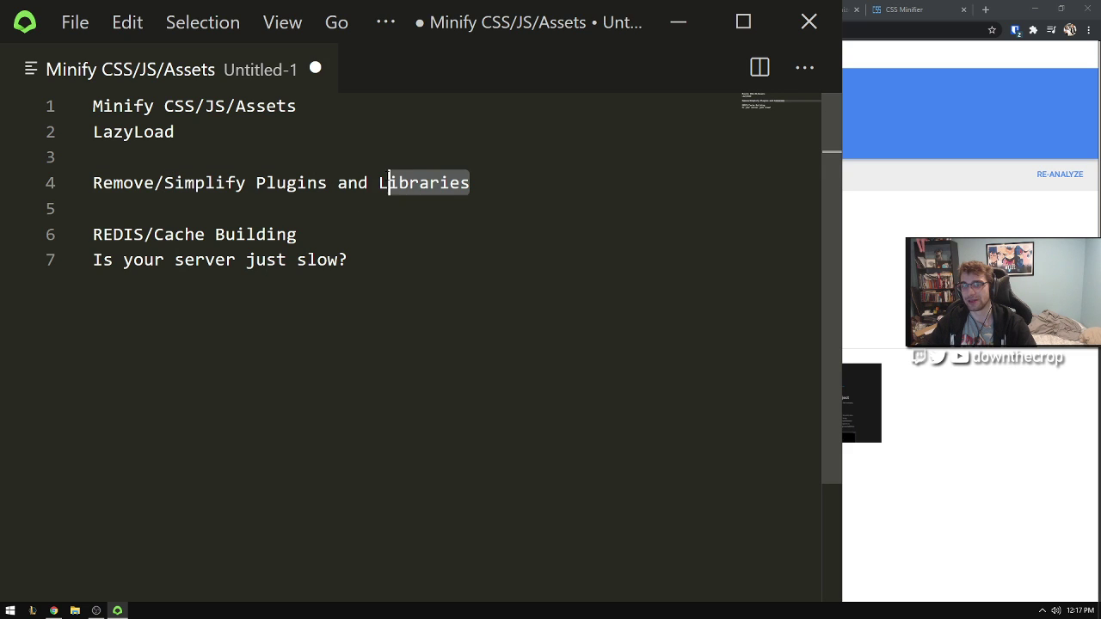
double_click(381, 182)
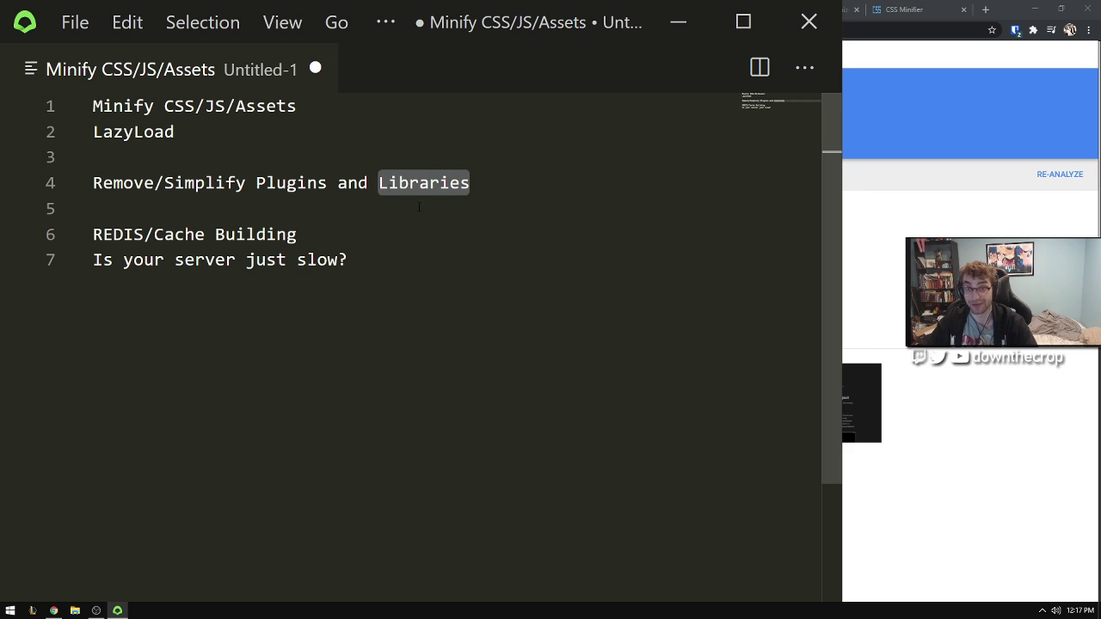
left_click_drag(336, 183, 37, 179)
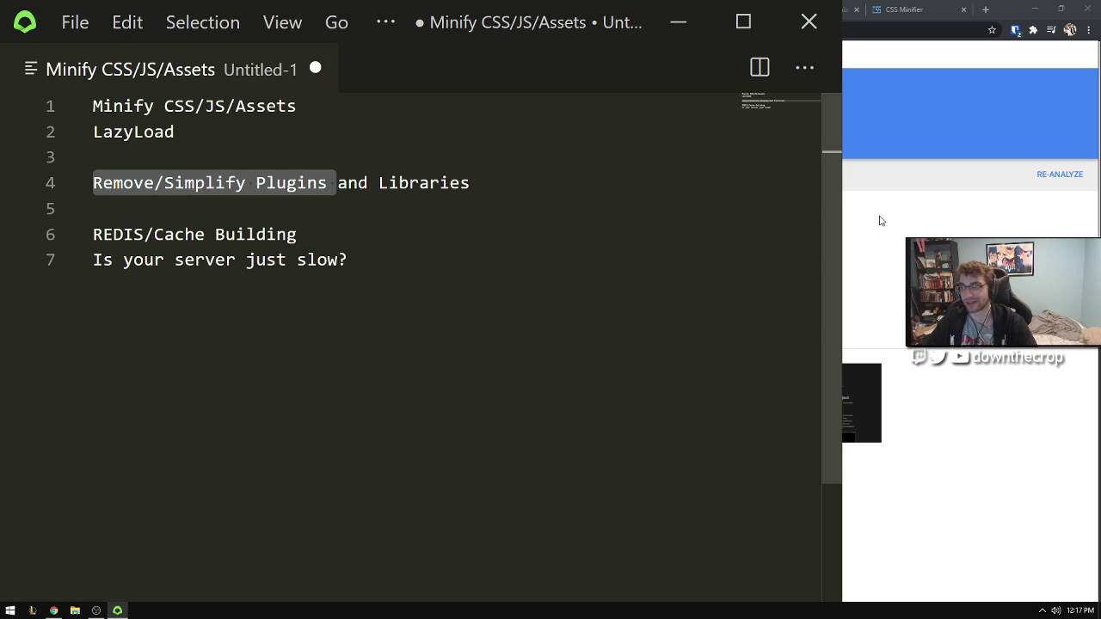
left_click_drag(327, 182, 27, 184)
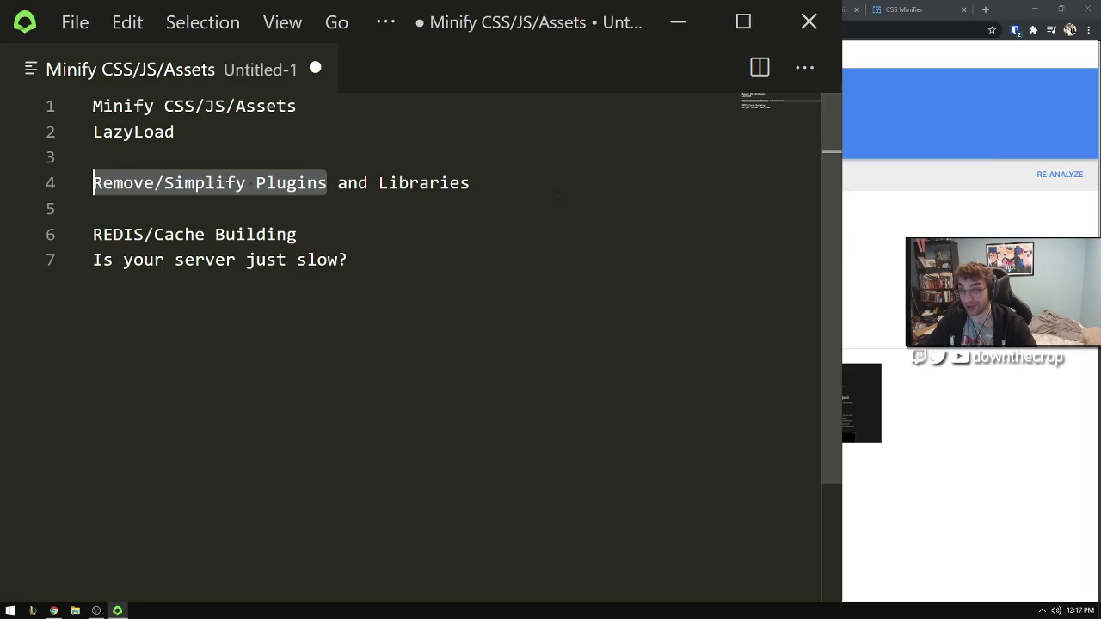
Step: In Chrome, find the PHP 7.4 post on the downthecrop blog and highlight its sudo a2dismod php7.3 and sudo a2enmod php7.4 commands
left_click(1024, 337)
left_click(665, 8)
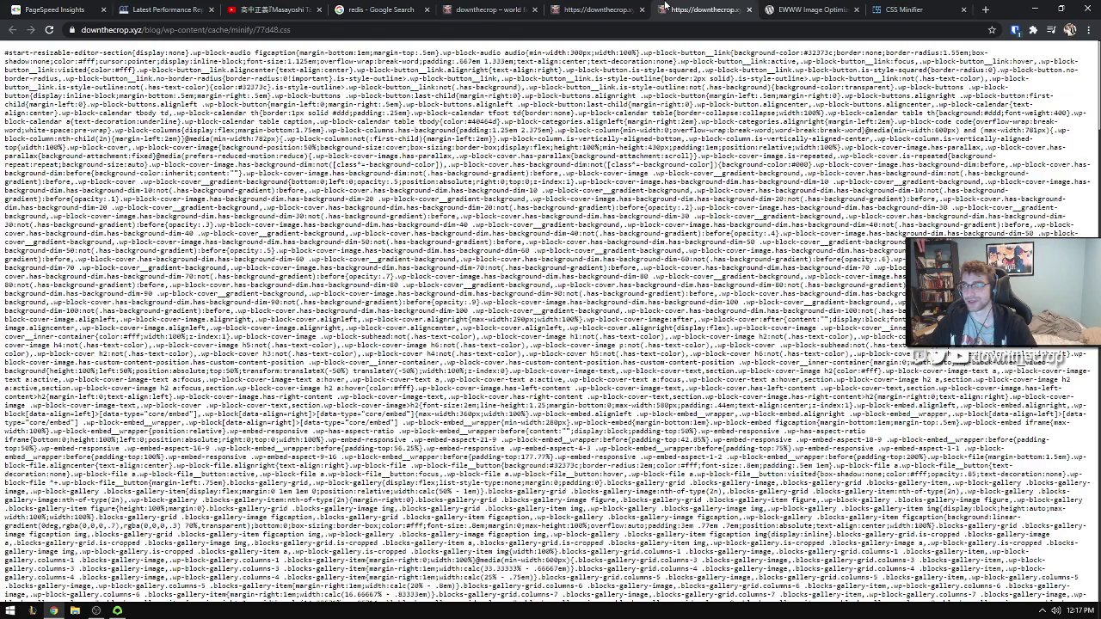
left_click(594, 9)
left_click(486, 8)
scroll(448, 196, "down", 10)
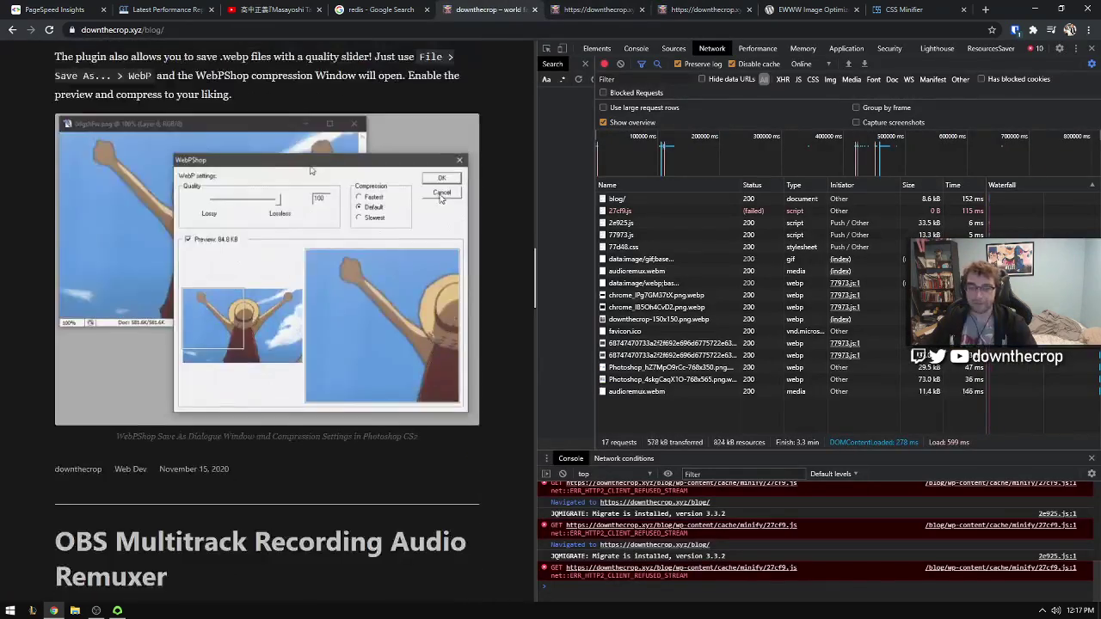
scroll(441, 197, "down", 10)
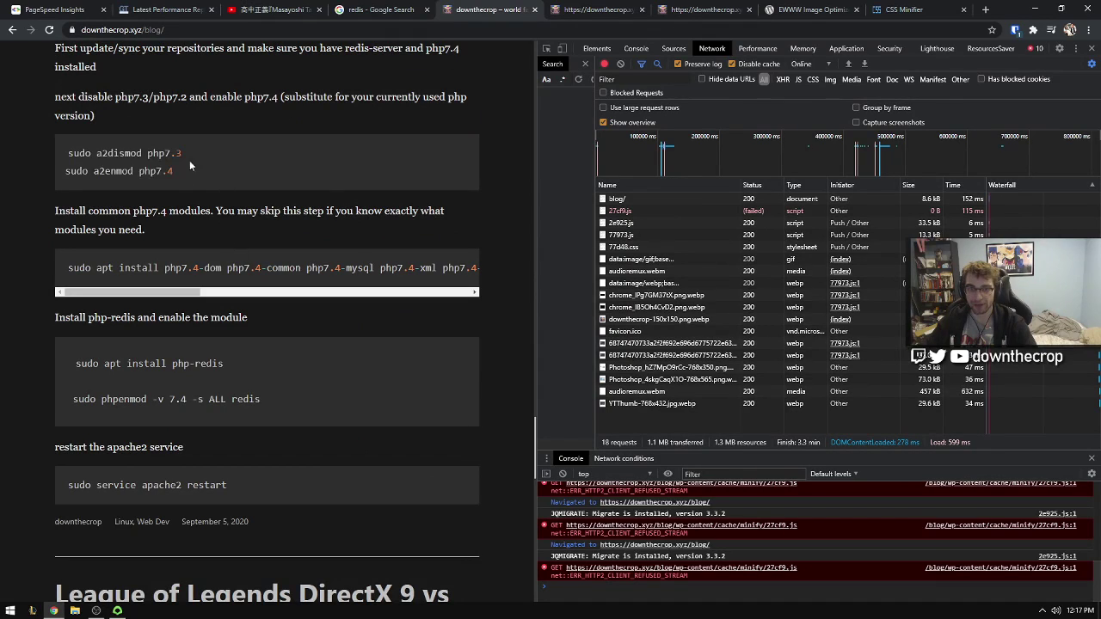
triple_click(189, 160)
left_click(233, 174)
left_click_drag(243, 175, 2, 151)
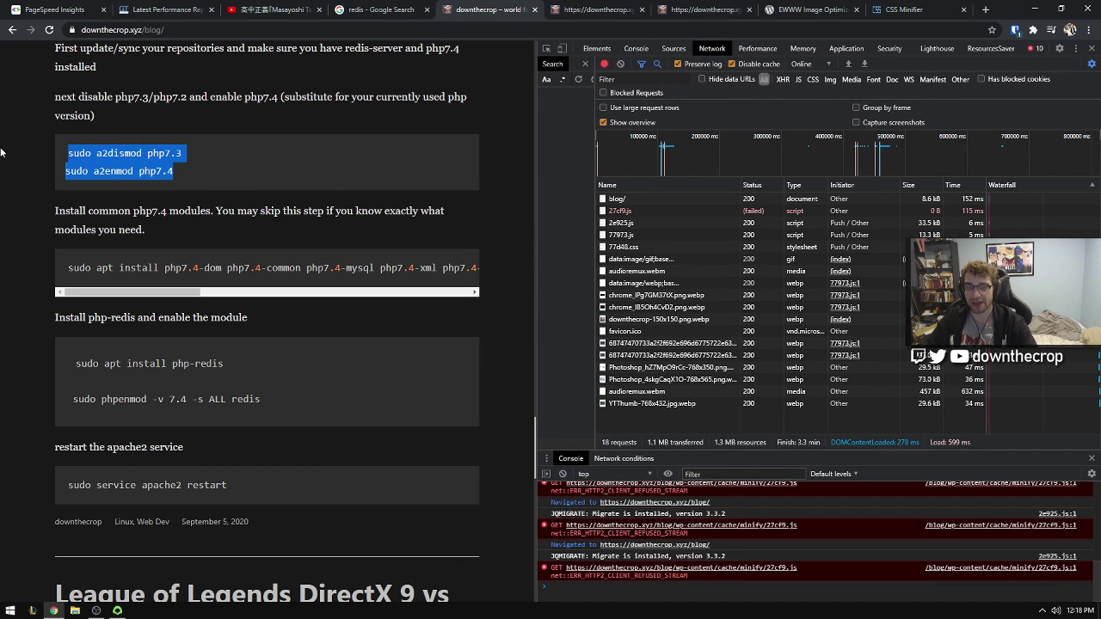
Step: Search Google for "prismatic wordpress" from the page showing the CSS Minifier
left_click(897, 12)
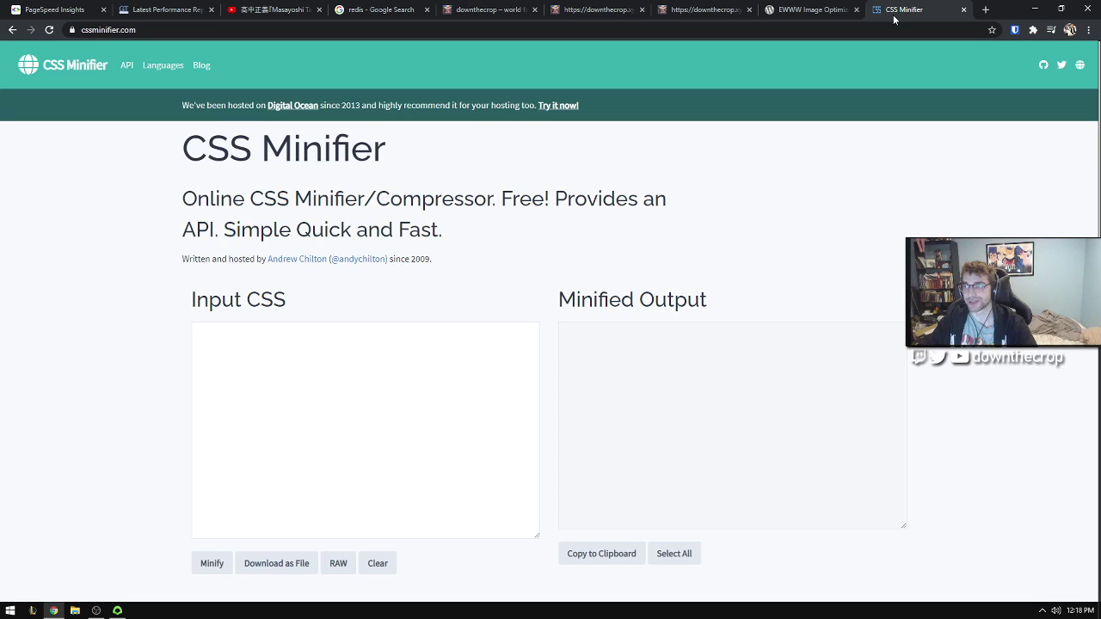
left_click(811, 15)
key("ctrl+Tab")
key("ctrl+l")
type("prim")
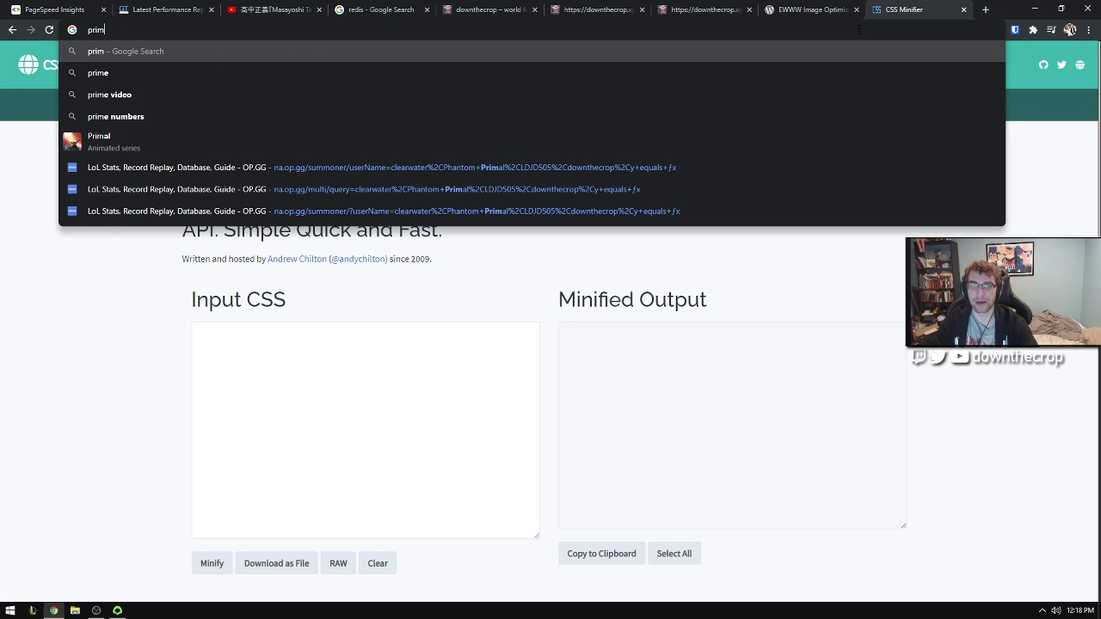
key("BackSpace")
key("BackSpace")
key("BackSpace")
type("i")
key("BackSpace")
key("BackSpace")
type("ris")
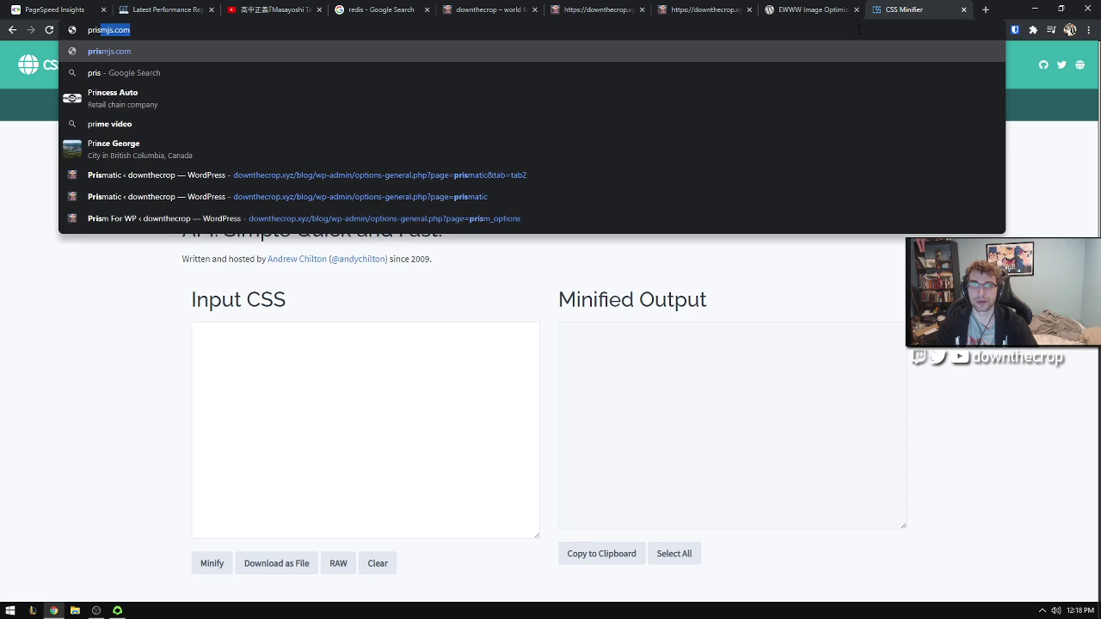
type("matic wordpress")
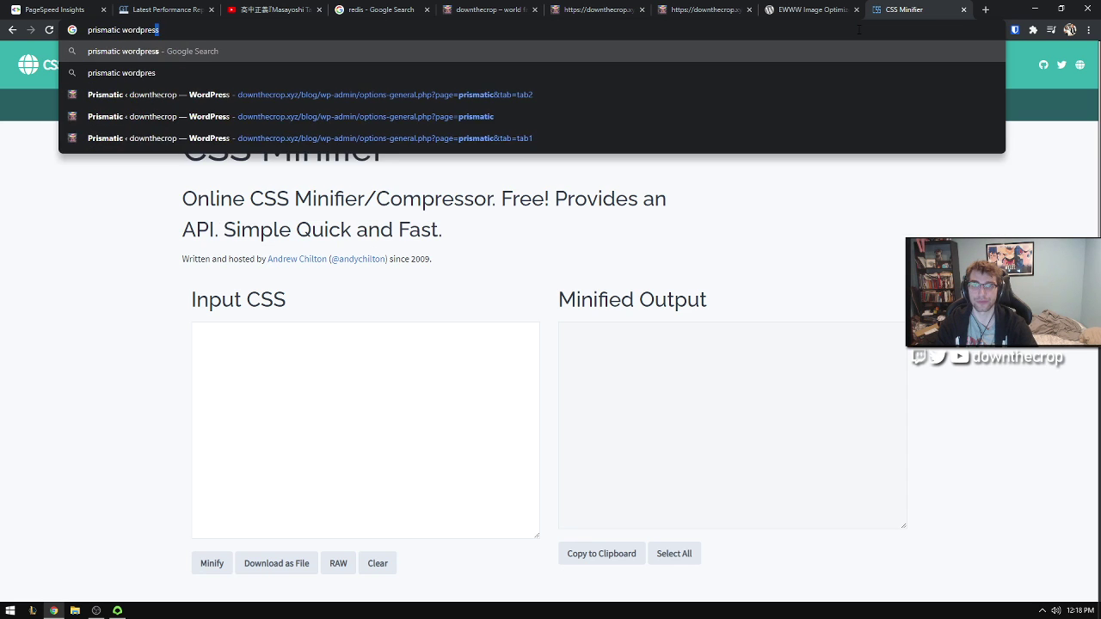
key("Return")
Step: Open the Prismatic plugin page on WordPress.org and review its description and feature list
left_click(191, 171)
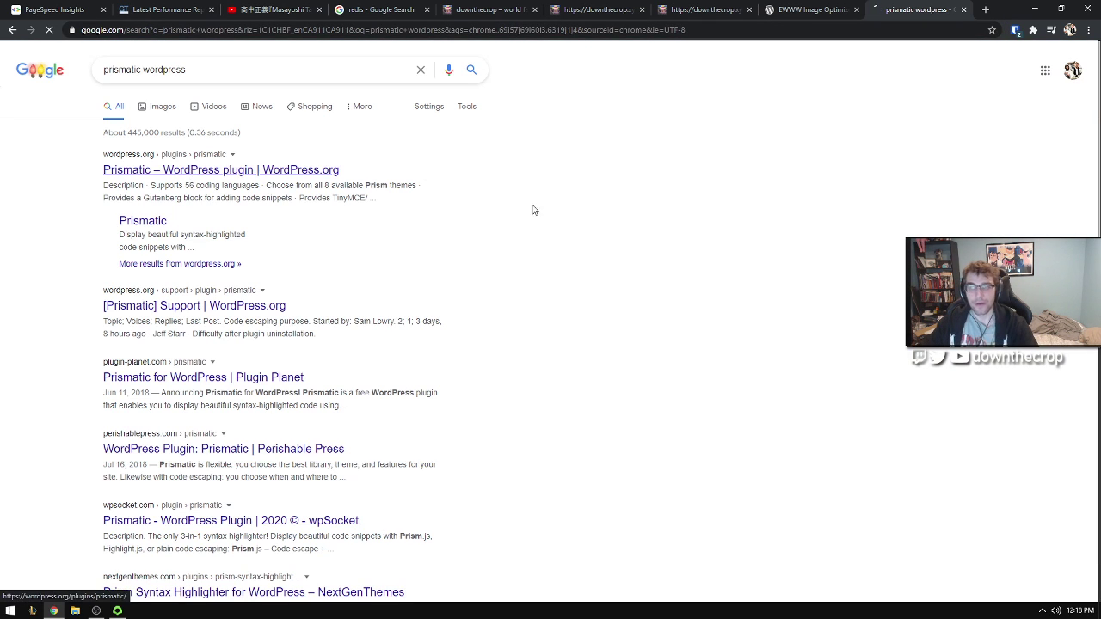
scroll(487, 228, "down", 2)
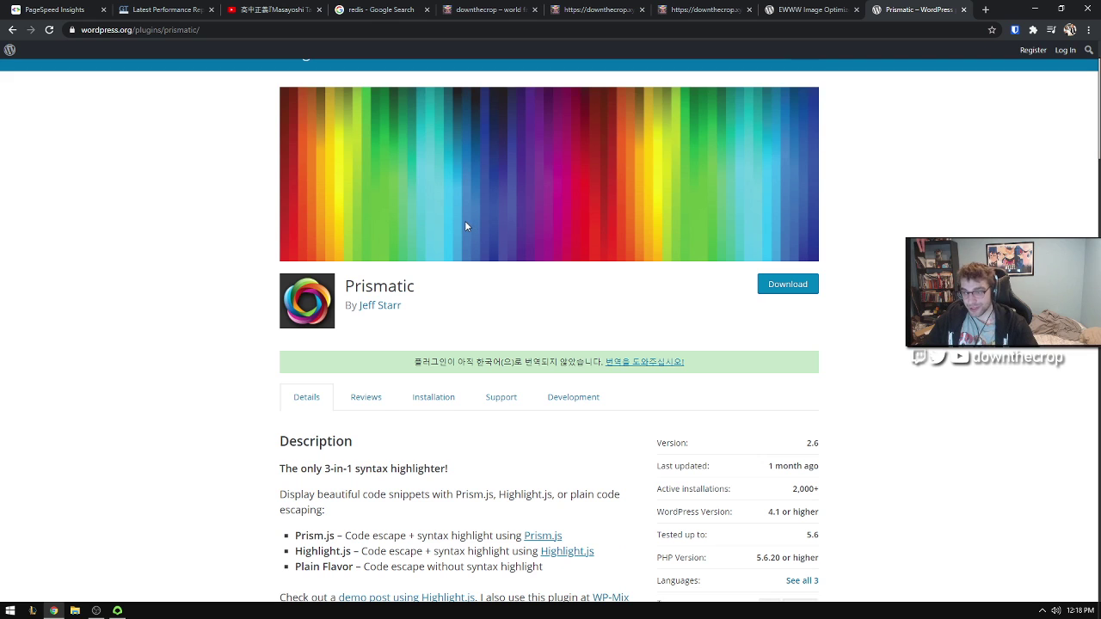
scroll(545, 287, "down", 4)
scroll(493, 277, "up", 2)
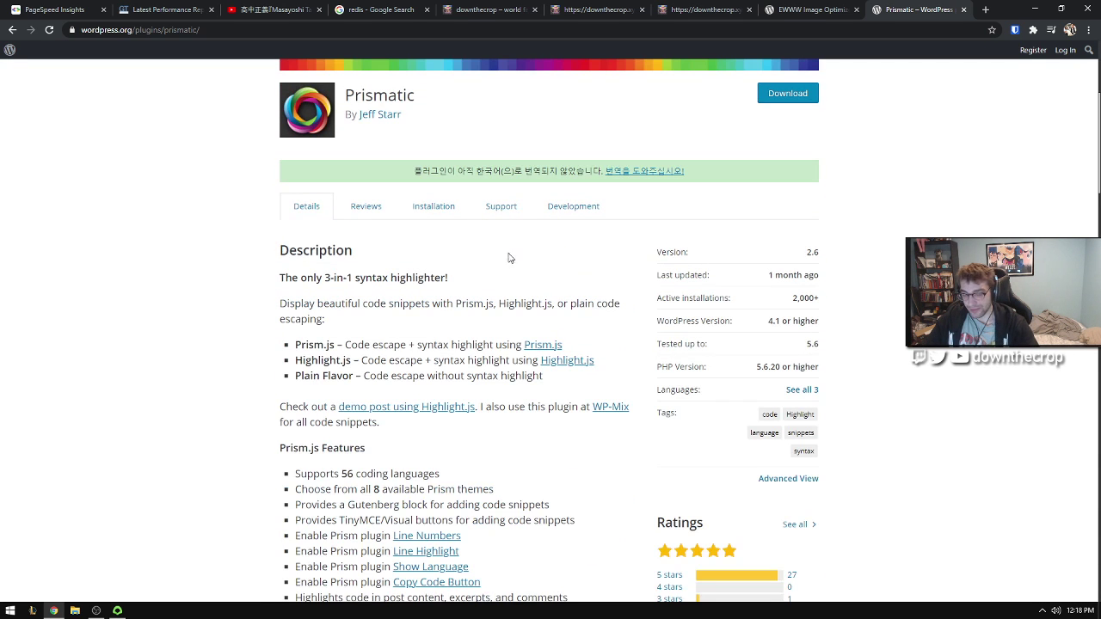
scroll(316, 306, "up", 1)
scroll(316, 307, "up", 1)
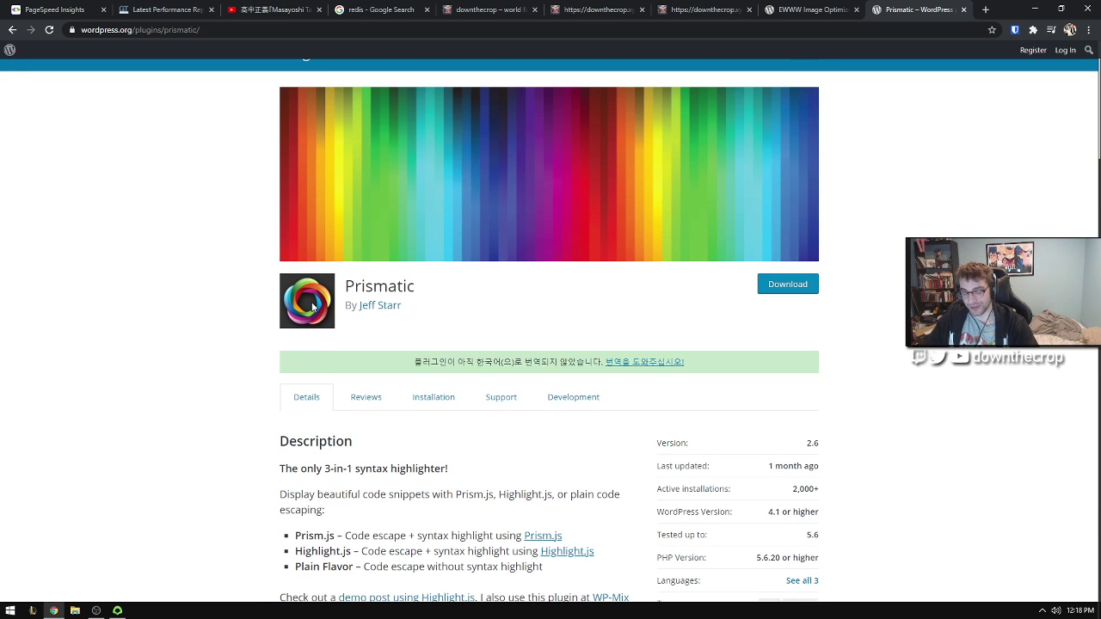
Step: Close the two pages beside the blog, including the minified CSS file, and return to the blog post's PHP code snippets
left_click(805, 9)
left_click(680, 9)
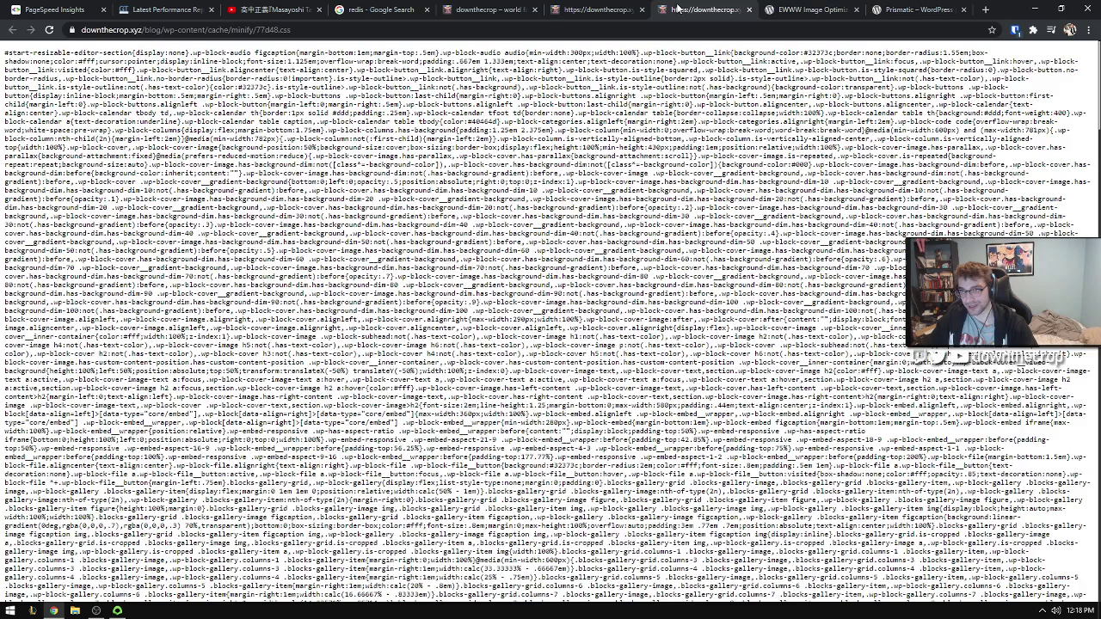
left_click(593, 9)
left_click(516, 9)
middle_click(624, 9)
middle_click(619, 10)
scroll(401, 253, "down", 2)
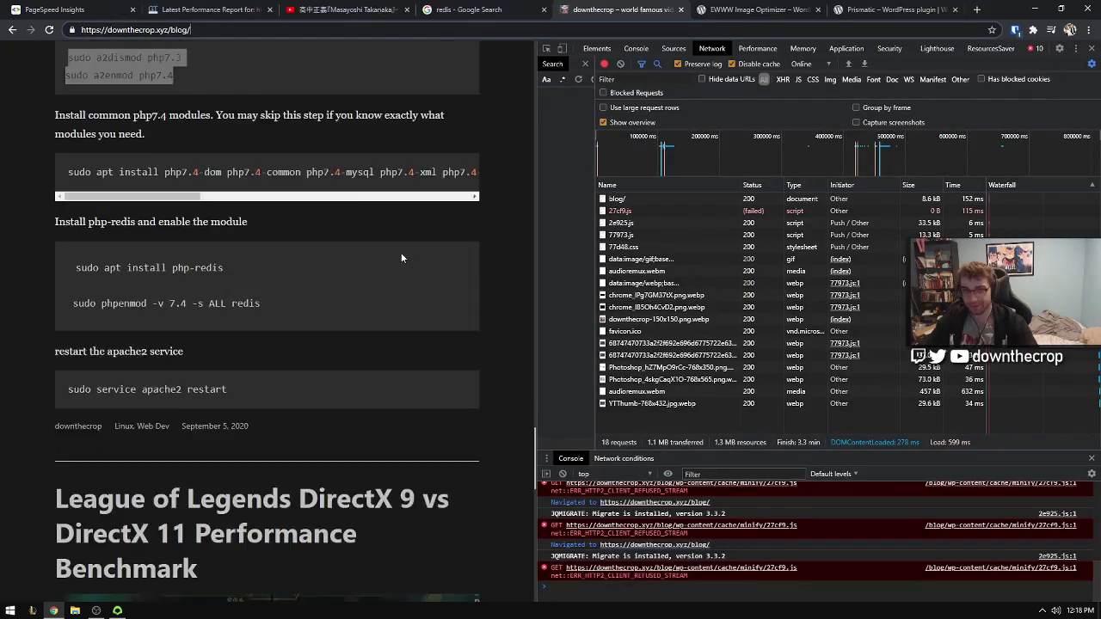
scroll(323, 269, "up", 3)
left_click(204, 245)
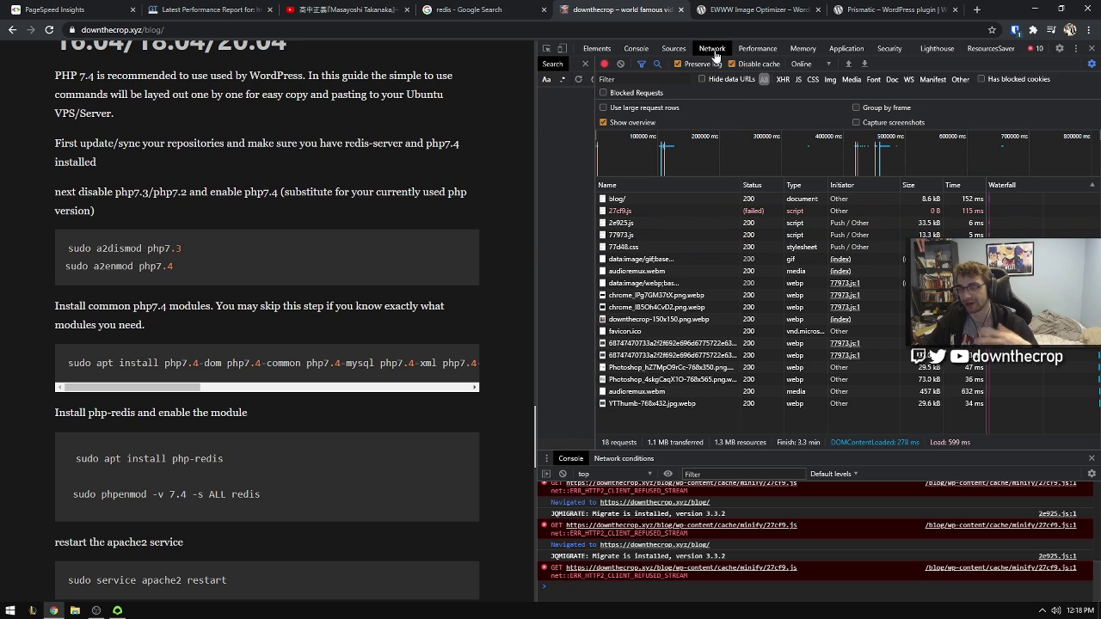
Step: Examine the desktop PageSpeed Insights report for the blog, including its lab data and diagnostics
left_click(196, 8)
left_click(77, 9)
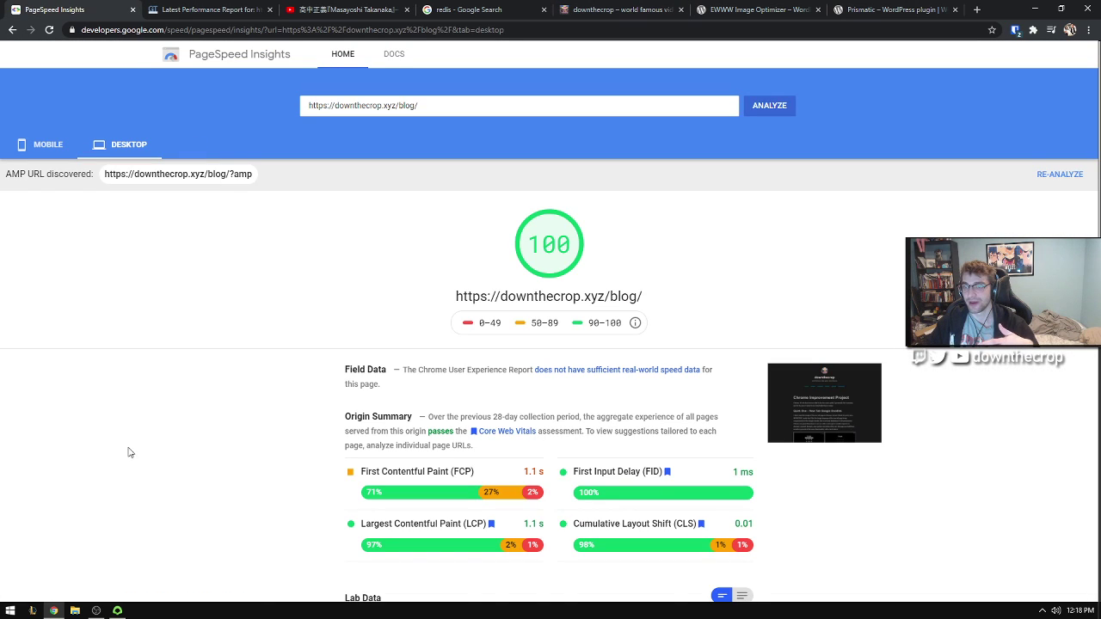
scroll(238, 388, "down", 4)
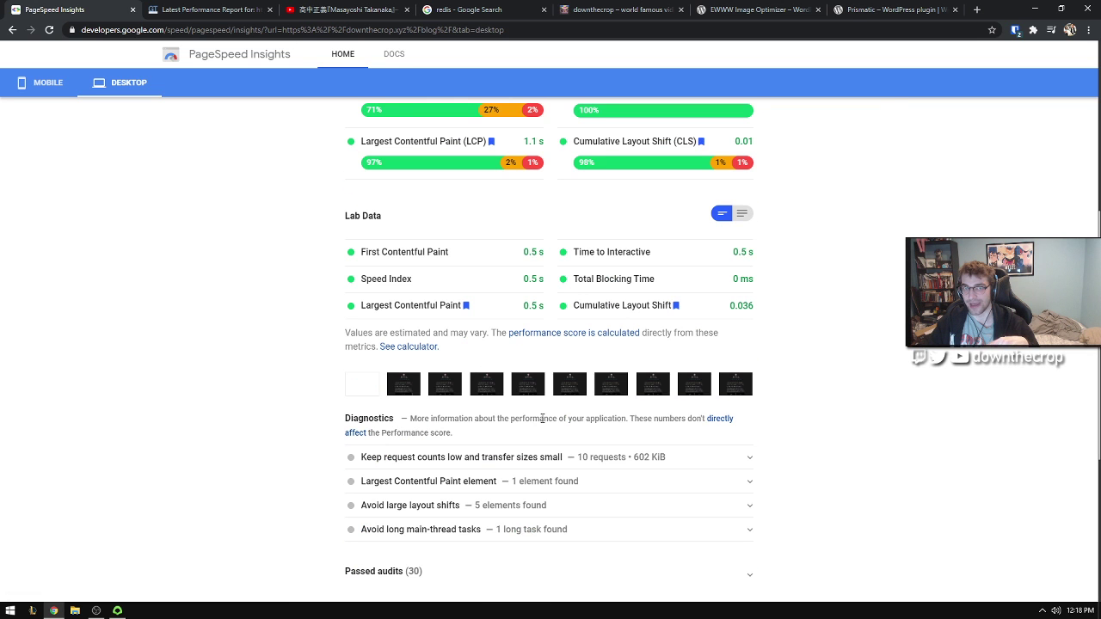
scroll(499, 387, "down", 2)
Step: Examine the mobile PageSpeed Insights opportunities, expanding and collapsing Properly size images and Remove unused JavaScript
left_click(41, 83)
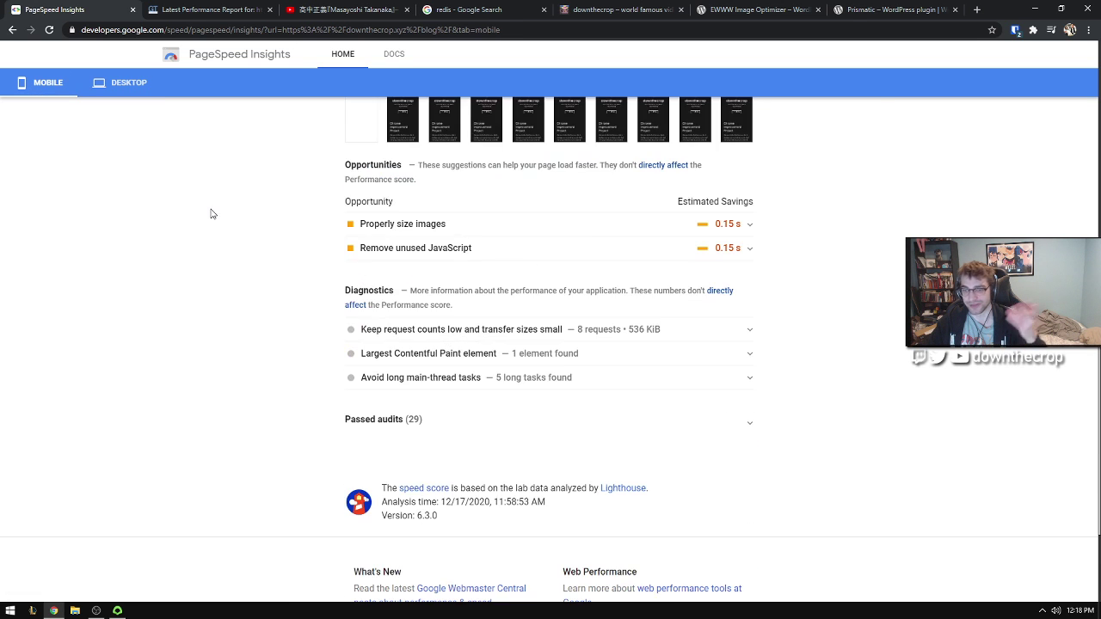
scroll(272, 234, "up", 1)
left_click(408, 317)
left_click(408, 318)
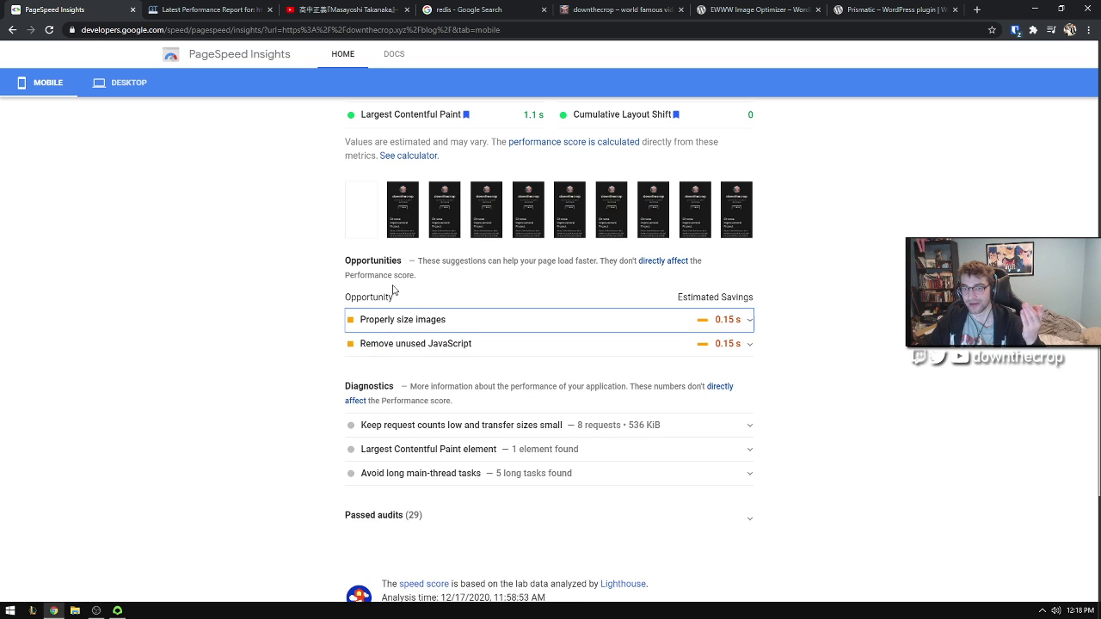
scroll(421, 299, "up", 1)
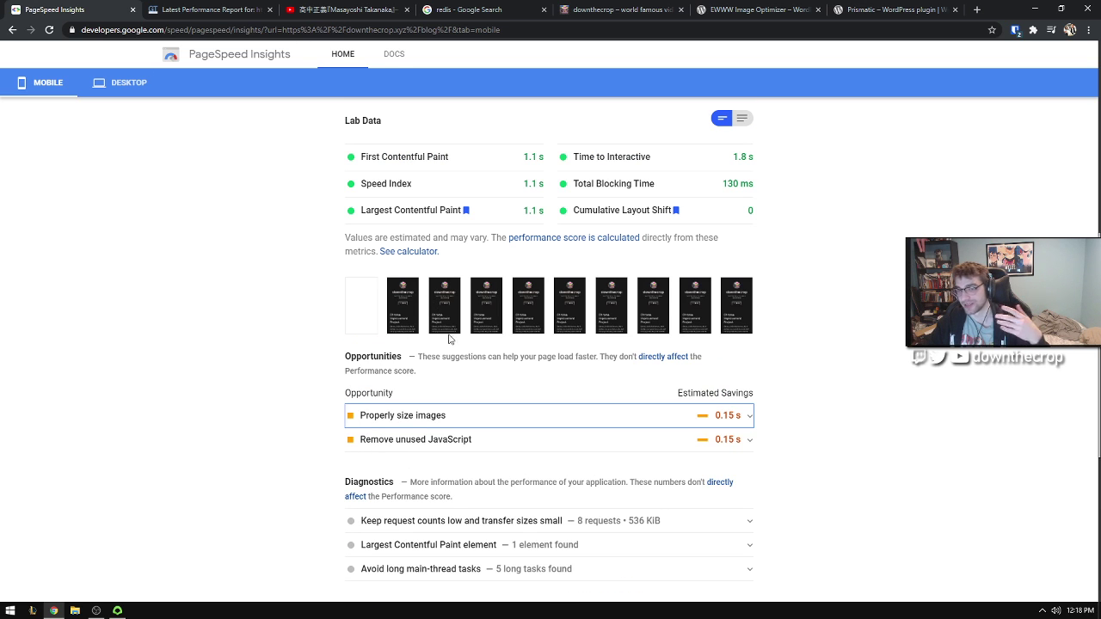
left_click(467, 437)
scroll(465, 430, "down", 1)
scroll(466, 431, "down", 1)
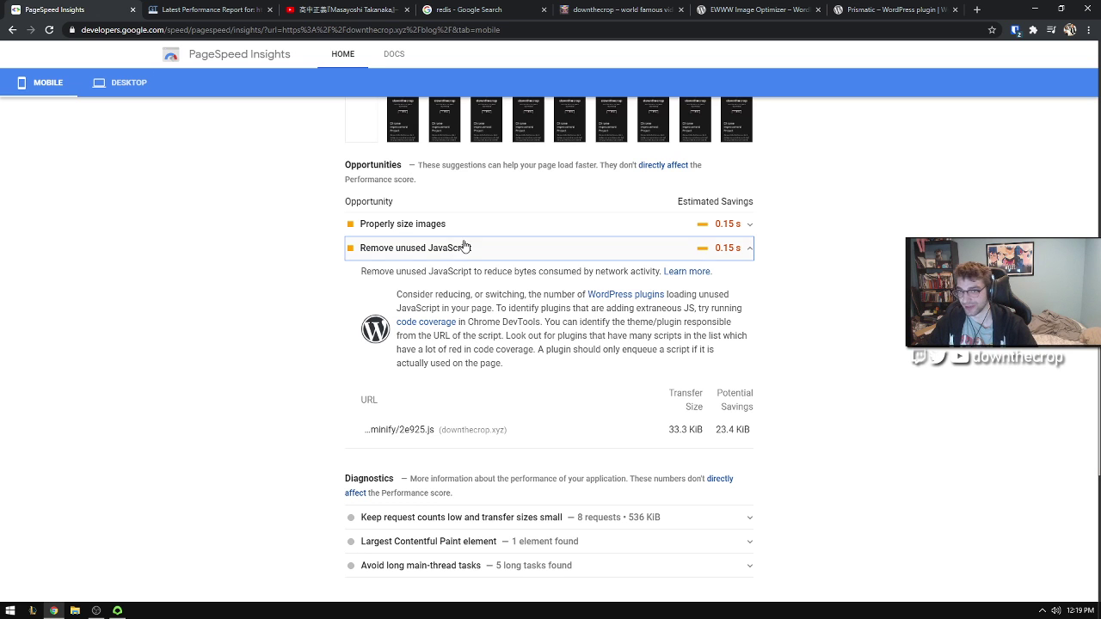
left_click(443, 224)
left_click(438, 223)
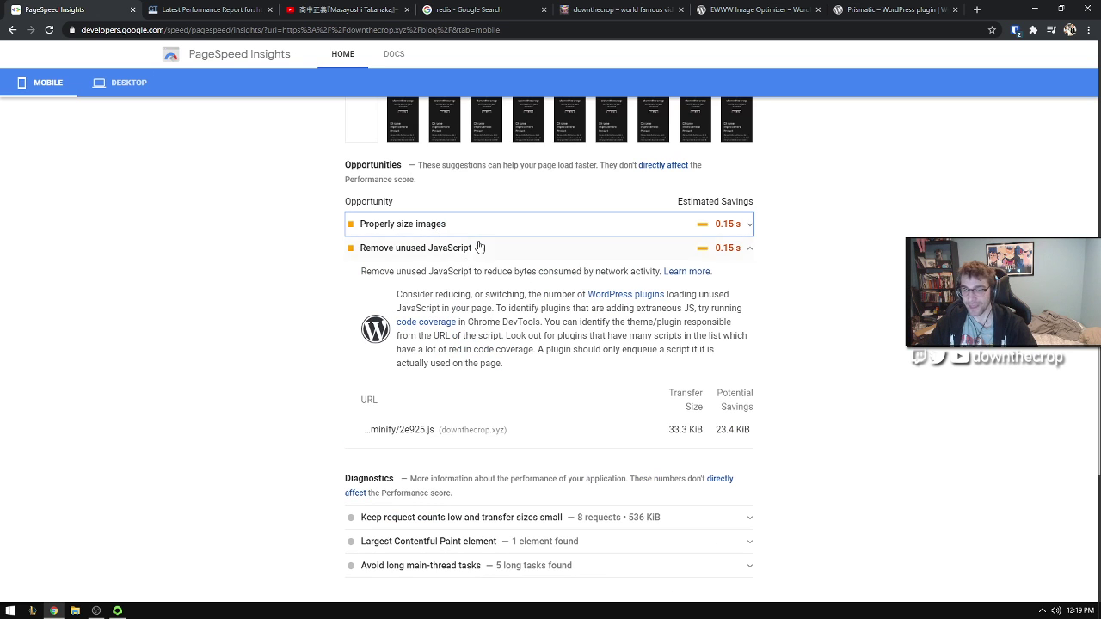
left_click(466, 252)
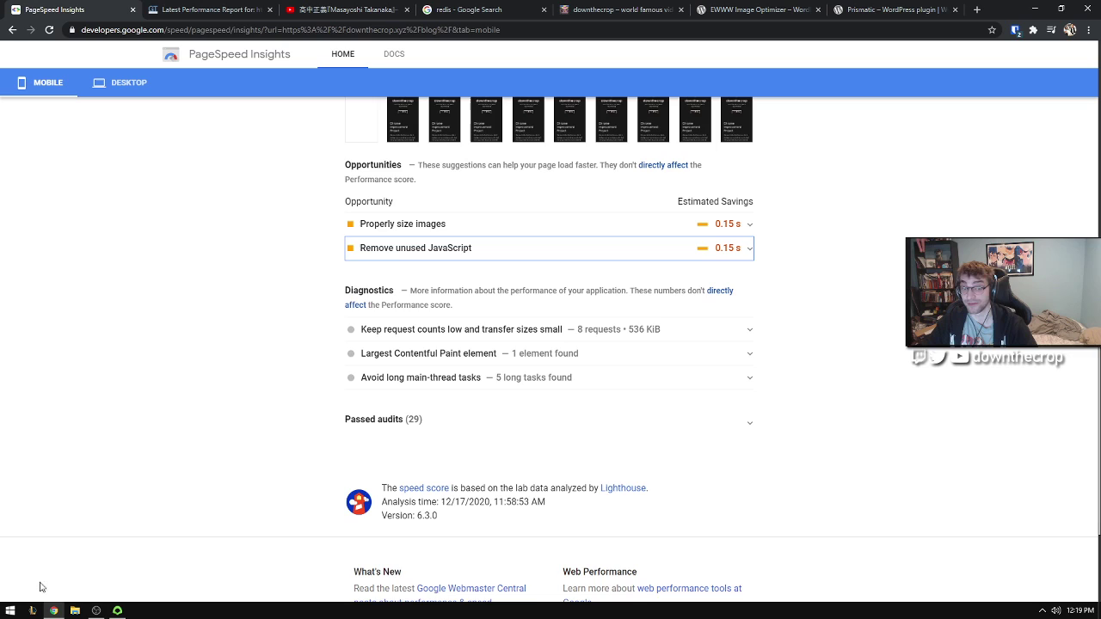
Step: In the VS Code notes, highlight the whole Remove/Simplify Plugins and Libraries line, followed by the word Libraries
left_click(117, 611)
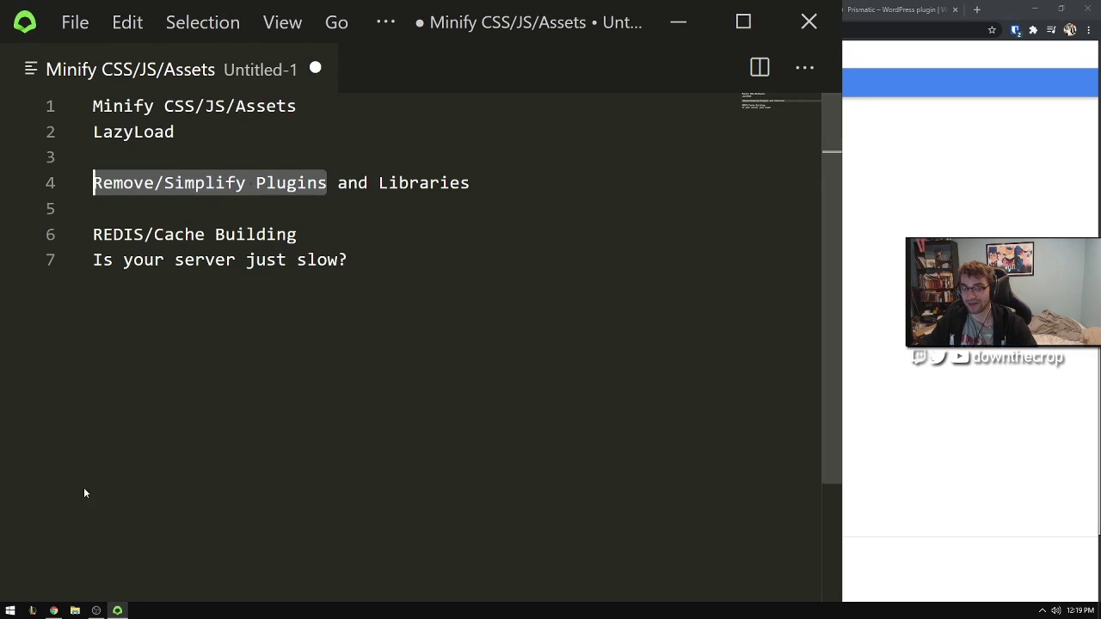
left_click(320, 184)
left_click_drag(470, 183, 9, 182)
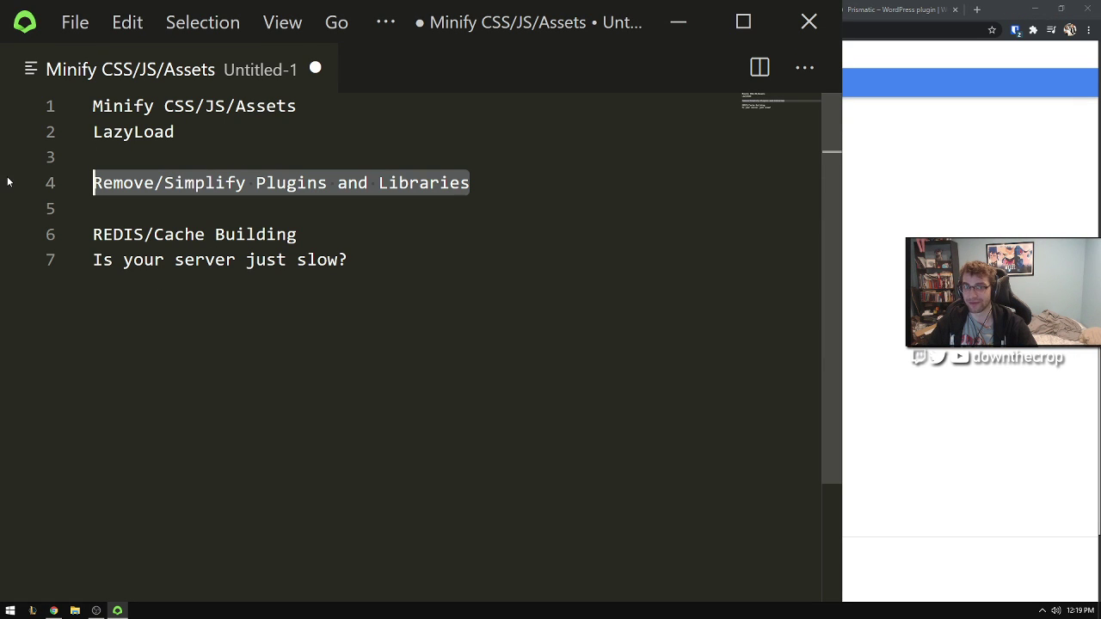
left_click(348, 182)
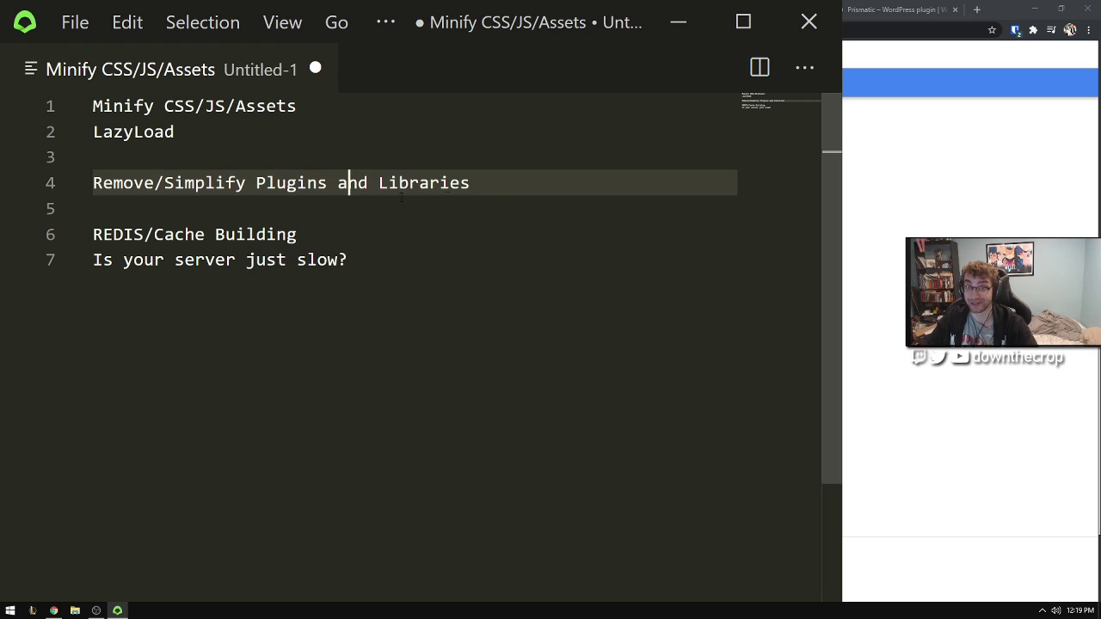
left_click_drag(469, 182, 92, 183)
left_click(328, 182)
double_click(401, 182)
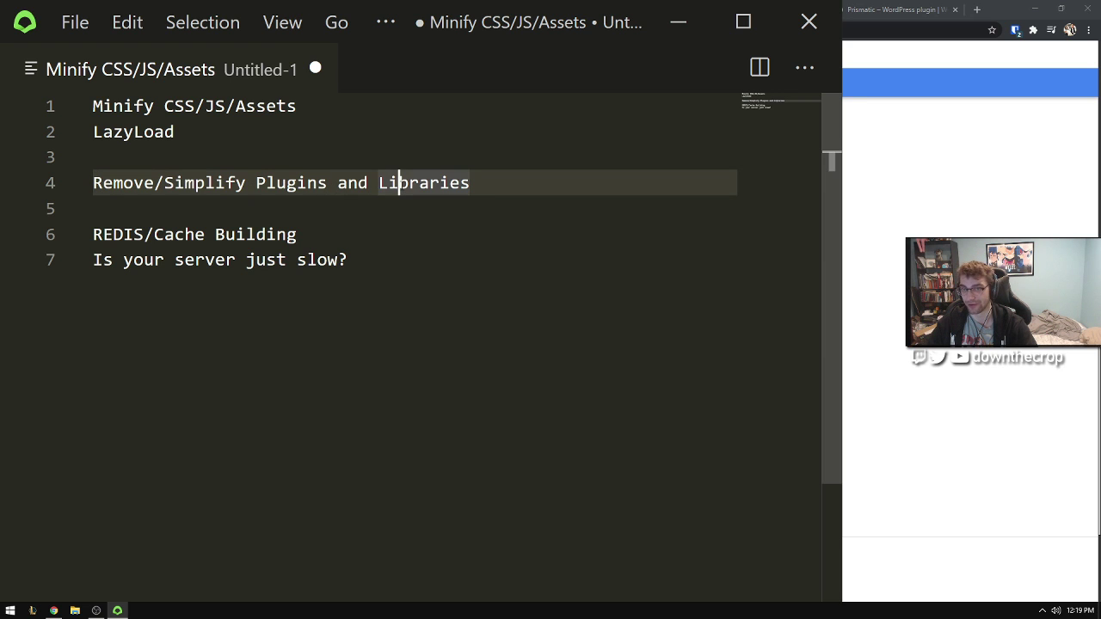
Step: In Chrome, open the WordPress login page at downthecrop.xyz/blog/login and close the developer tools
left_click(922, 173)
left_click(625, 13)
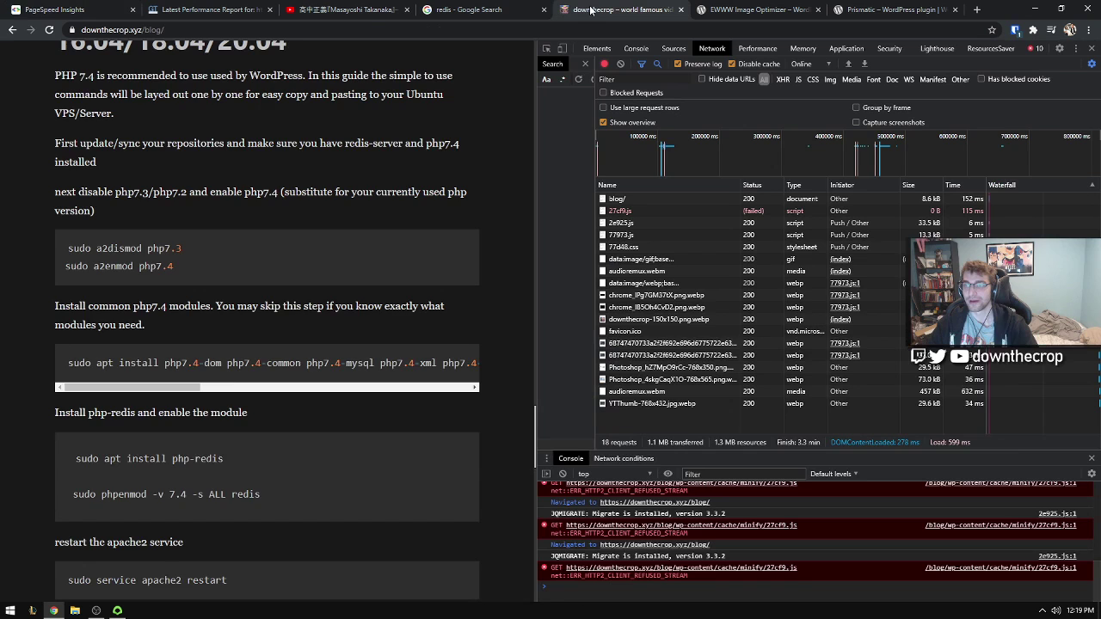
scroll(180, 40, "up", 10)
left_click(221, 29)
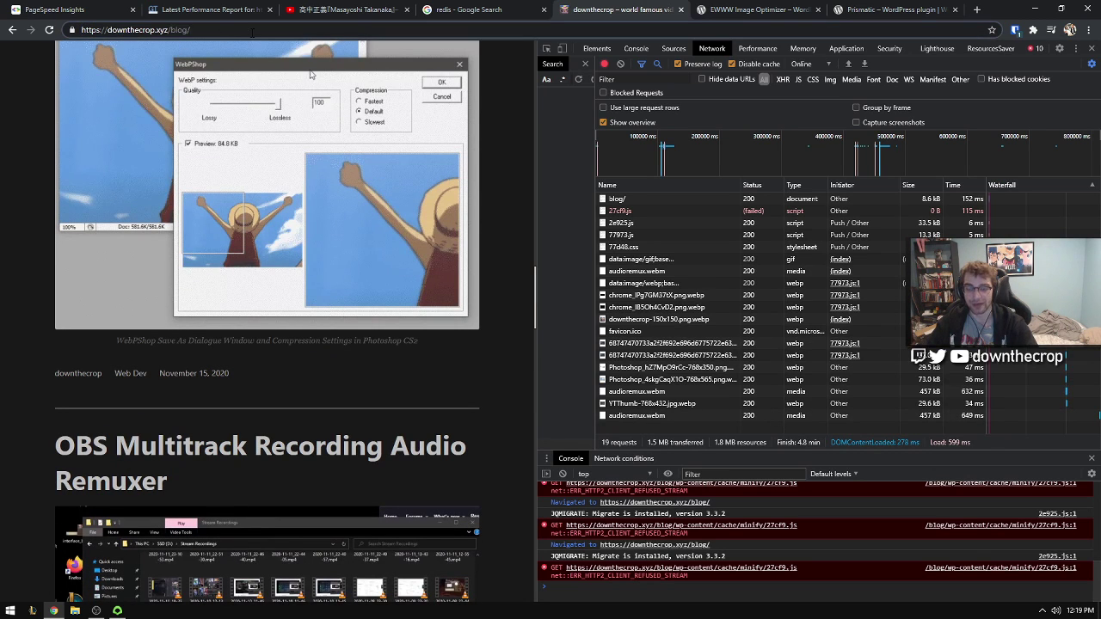
type("login")
key("Return")
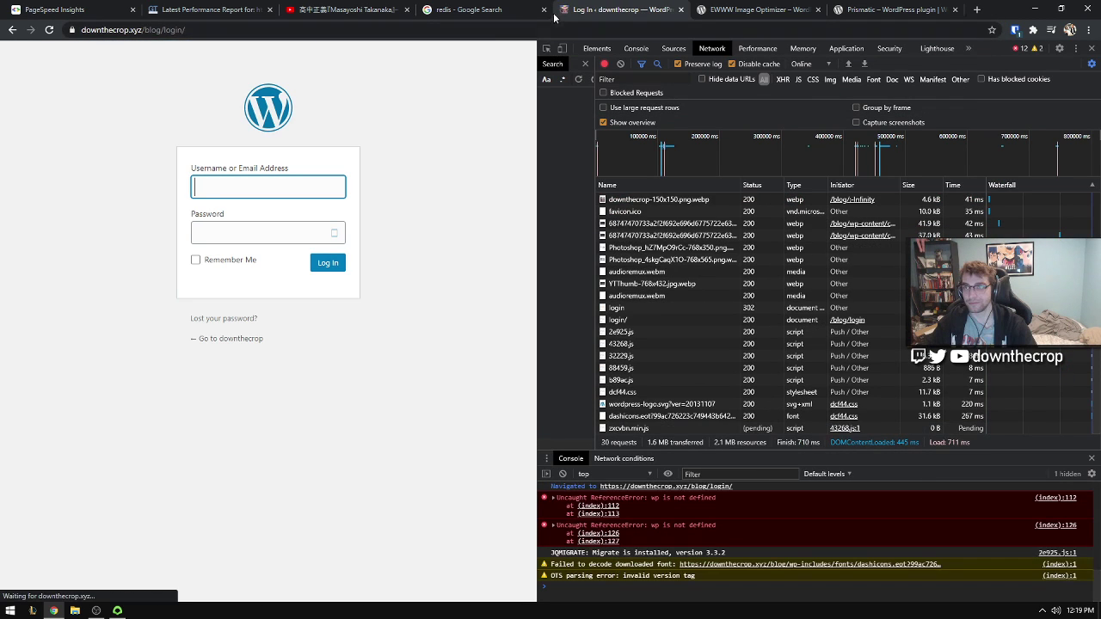
left_click(1091, 48)
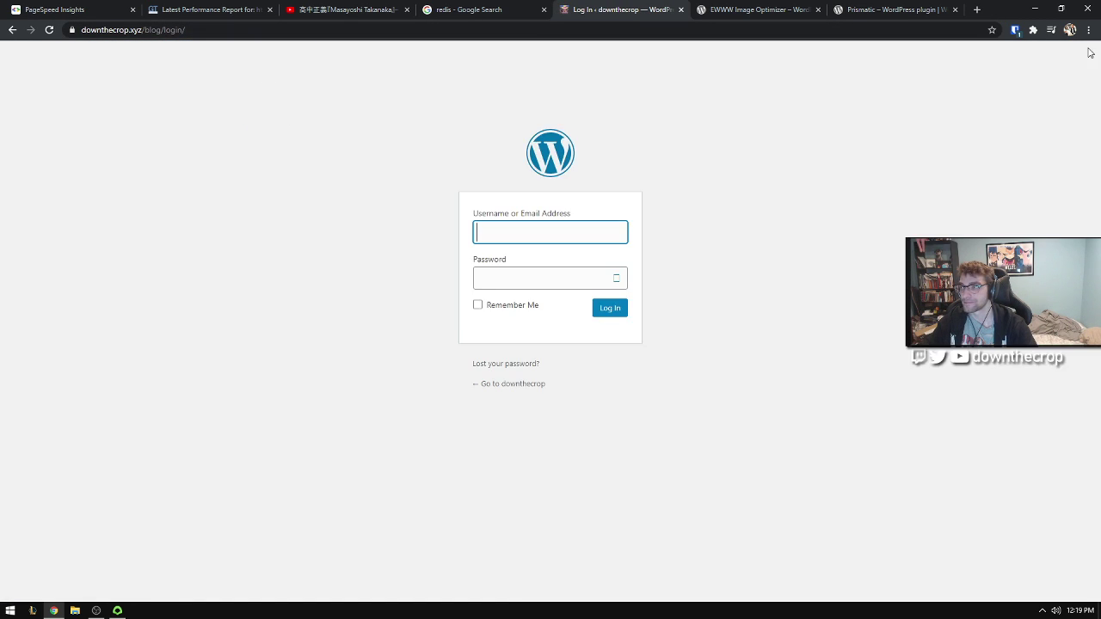
Step: Log in to the WordPress site with the saved username and password, and open the installed plugins list
left_click(1018, 31)
left_click(924, 94)
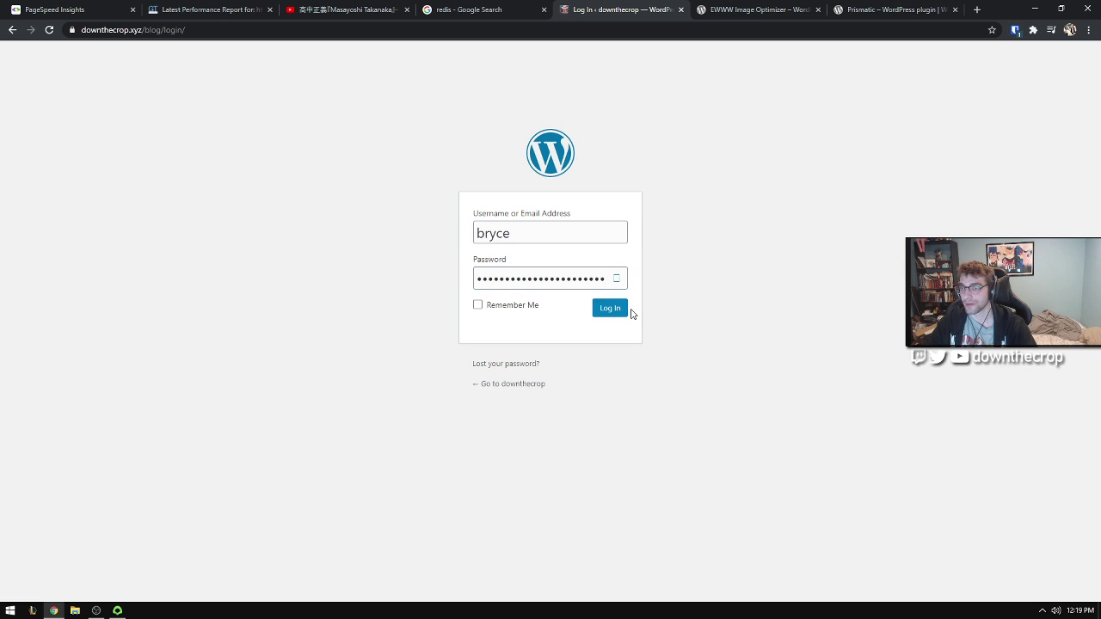
left_click(624, 311)
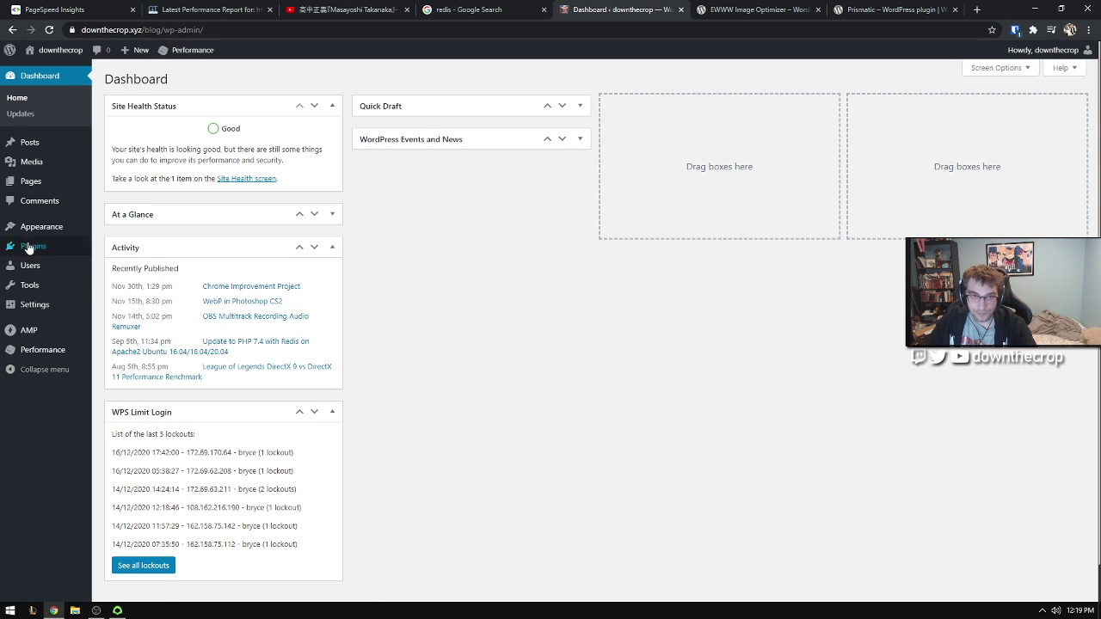
left_click(28, 247)
Step: In a new tab, open the blog from the downthecrop.xyz home page and skim its posts to the end
left_click(977, 9)
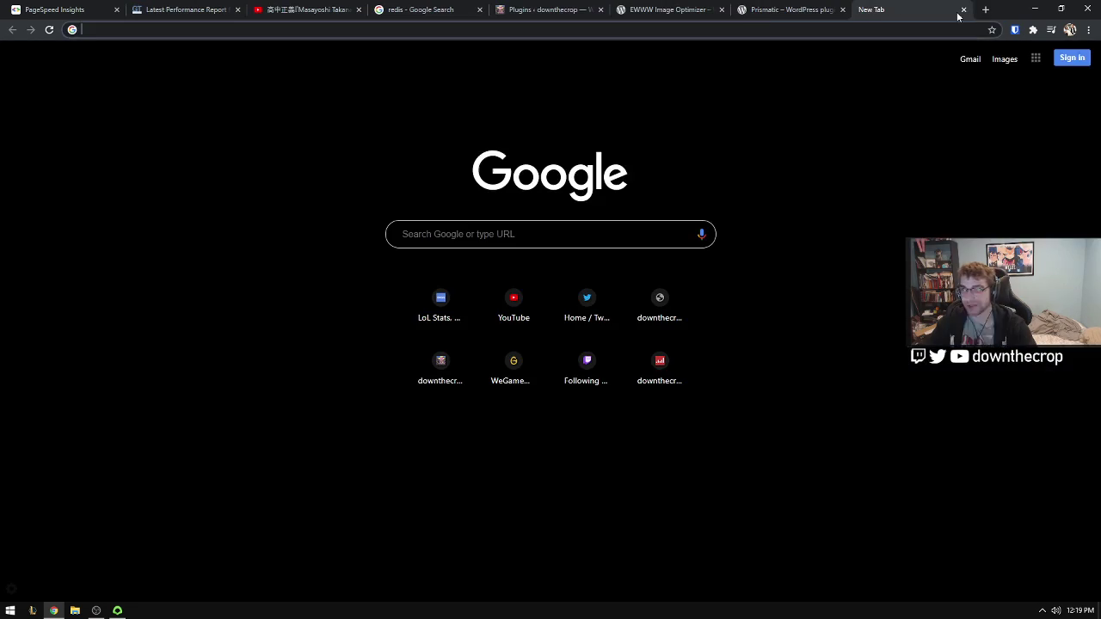
type("do")
key("Return")
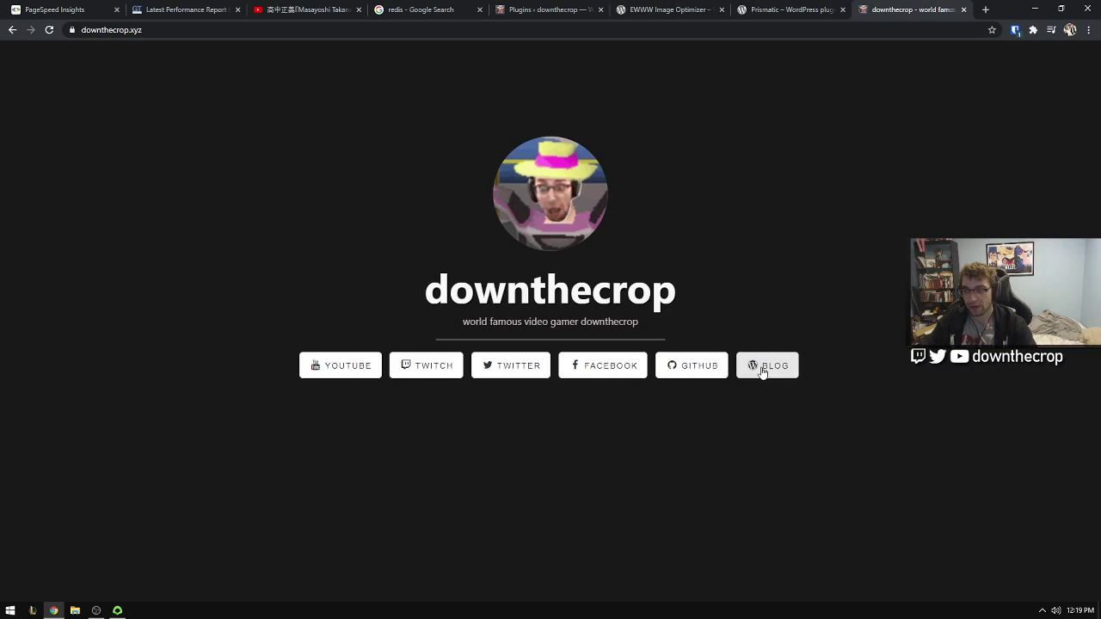
left_click(762, 368)
scroll(532, 310, "down", 20)
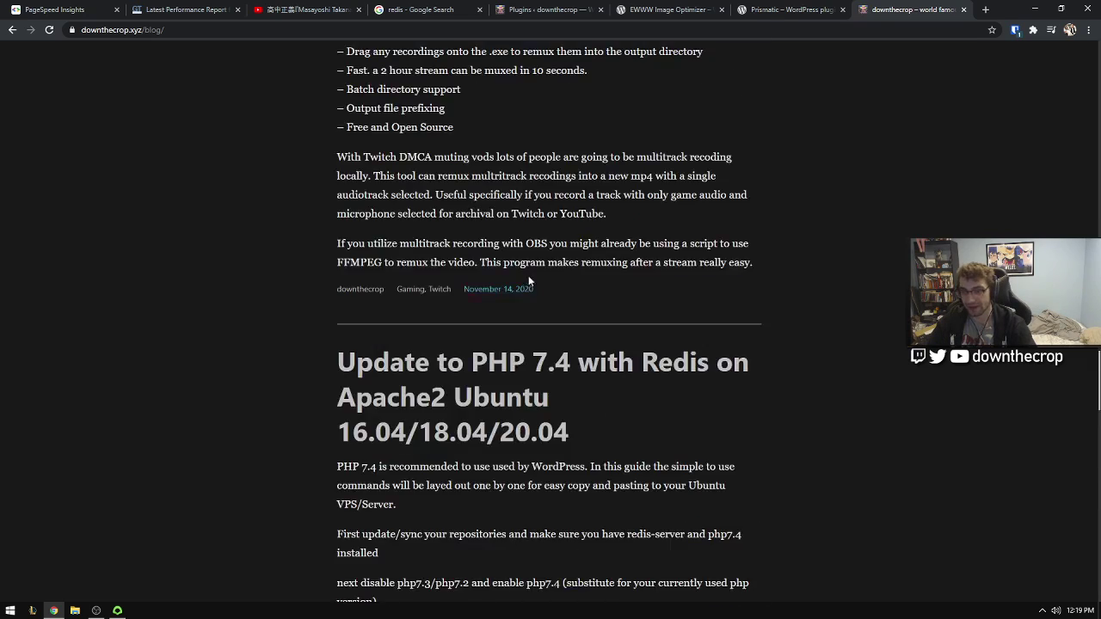
scroll(529, 280, "down", 20)
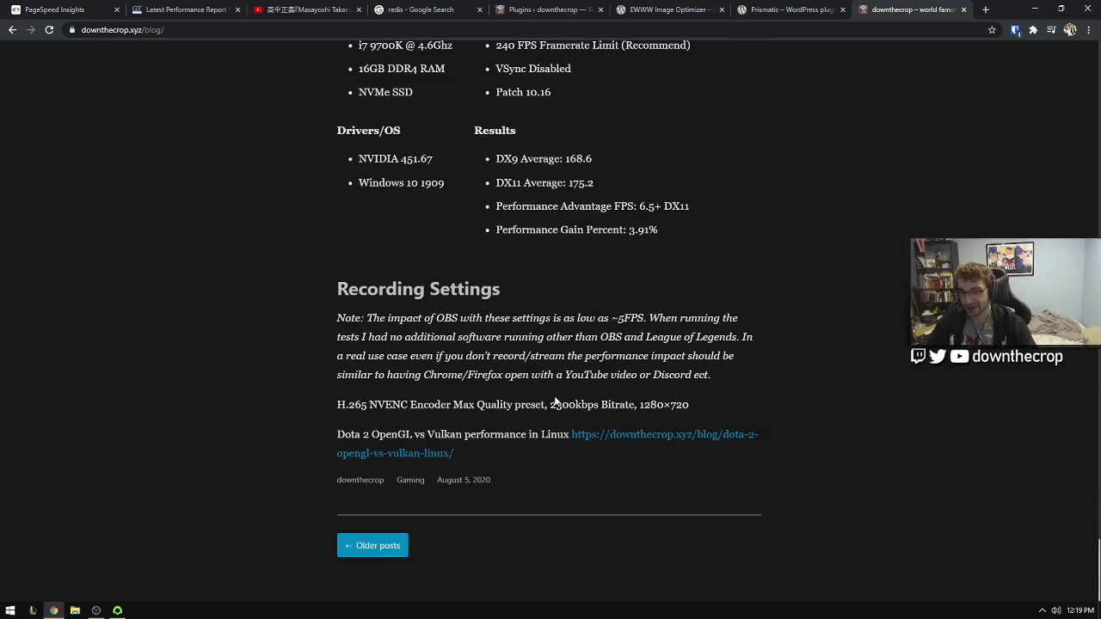
Step: Open the blog's older posts and look over the checkra1n tutorial's highlighted code blocks
left_click(400, 543)
scroll(402, 453, "down", 15)
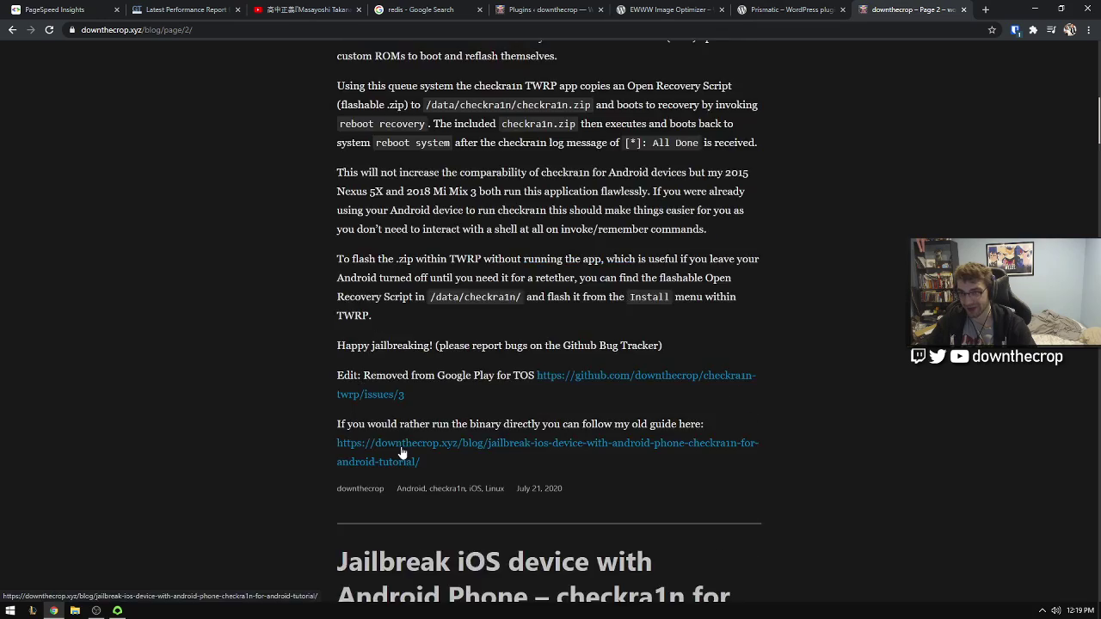
scroll(401, 448, "down", 12)
scroll(418, 425, "up", 7)
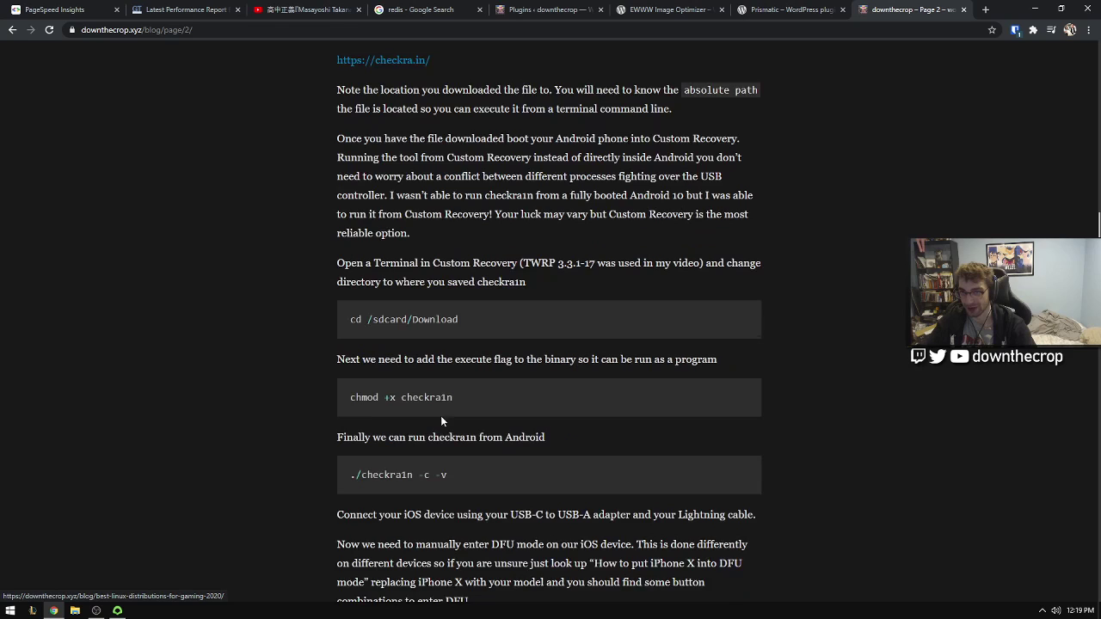
Step: Close the Prismatic and EWWW Image Optimizer plugin pages and return to the WordPress installed plugins list
left_click(747, 11)
middle_click(756, 12)
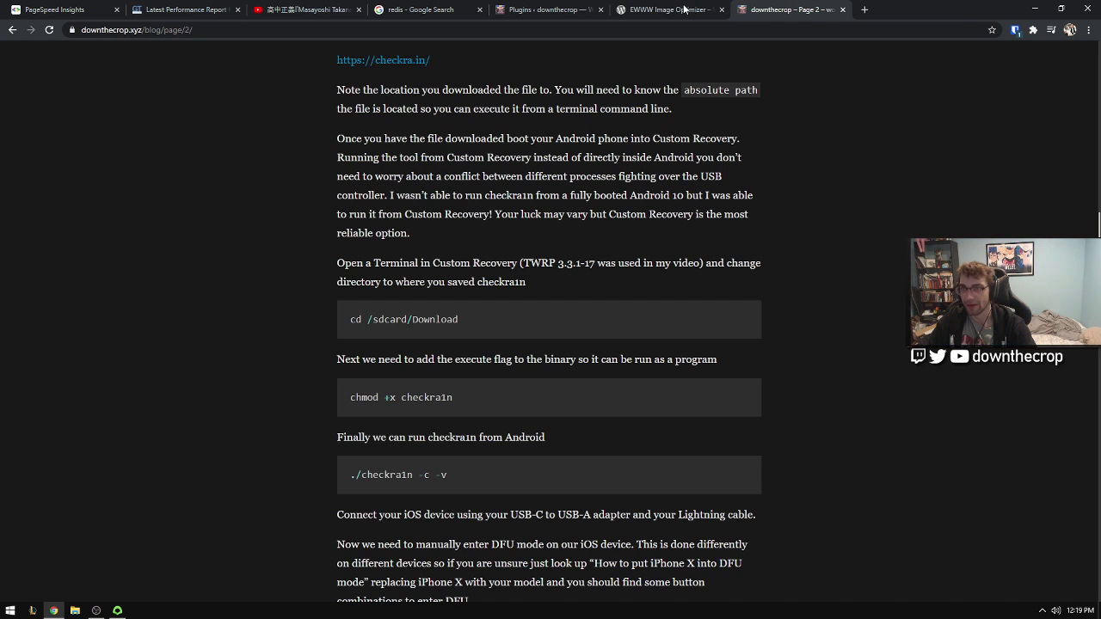
middle_click(702, 12)
left_click(515, 10)
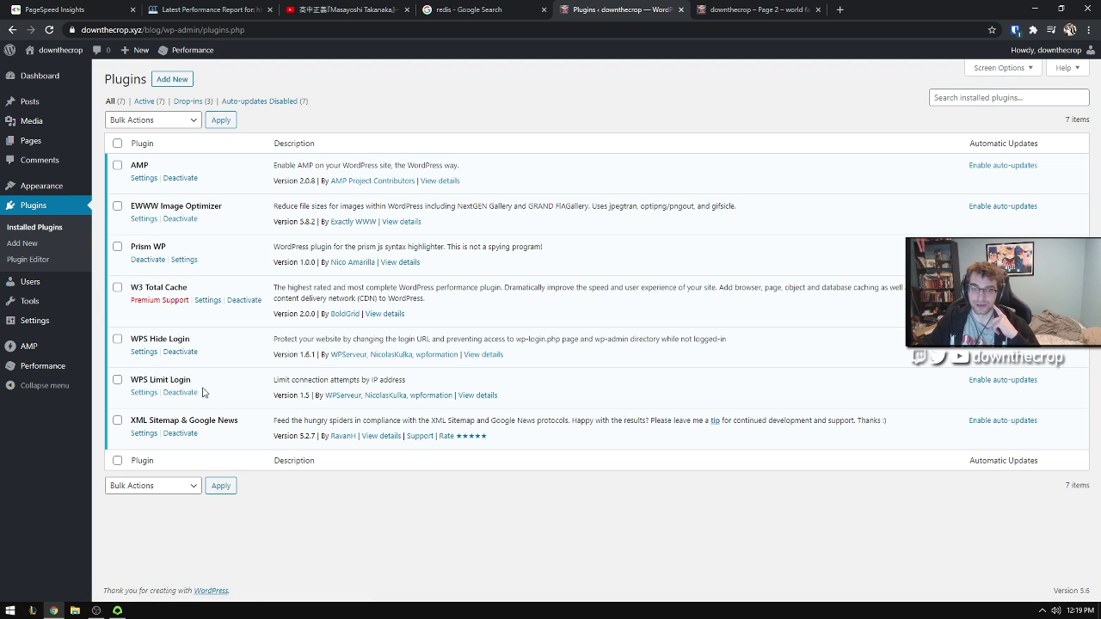
Step: Go through the installed plugins, highlighting the names AMP, EWWW Image Optimizer, Prism WP and W3 Total Cache
triple_click(191, 379)
left_click(188, 378)
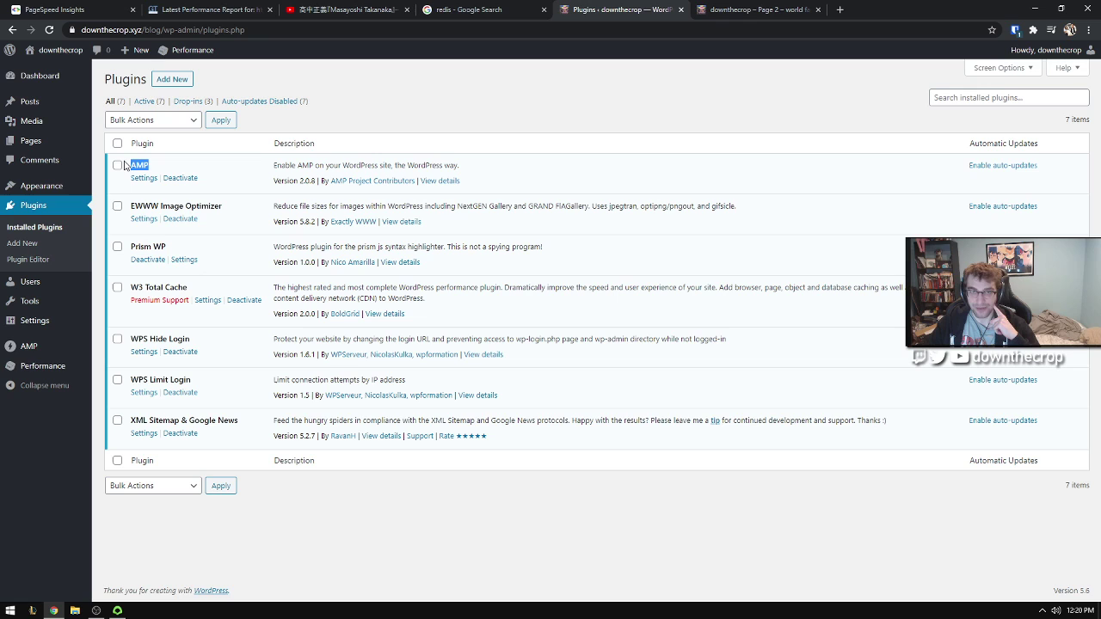
left_click_drag(225, 207, 126, 206)
left_click_drag(177, 245, 134, 246)
left_click_drag(192, 289, 127, 294)
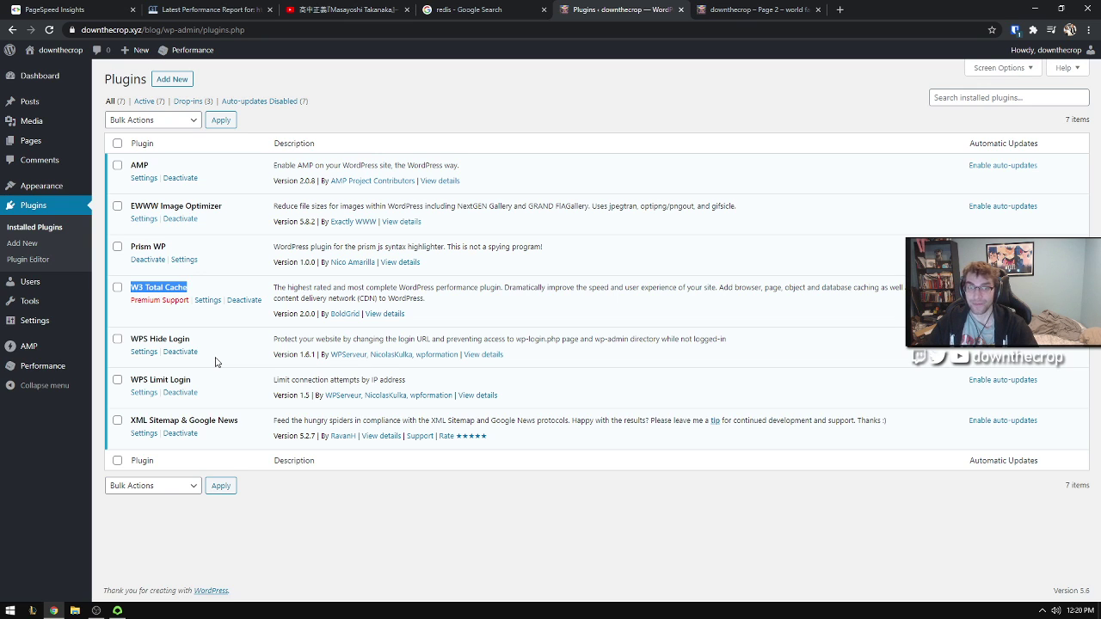
Step: In the VS Code notes, highlight the Remove/Simplify Plugins and Libraries line, its word Libraries, and finally the REDIS/Cache Building line
left_click(117, 611)
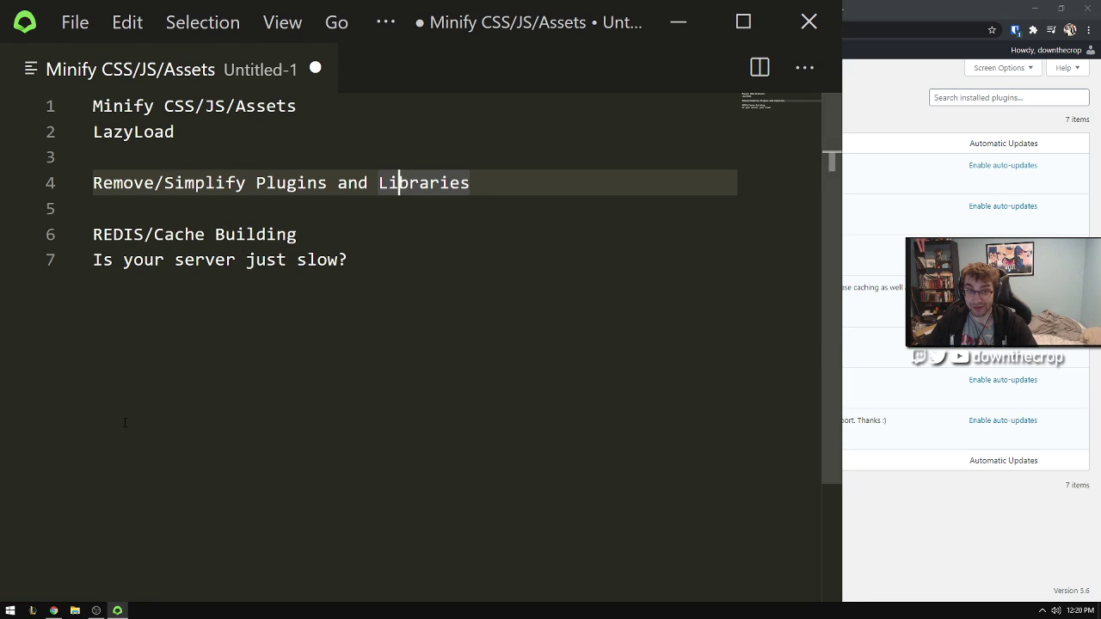
left_click(327, 182)
left_click_drag(469, 182, 77, 191)
left_click(226, 182)
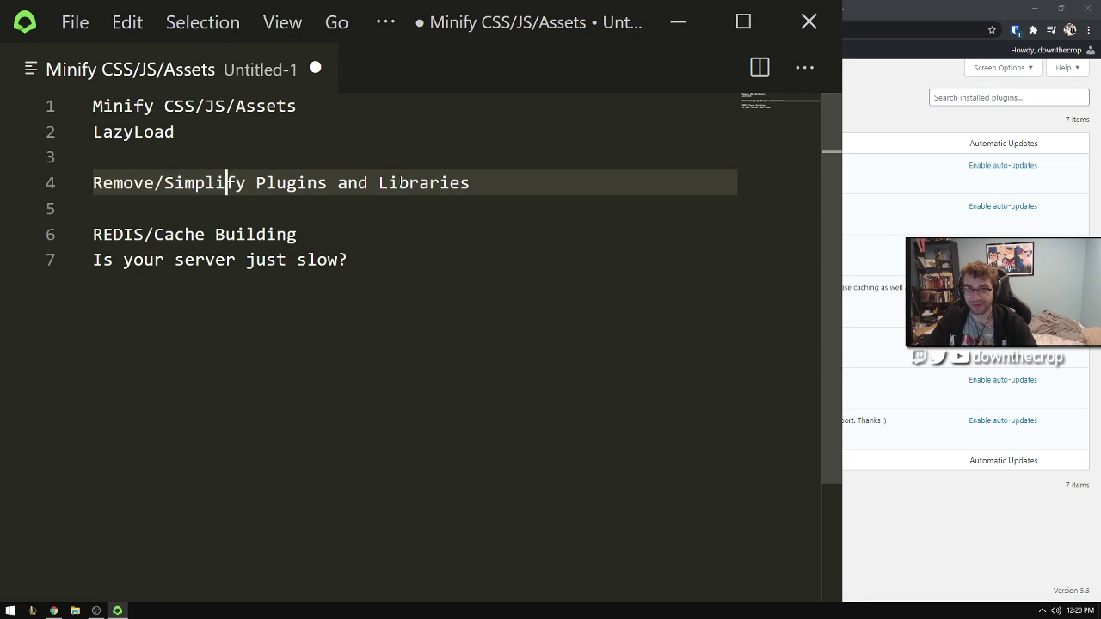
left_click_drag(470, 183, 52, 176)
left_click(472, 184)
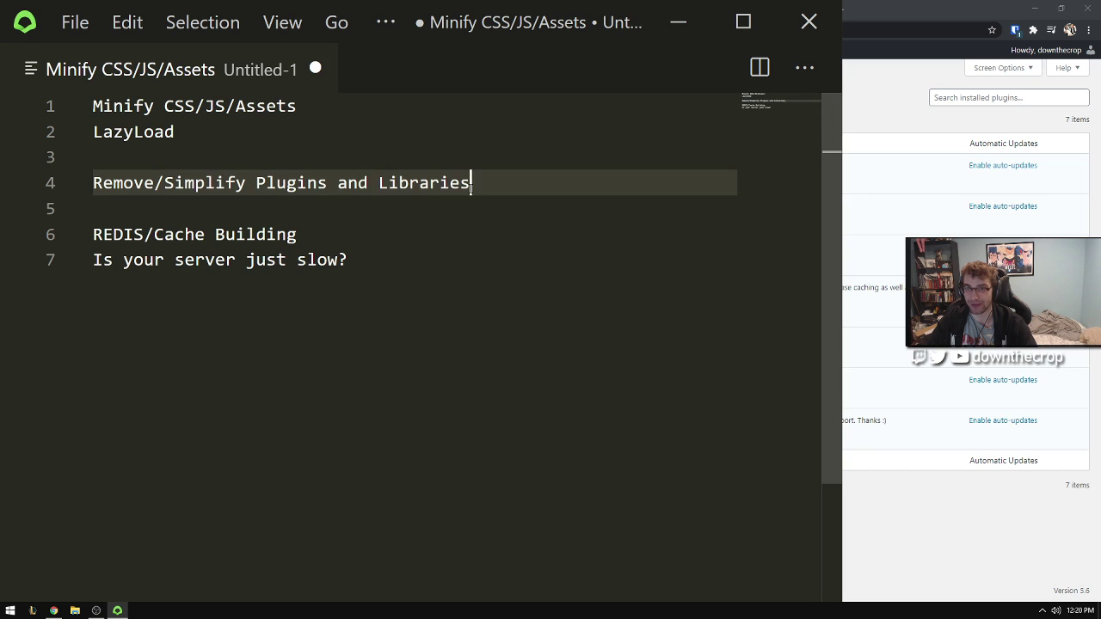
left_click_drag(471, 184, 376, 182)
left_click(379, 183)
left_click(295, 206)
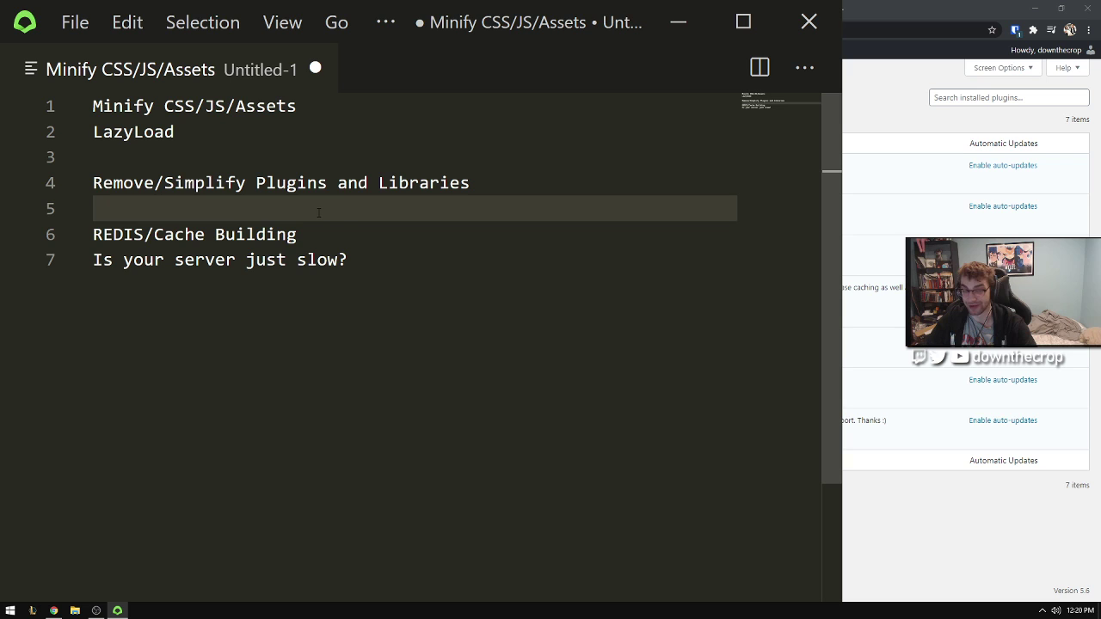
left_click_drag(297, 234, 17, 225)
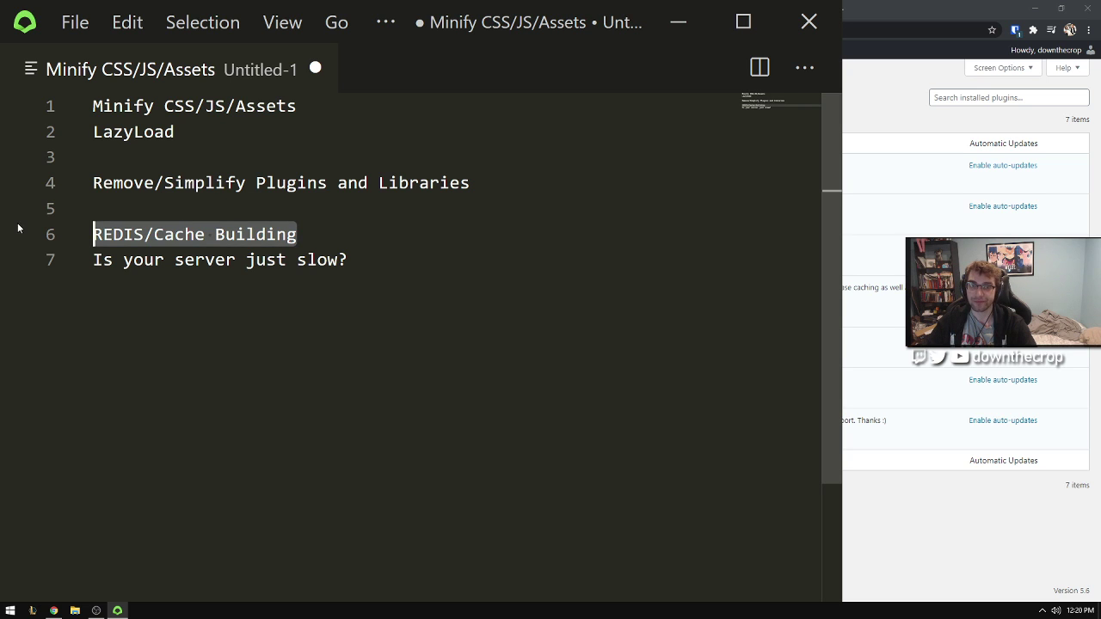
Step: Switch to Chrome and search Google for "varnish cache" in a new tab
left_click(878, 512)
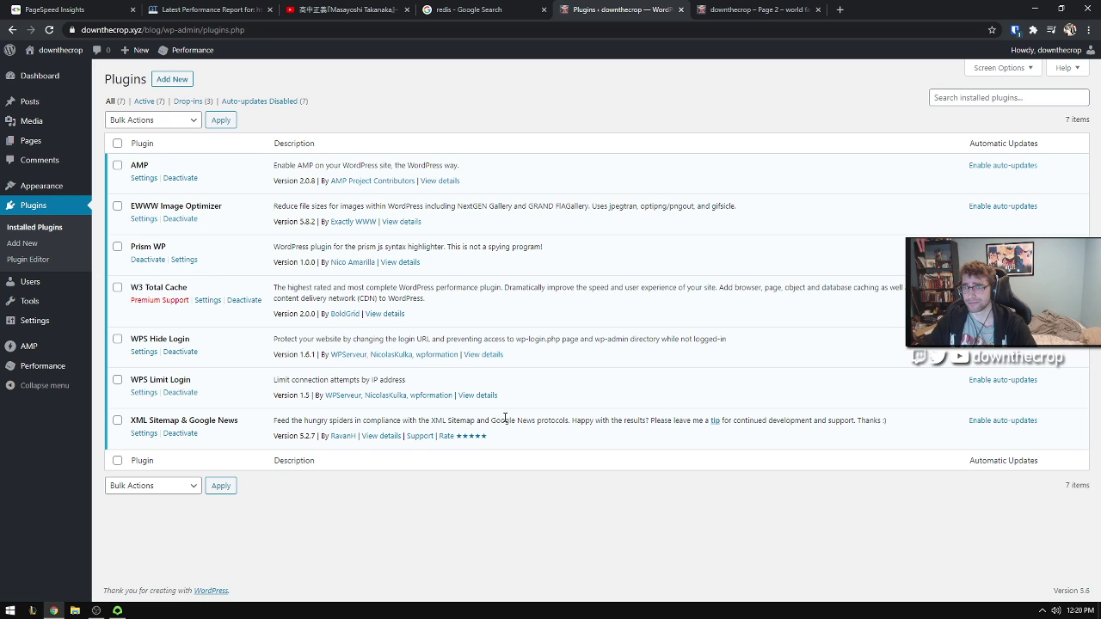
left_click(840, 10)
type("varnish cache")
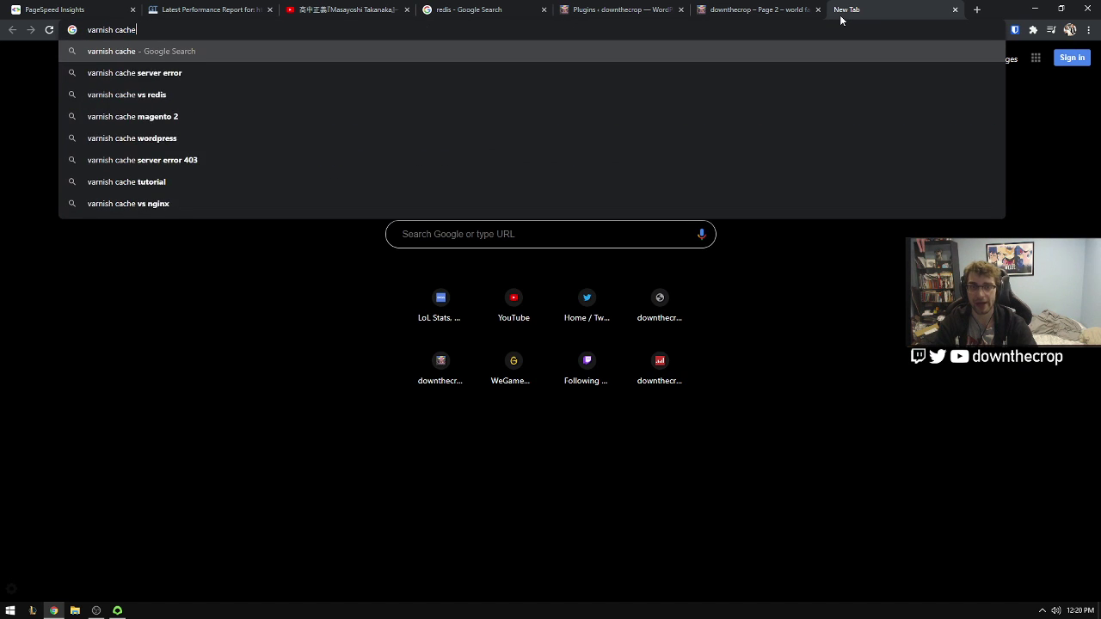
key("Return")
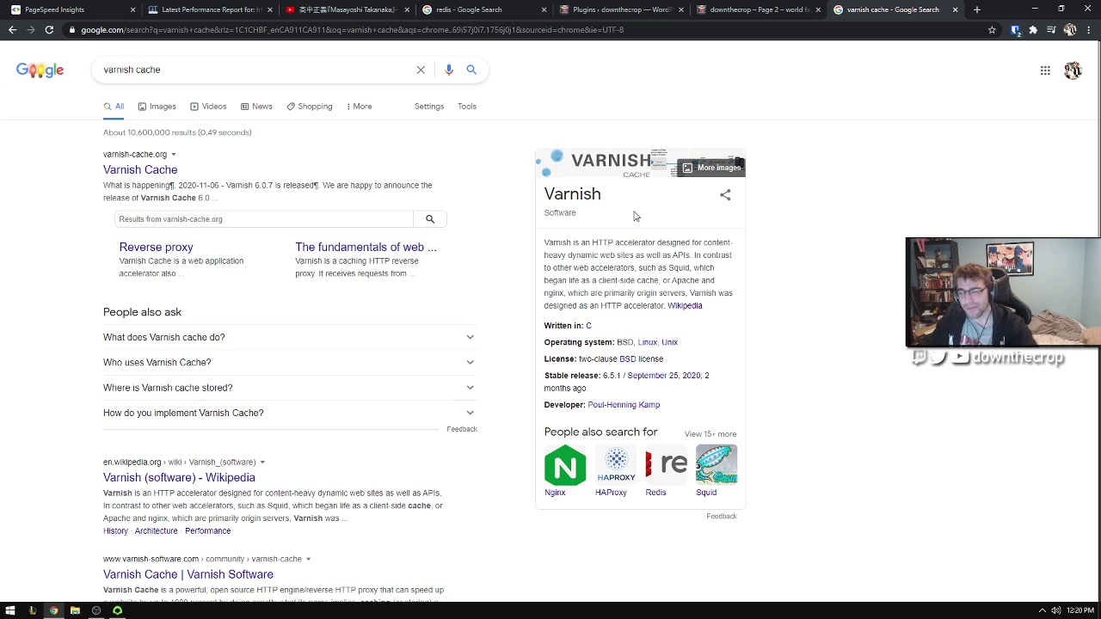
Step: Revisit the top of the blog's second page and open the W3 Total Cache dashboard in the WordPress admin
left_click(763, 6)
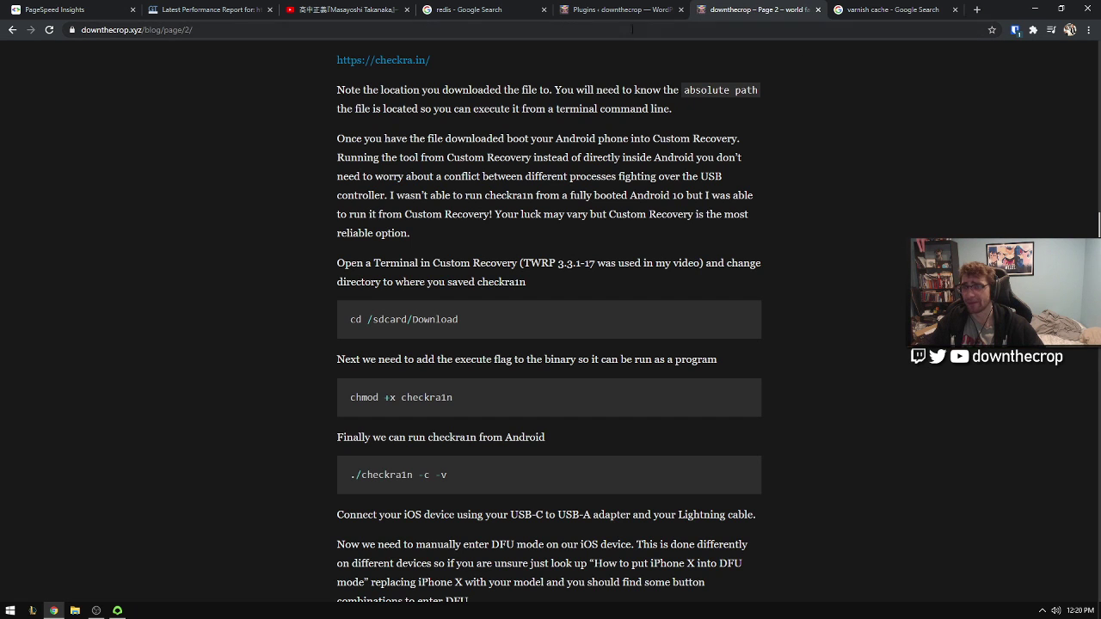
scroll(528, 177, "up", 8)
scroll(529, 177, "up", 10)
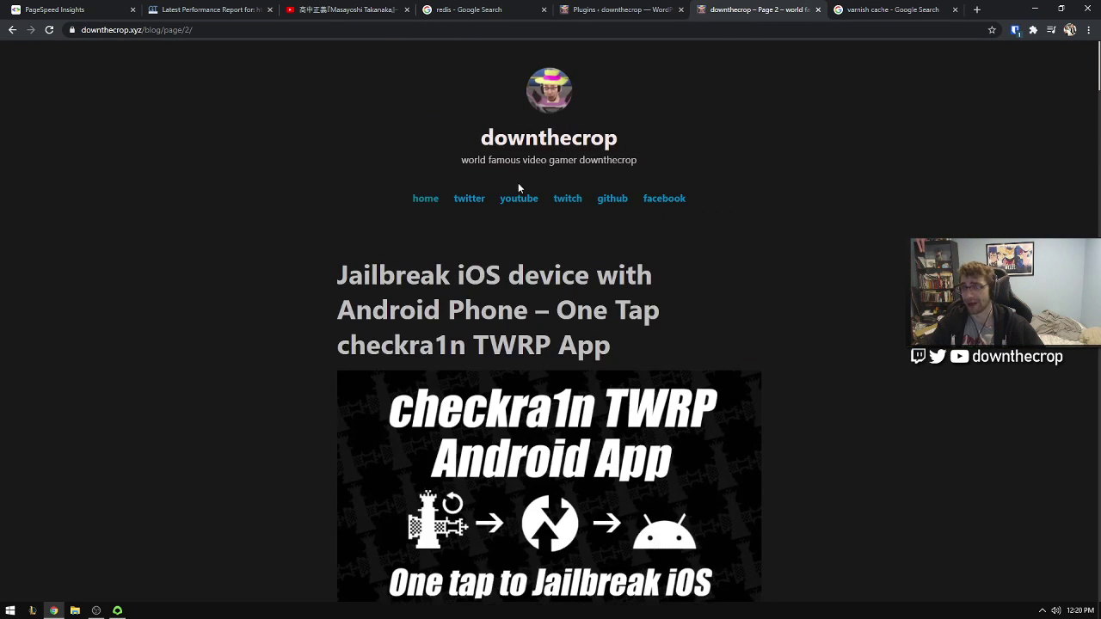
left_click(585, 7)
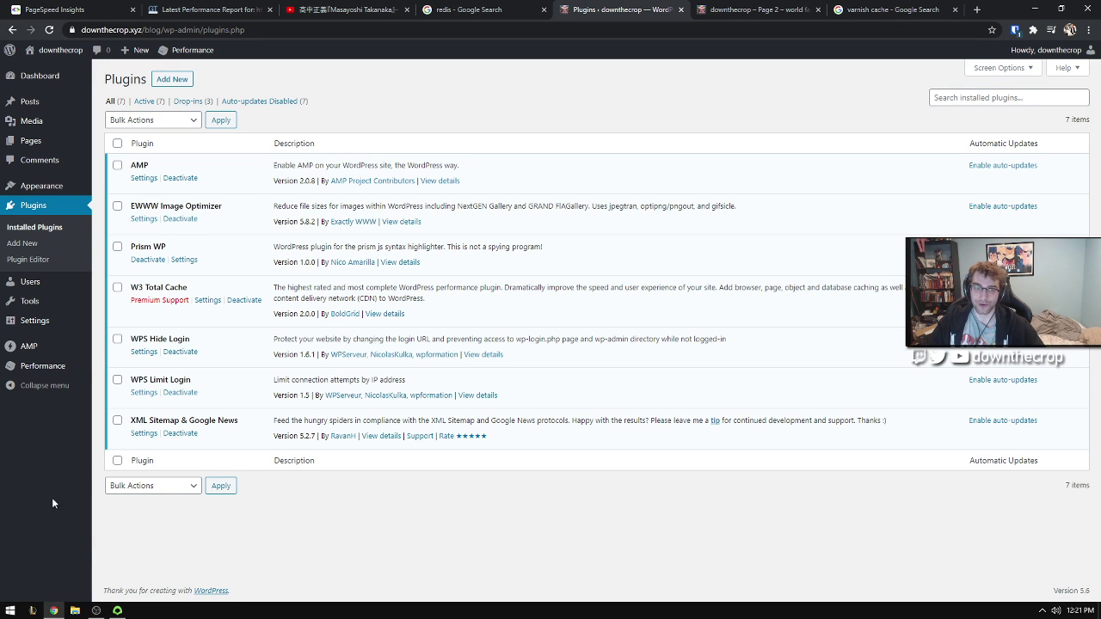
left_click(52, 375)
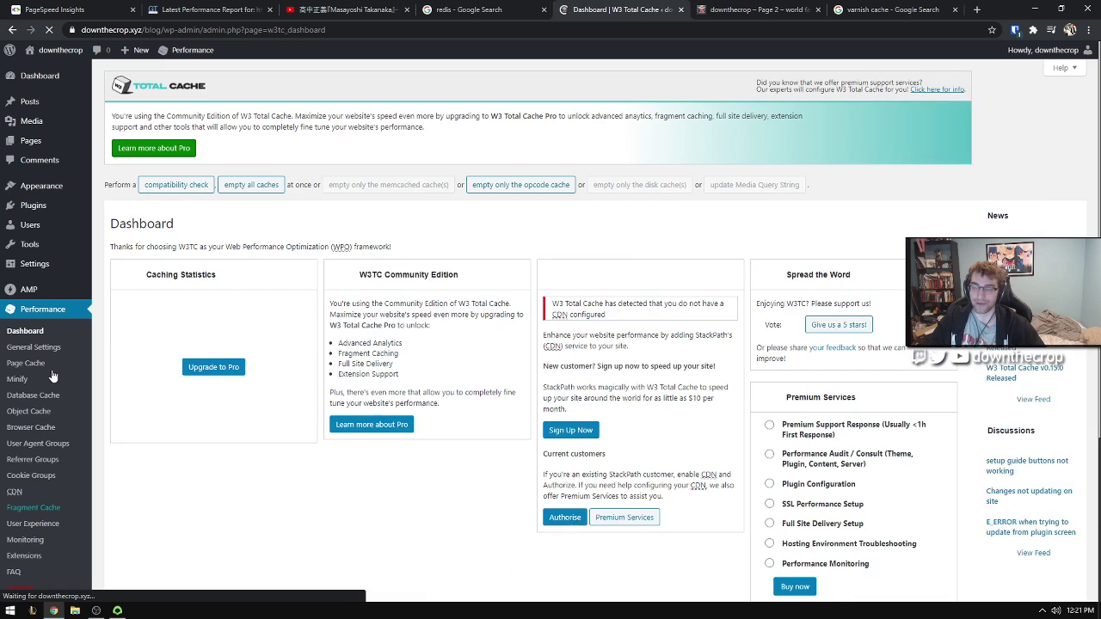
Step: In the VS Code notes, clear the highlight and place the cursor at the end of the REDIS/Cache Building line
left_click(116, 610)
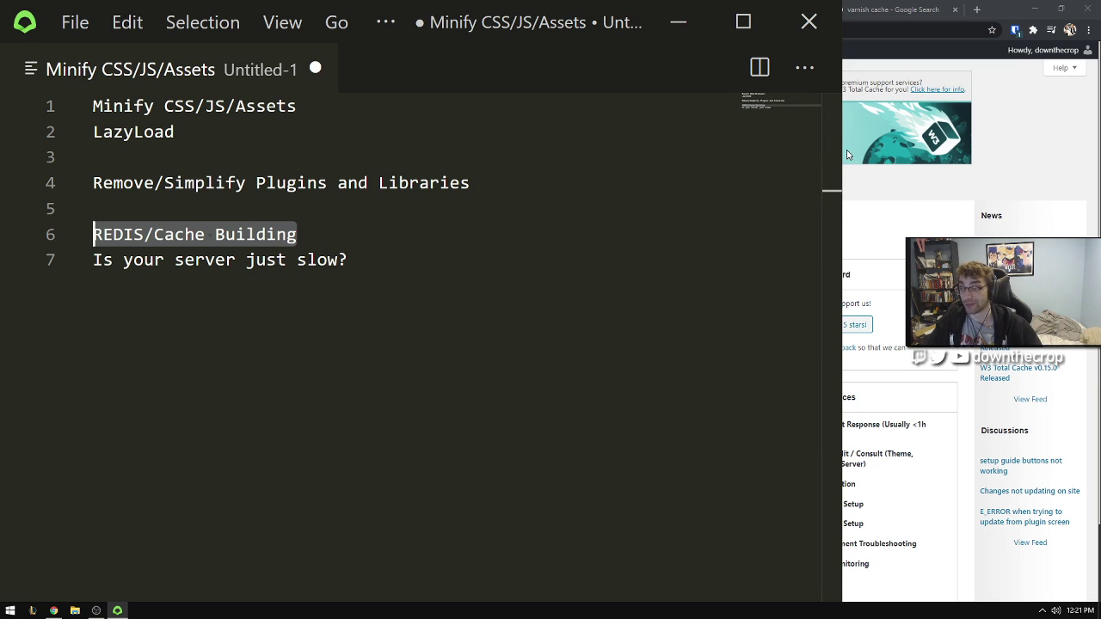
left_click(428, 213)
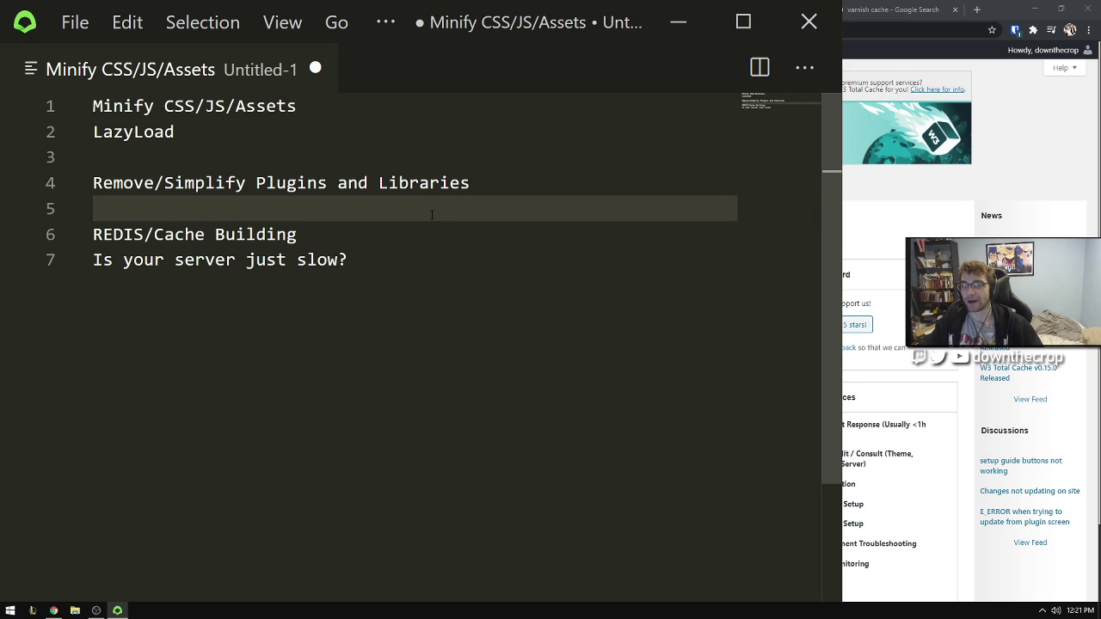
left_click(365, 242)
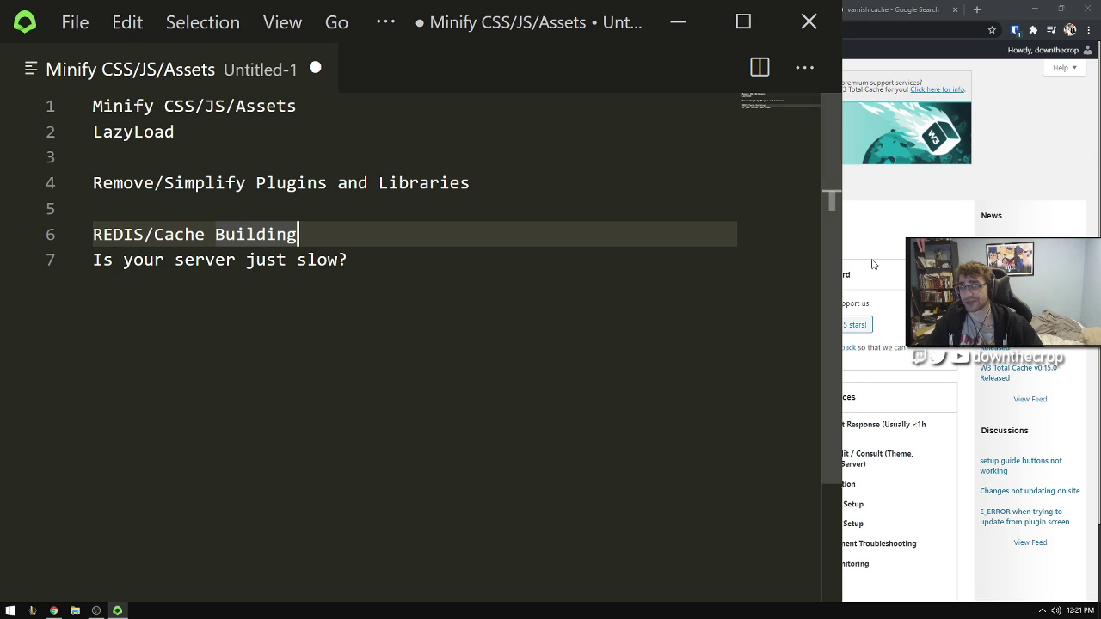
Step: Switch to Chrome and re-test the blog from its GTmetrix performance report
key("alt+Tab")
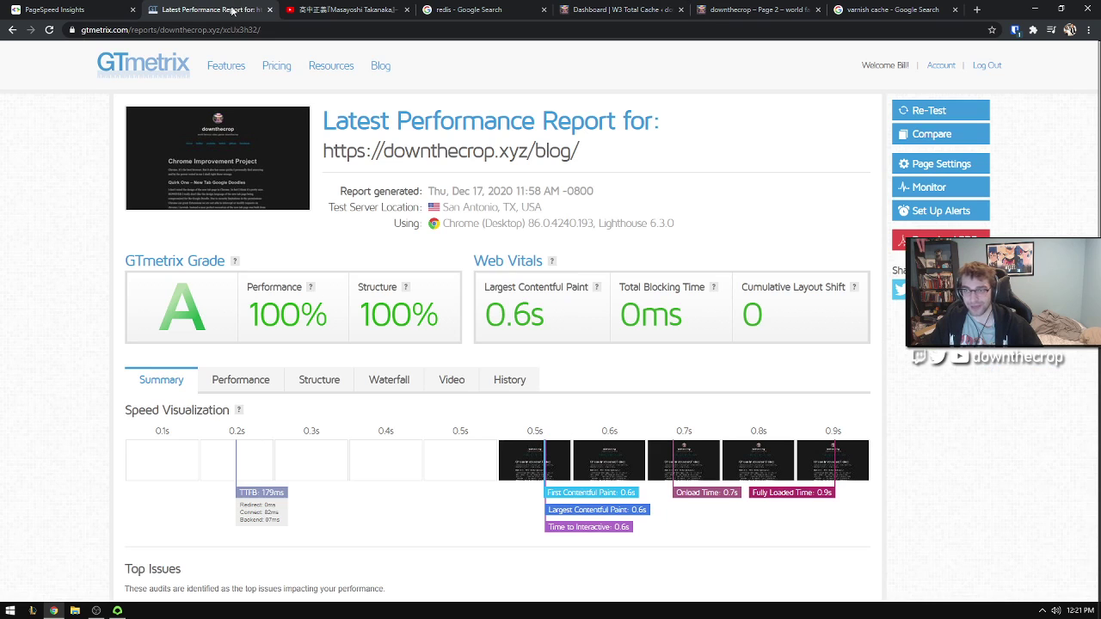
left_click(234, 9)
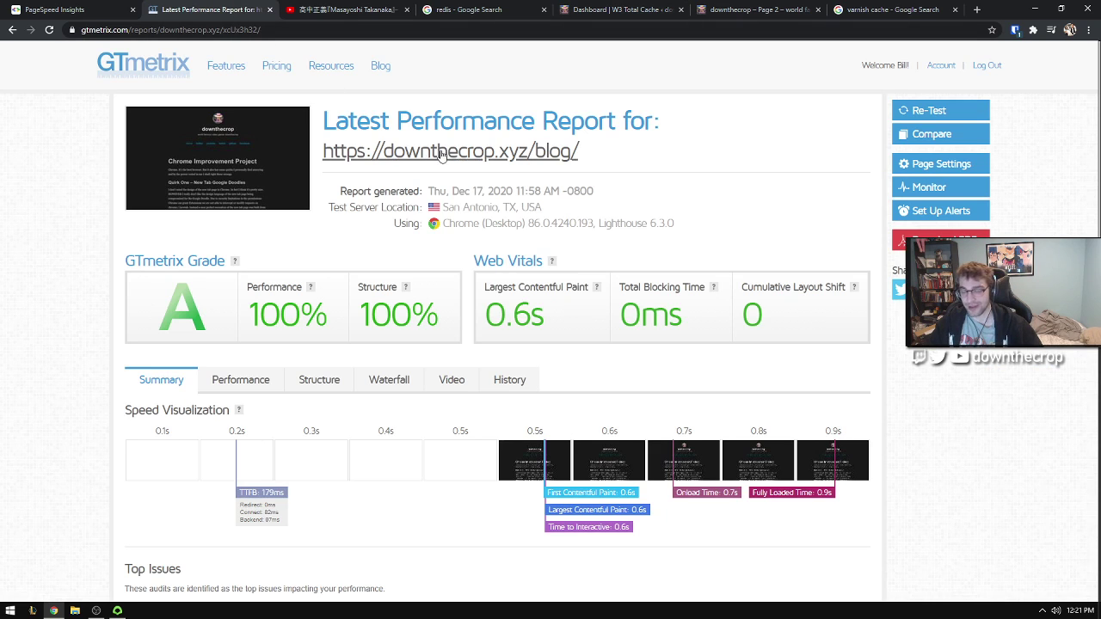
left_click(931, 110)
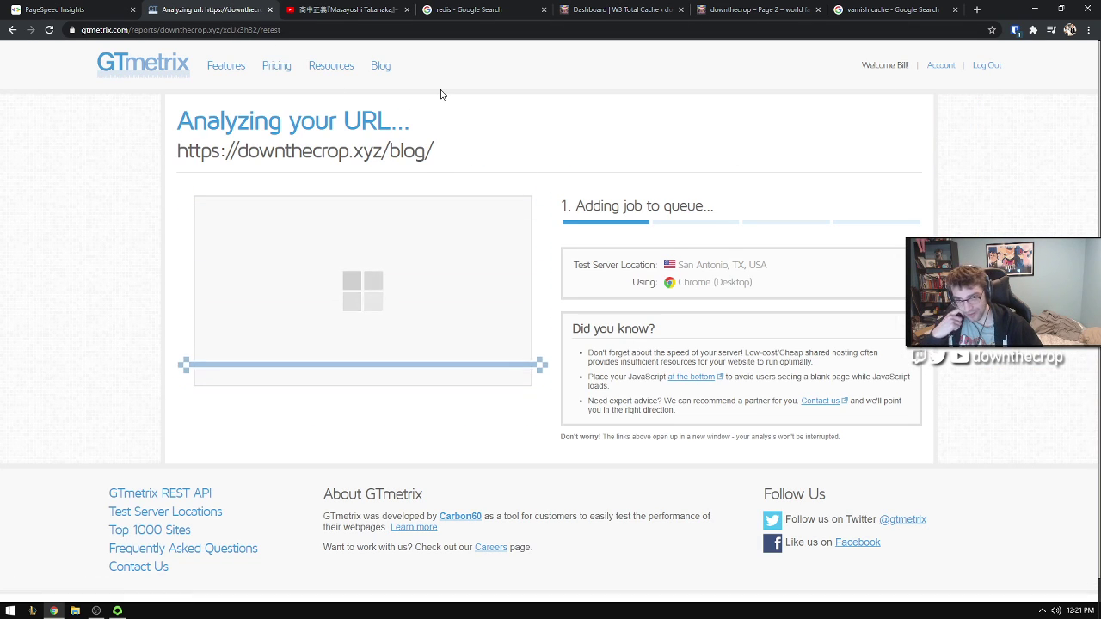
Step: Look at the W3 Total Cache dashboard and the blog's second page during the GTmetrix analysis
left_click(660, 10)
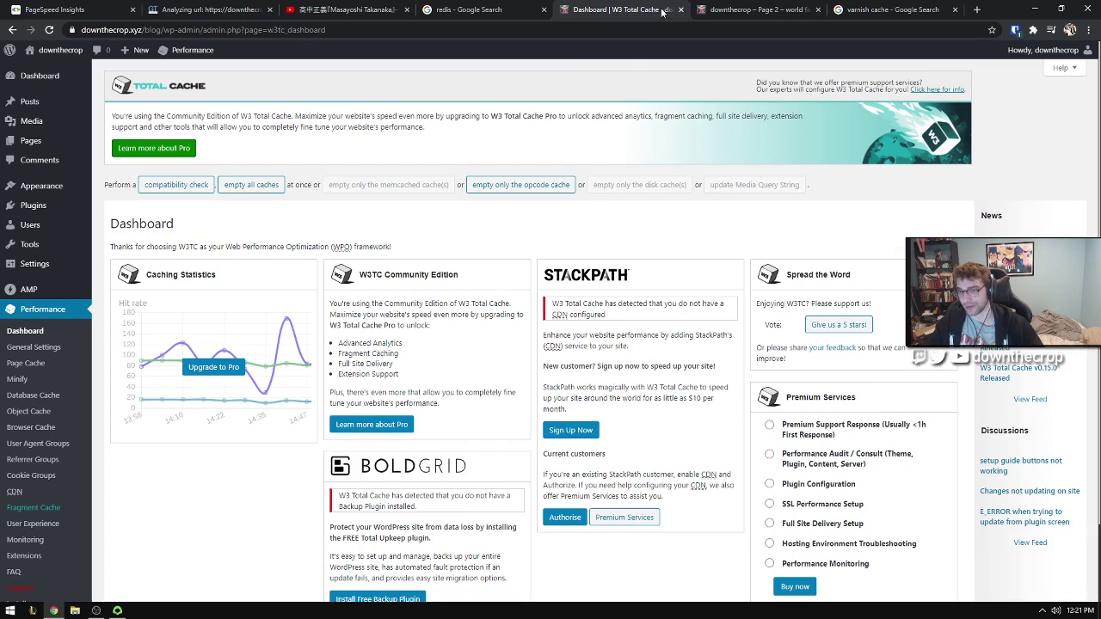
left_click(521, 7)
left_click(753, 9)
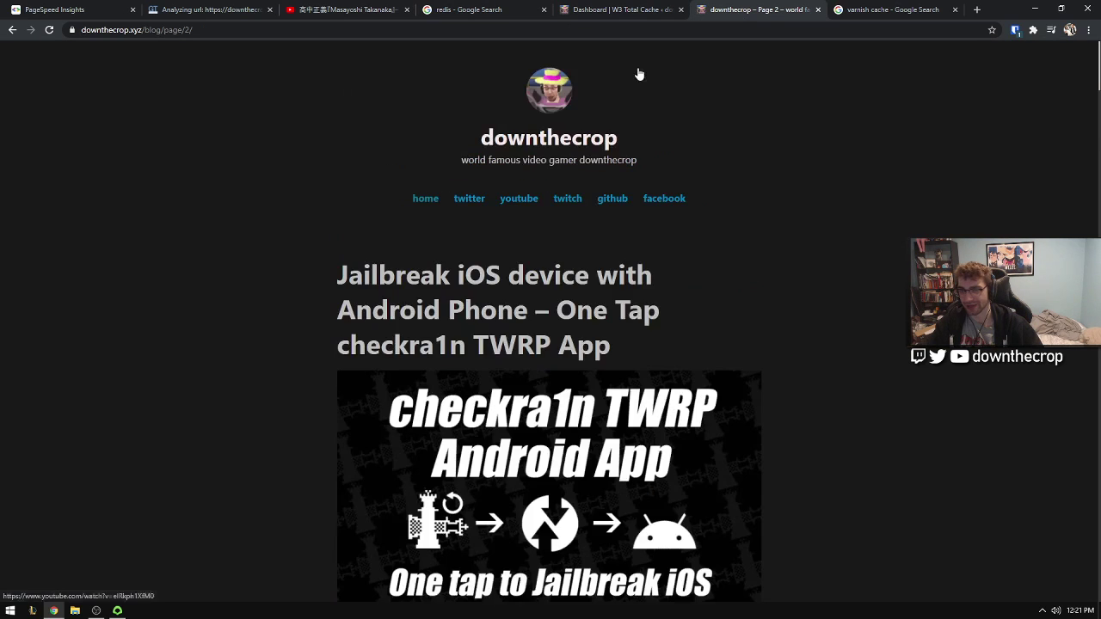
Step: Highlight the Largest Contentful Paint value in the new GTmetrix report, then glance at the VS Code notes and return to Chrome
left_click(255, 9)
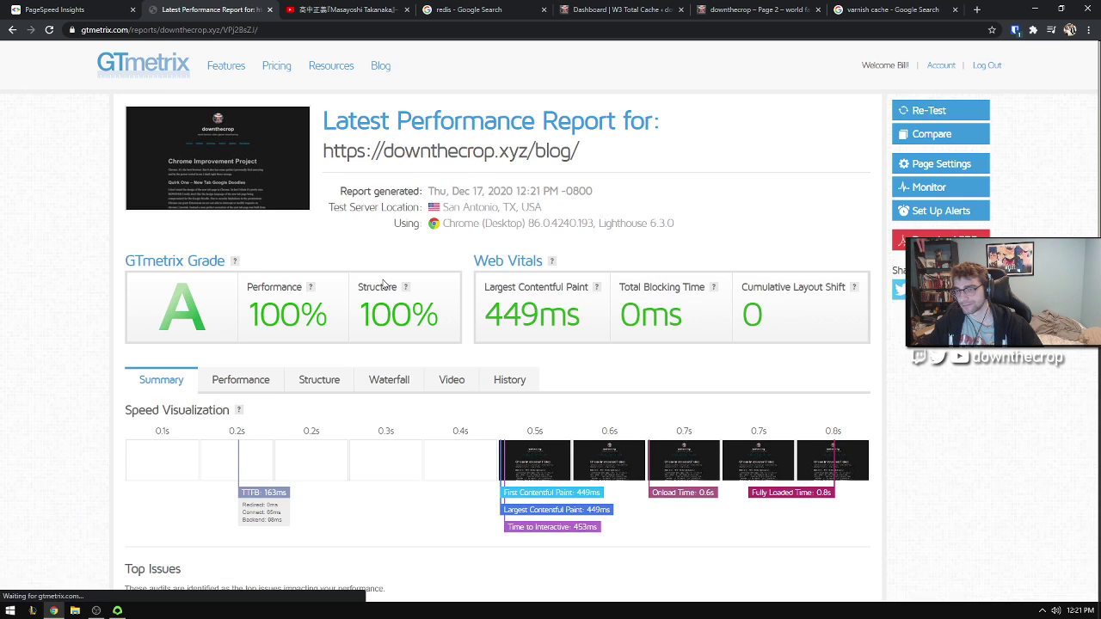
left_click_drag(505, 313, 551, 311)
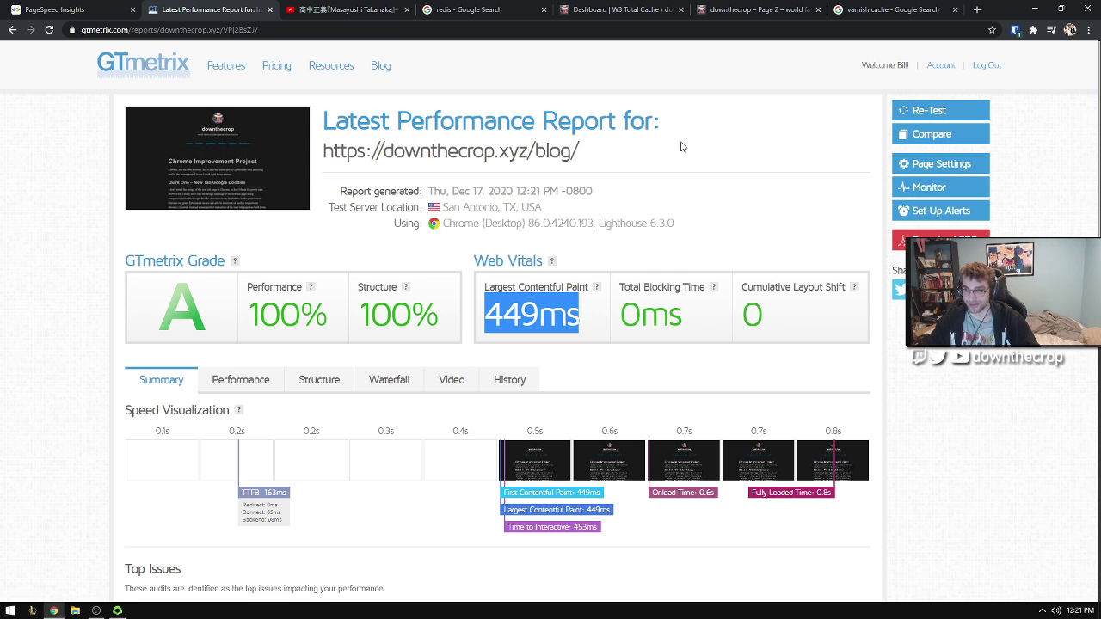
left_click(117, 611)
left_click(53, 611)
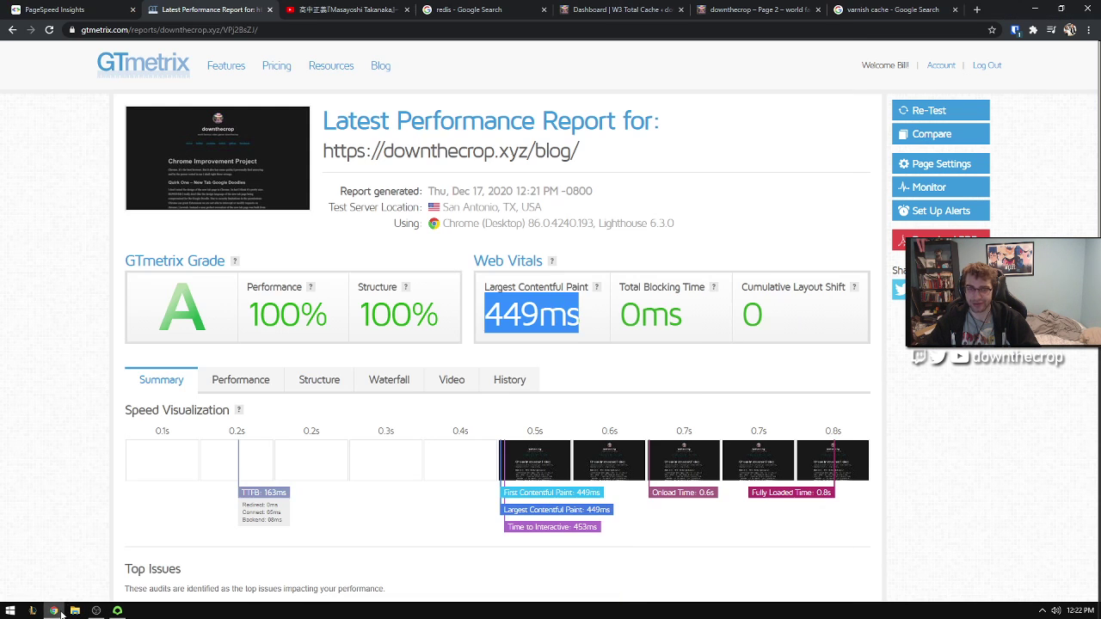
Step: Empty all caches in W3 Total Cache and re-test the blog from its GTmetrix performance report
left_click(594, 11)
left_click(253, 186)
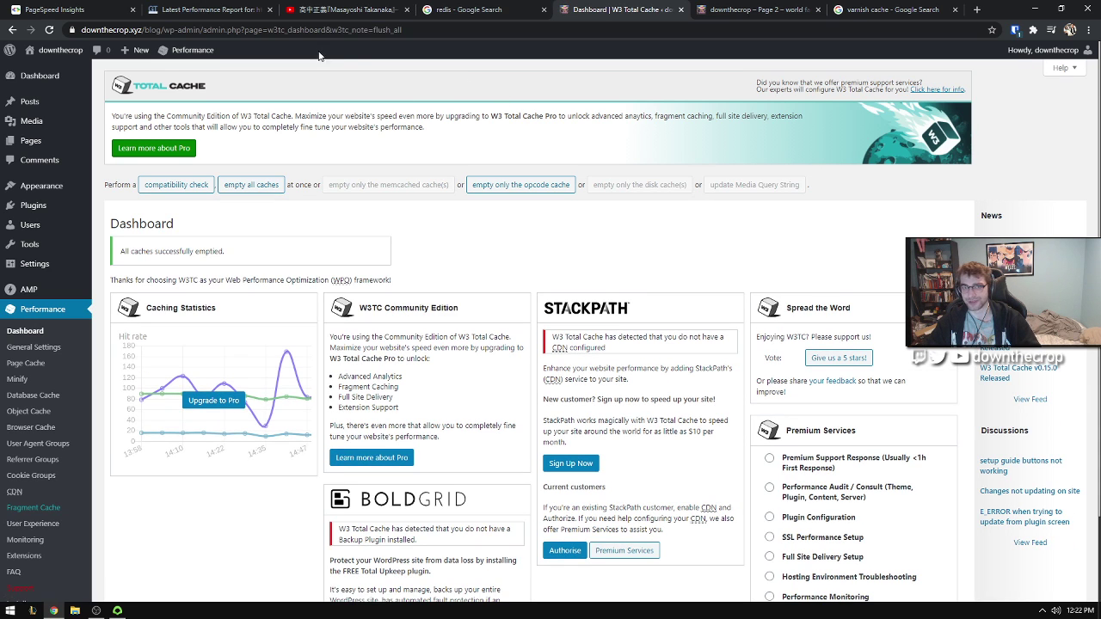
left_click(344, 10)
left_click(206, 9)
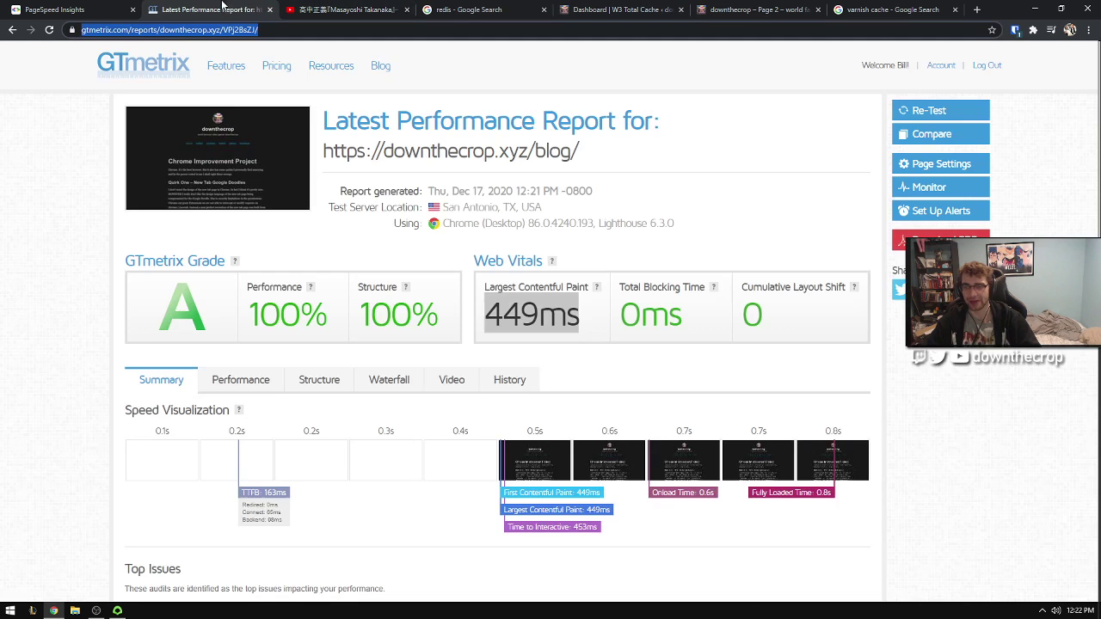
left_click(929, 111)
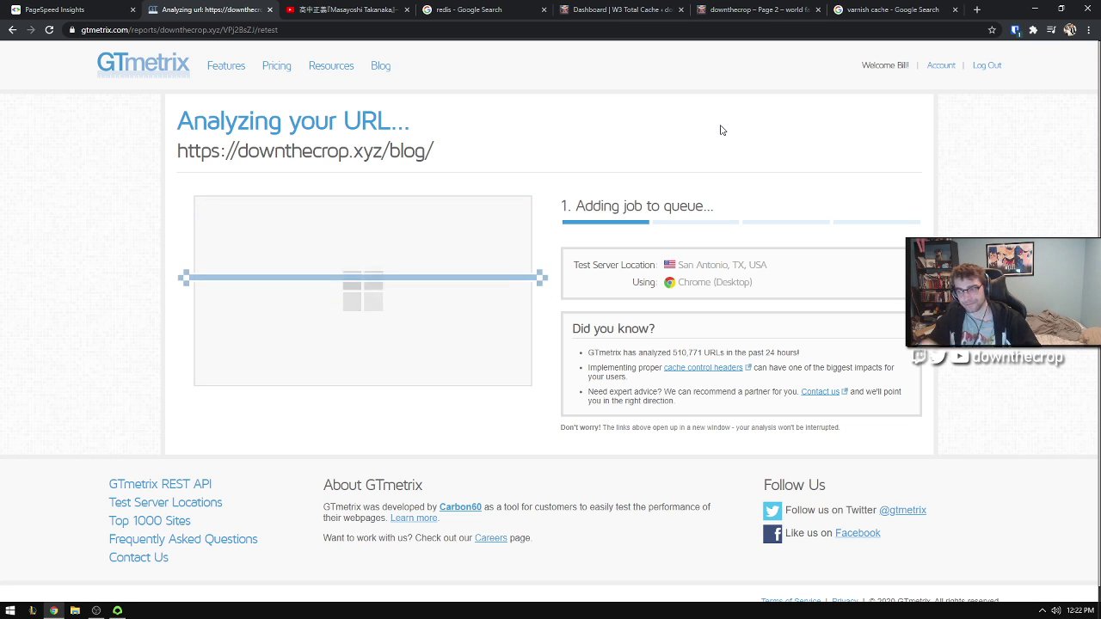
Step: Go to the PageSpeed Insights report and highlight the blog's discovered AMP URL
left_click(78, 10)
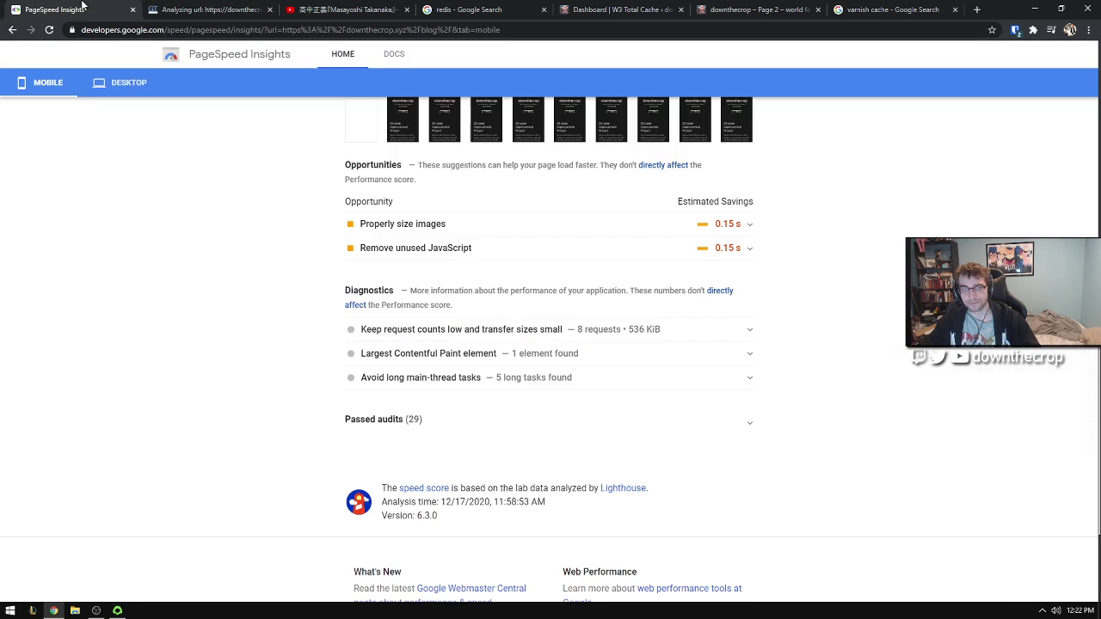
scroll(164, 173, "up", 15)
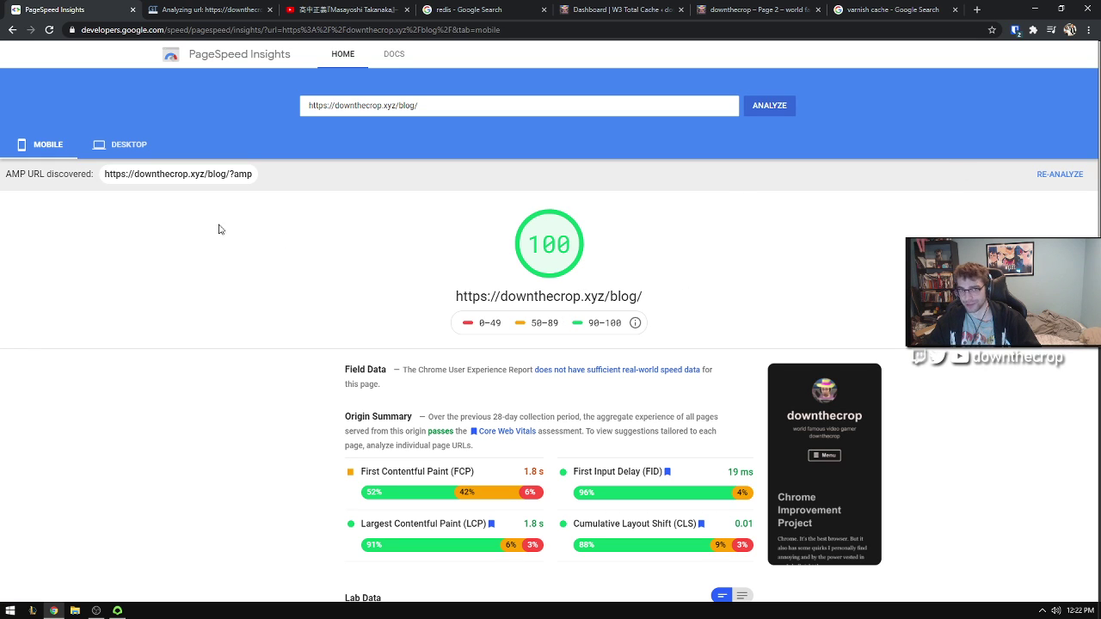
left_click_drag(319, 182, 102, 170)
left_click(98, 171)
triple_click(101, 170)
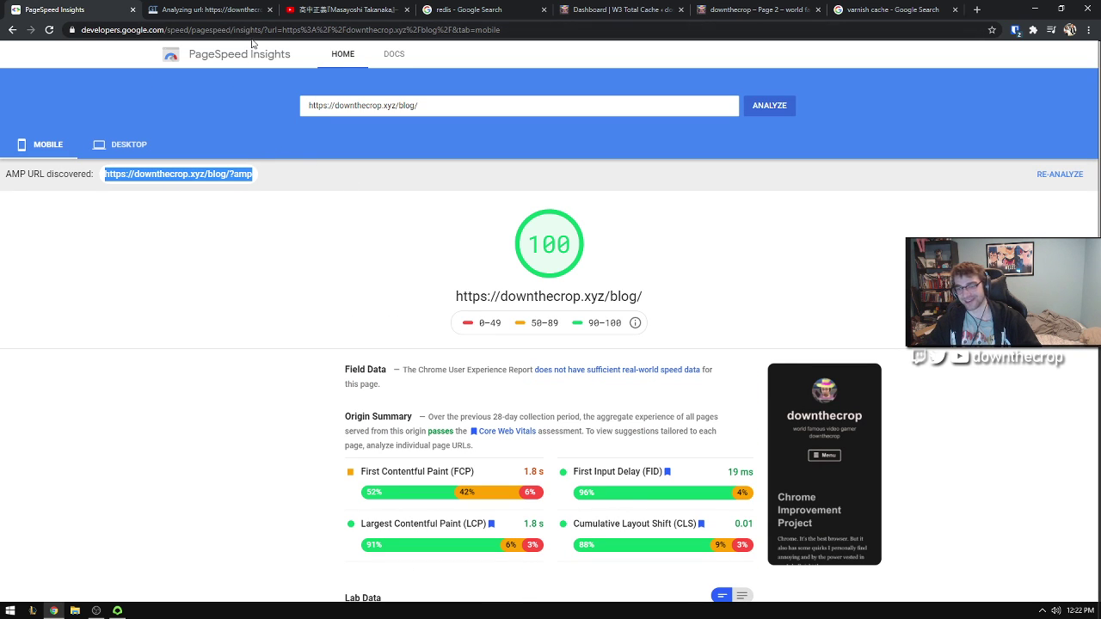
Step: Highlight the decimal digit of Largest Contentful Paint in the new GTmetrix report, then open the GTmetrix dashboard
left_click(222, 15)
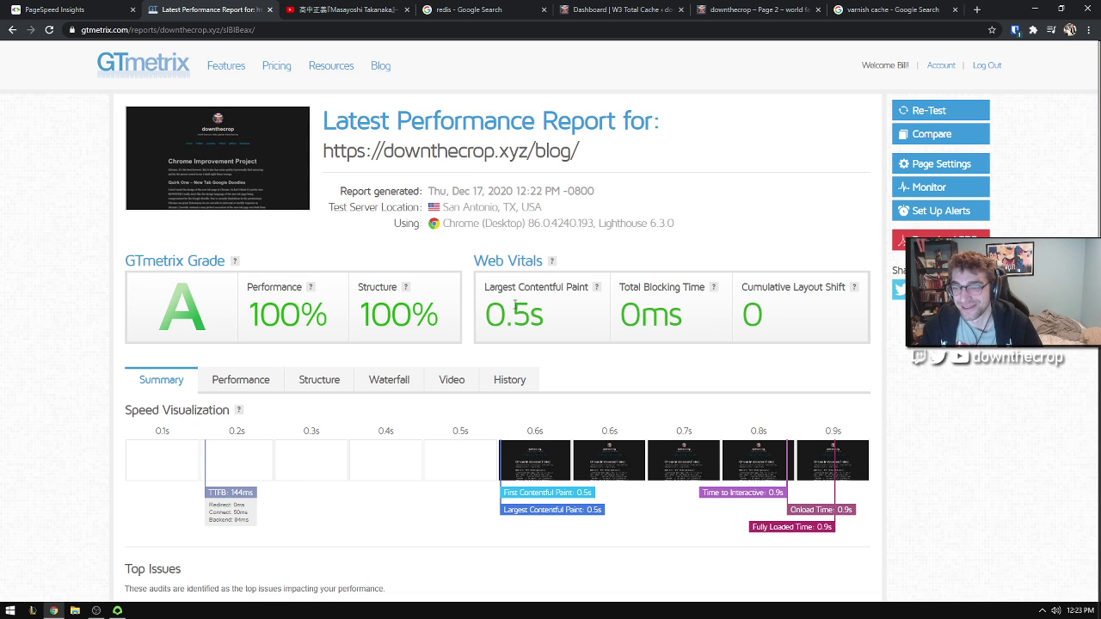
left_click_drag(514, 307, 523, 307)
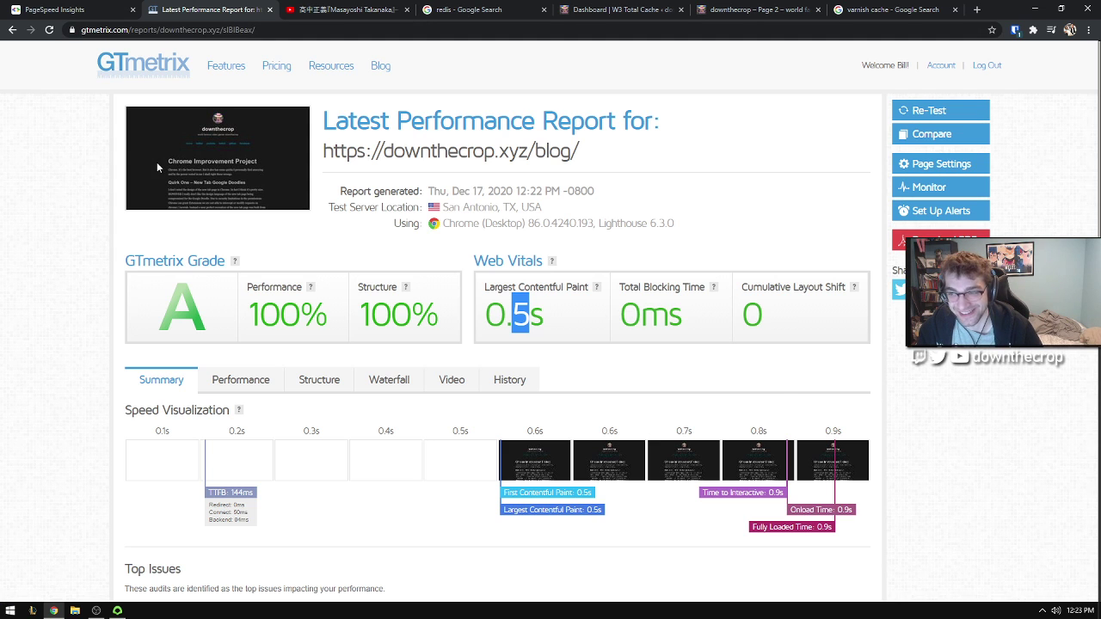
scroll(157, 162, "down", 2)
scroll(157, 178, "up", 2)
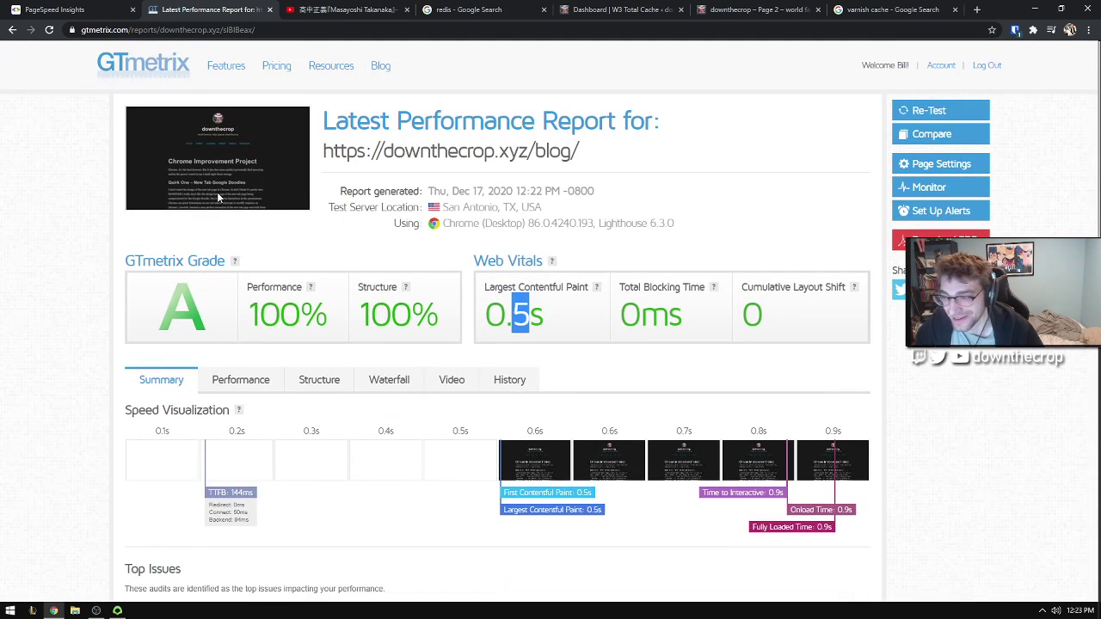
left_click(160, 69)
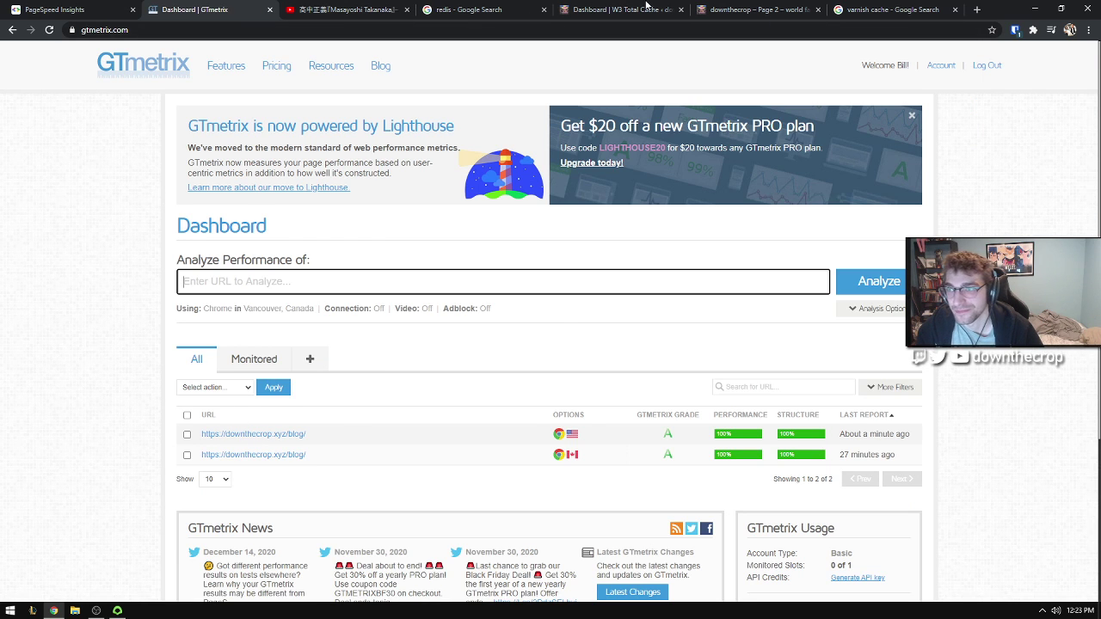
Step: Look over the Redis description in the Google results, highlight the search term, and glance at the VS Code notes before returning to Chrome
left_click(504, 8)
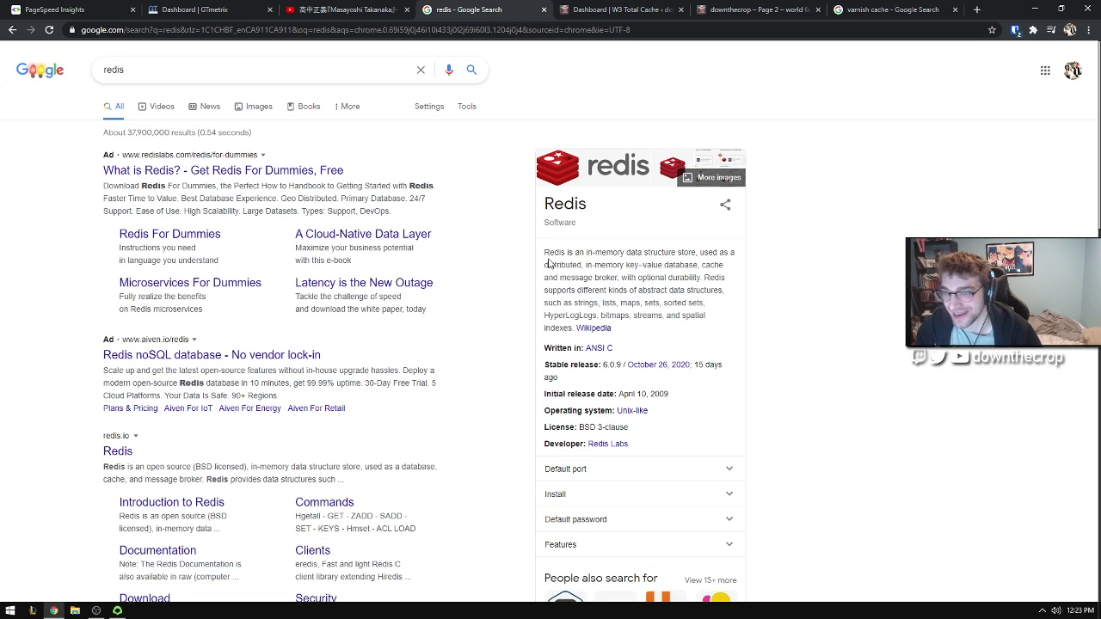
double_click(553, 252)
left_click(674, 266)
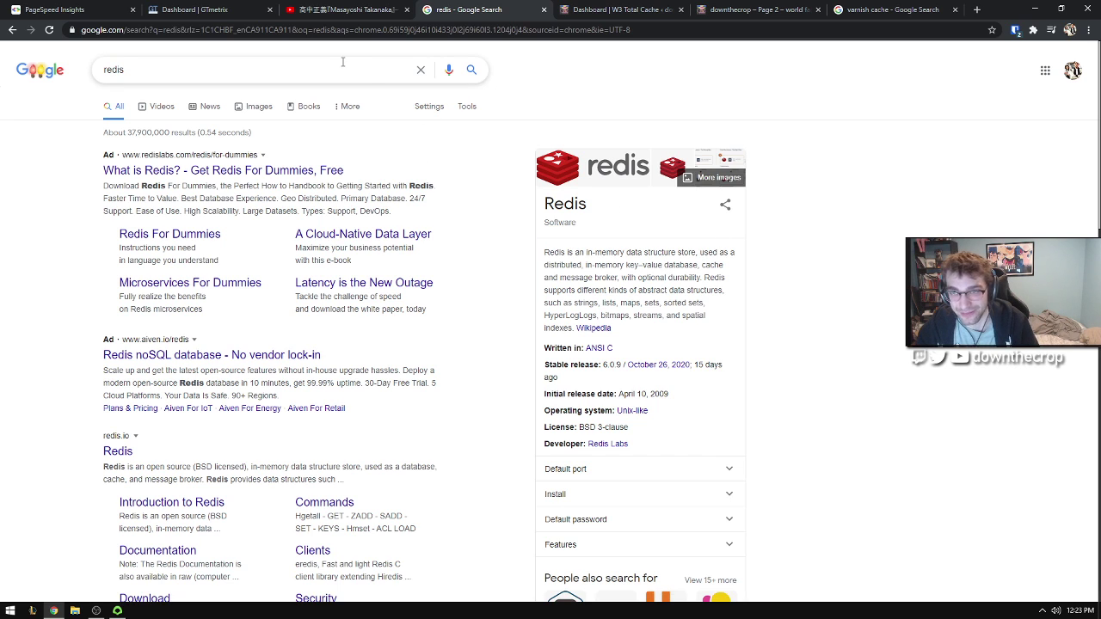
triple_click(174, 66)
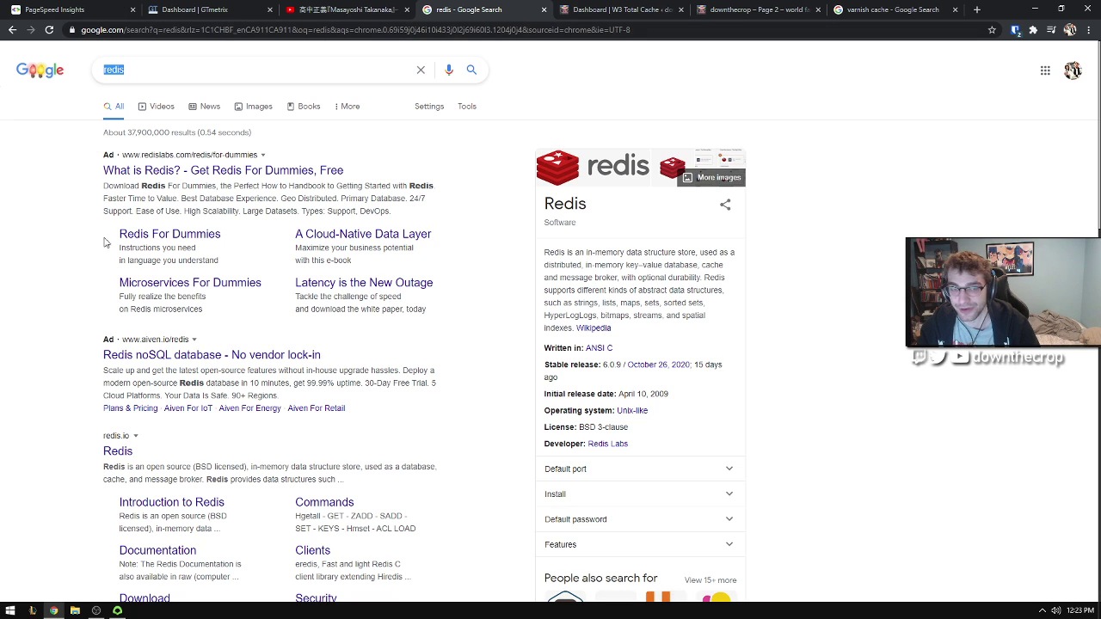
left_click(127, 609)
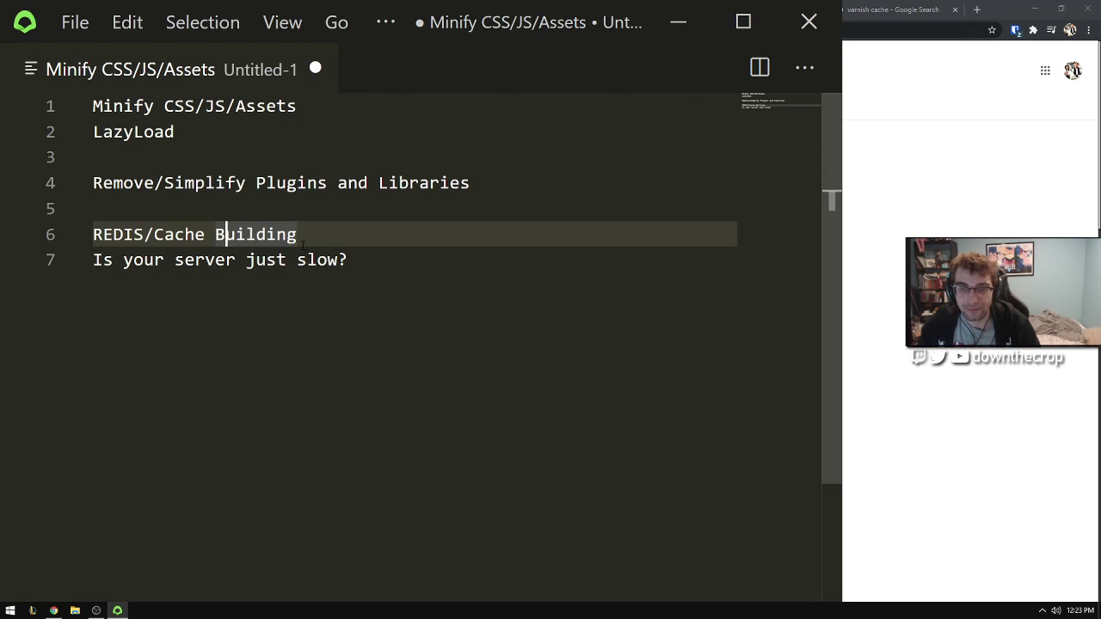
key("alt+Tab")
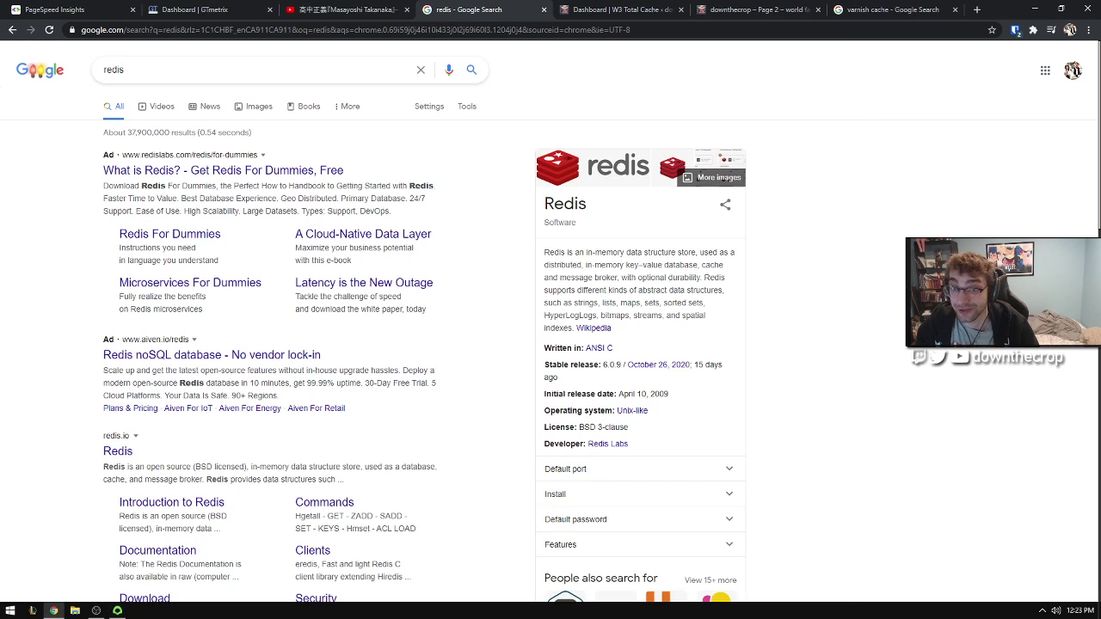
Step: Look at the GTmetrix dashboard's report list and the lab data in the PageSpeed Insights report
left_click(185, 10)
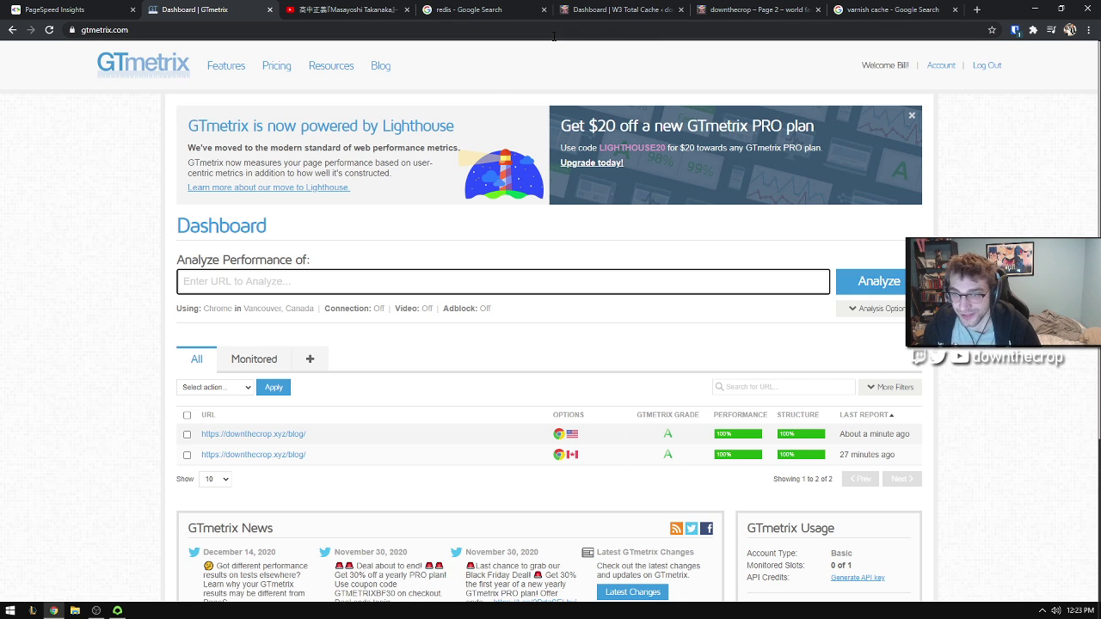
scroll(447, 421, "down", 1)
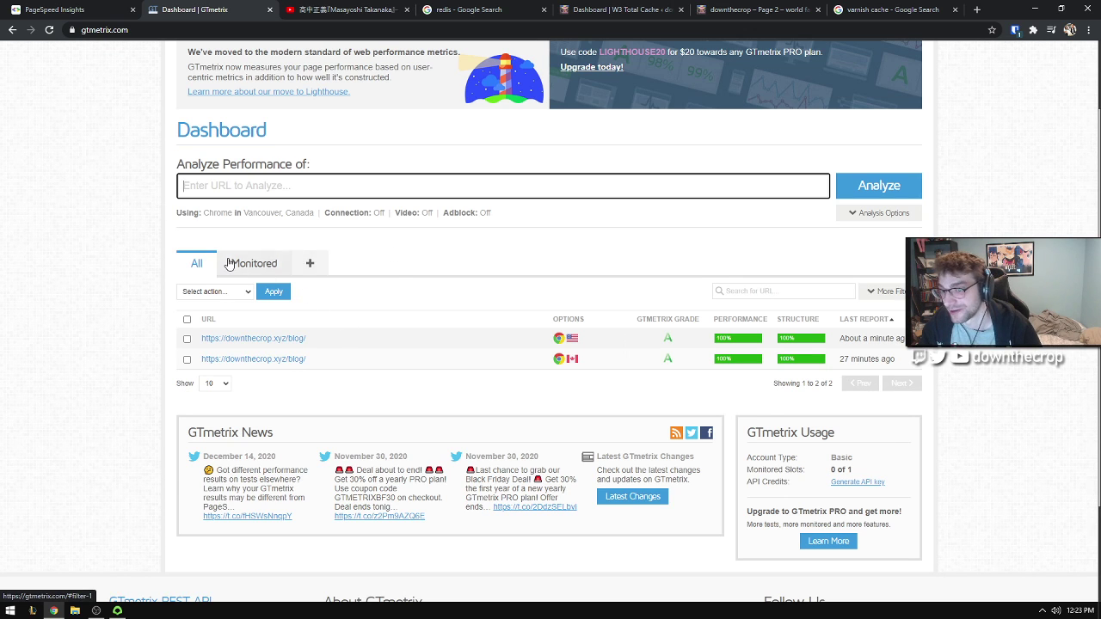
scroll(225, 260, "up", 1)
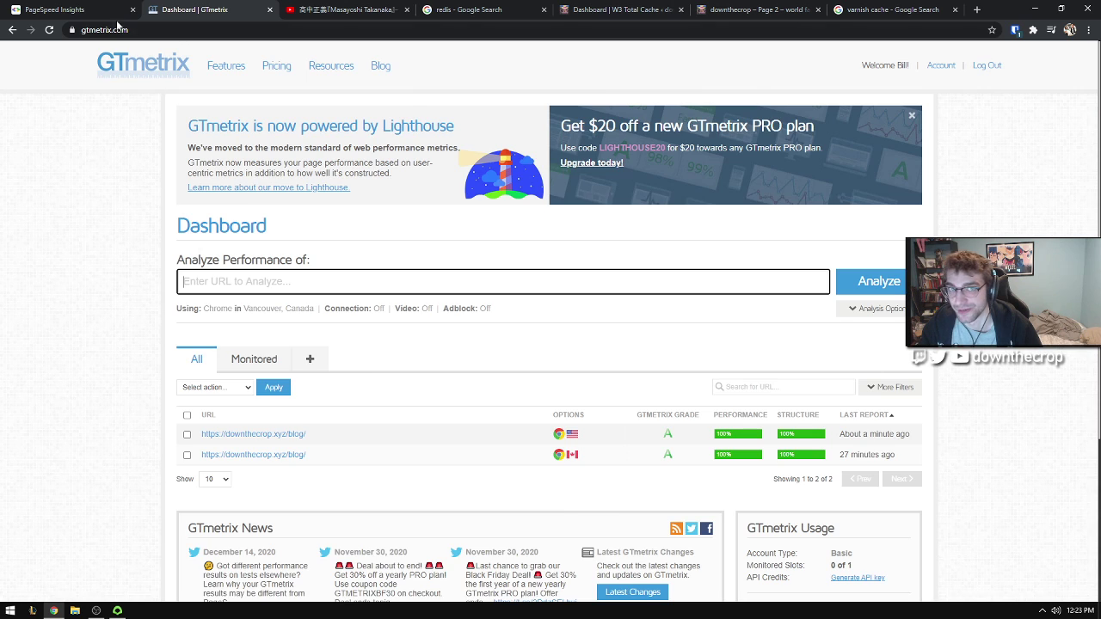
left_click(98, 9)
scroll(137, 309, "down", 4)
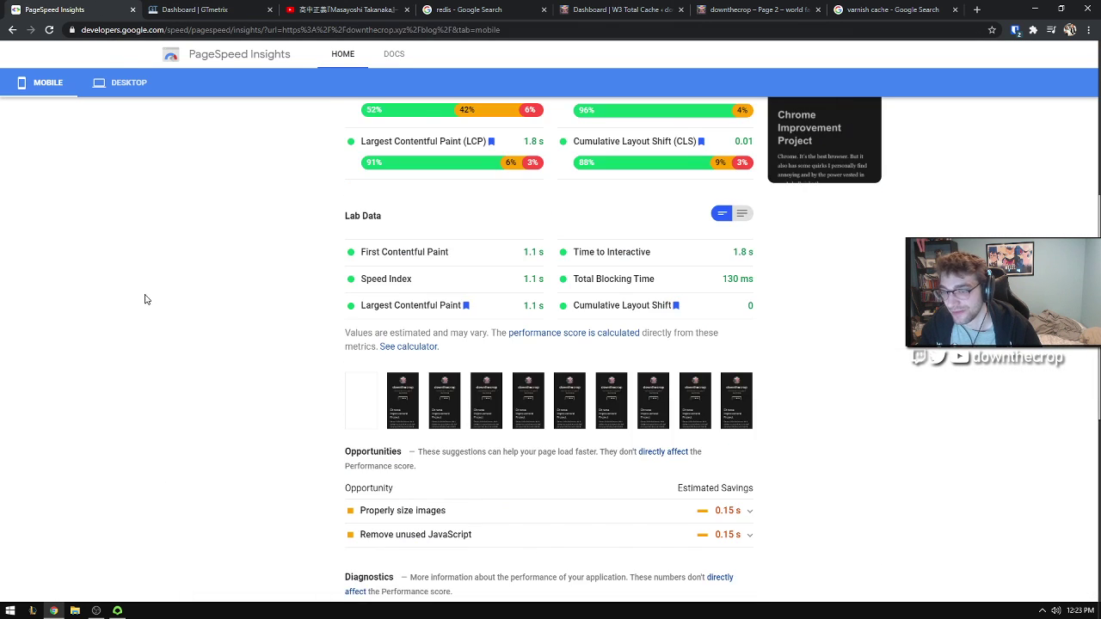
scroll(145, 297, "up", 1)
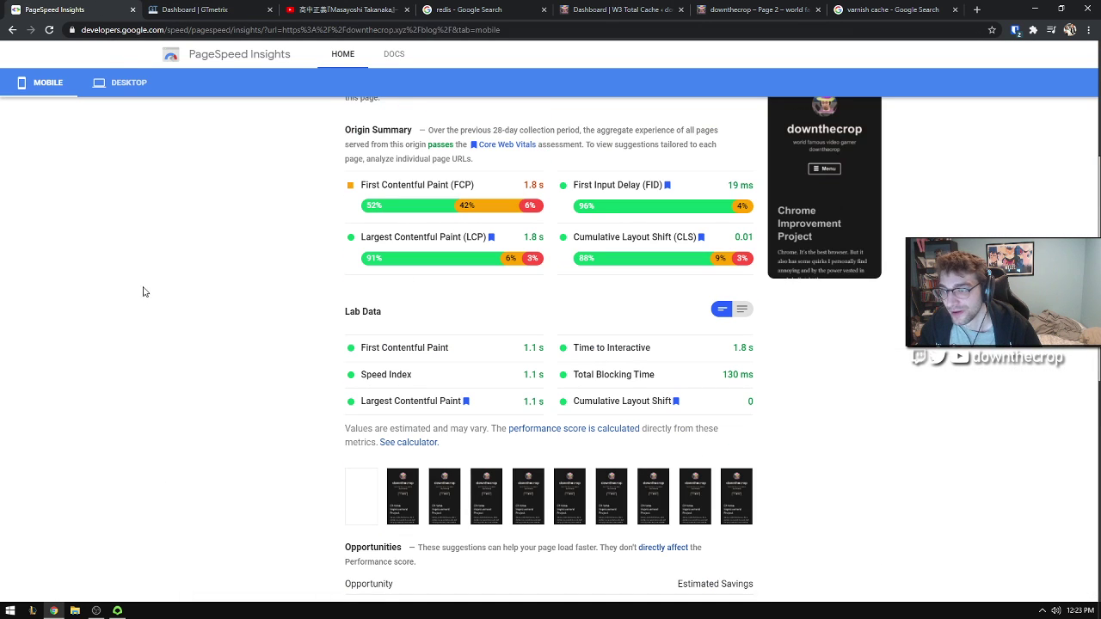
Step: Open the blog's most recent US report from the GTmetrix dashboard and display its waterfall chart
left_click(197, 9)
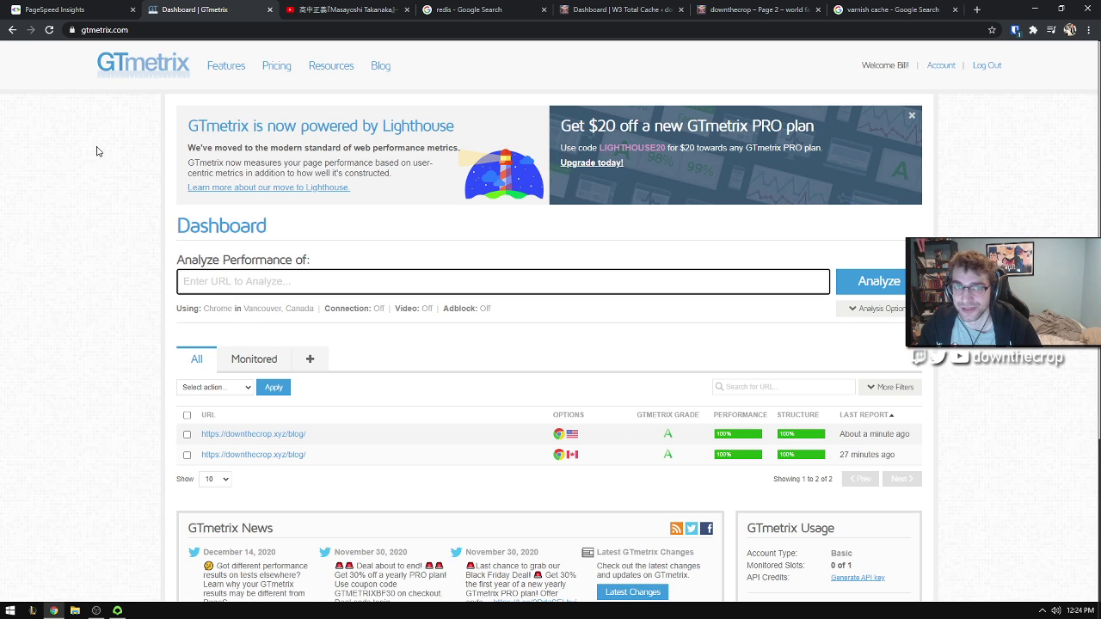
scroll(265, 233, "down", 1)
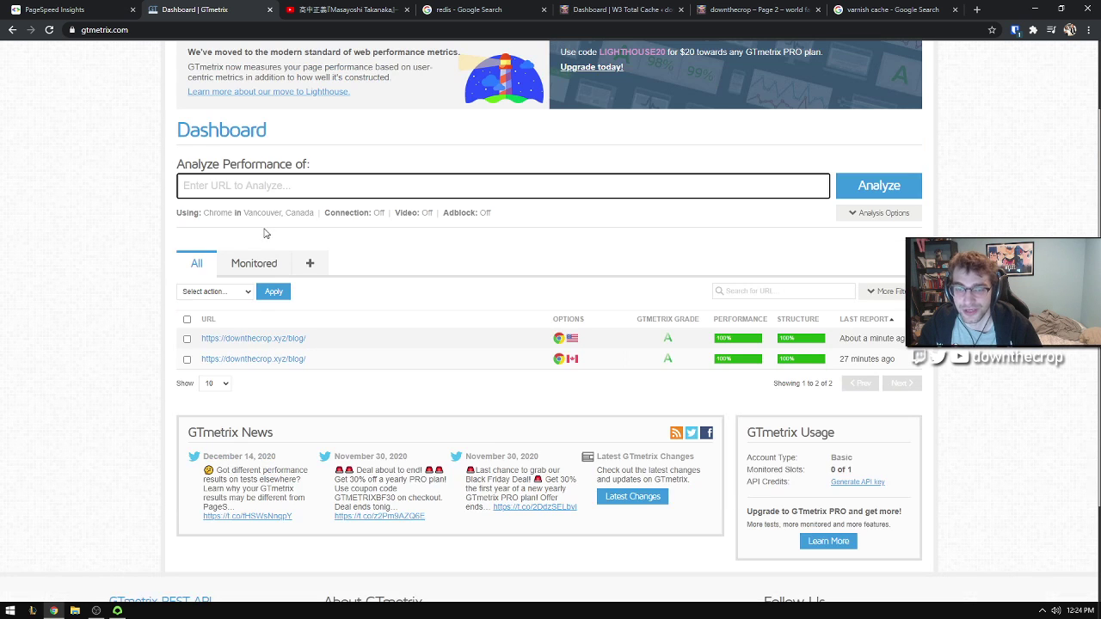
left_click(277, 338)
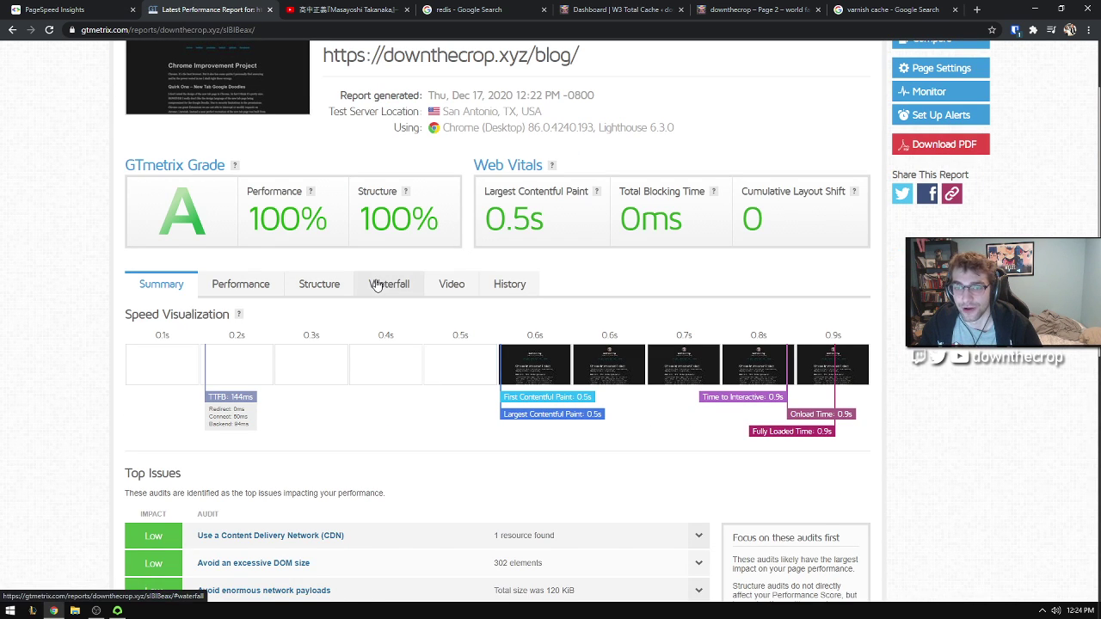
left_click(376, 285)
scroll(376, 289, "down", 1)
Step: Examine the request timings in the waterfall chart, including the phase breakdown of the blog/ request, alongside the report's scores
mouse_move(487, 333)
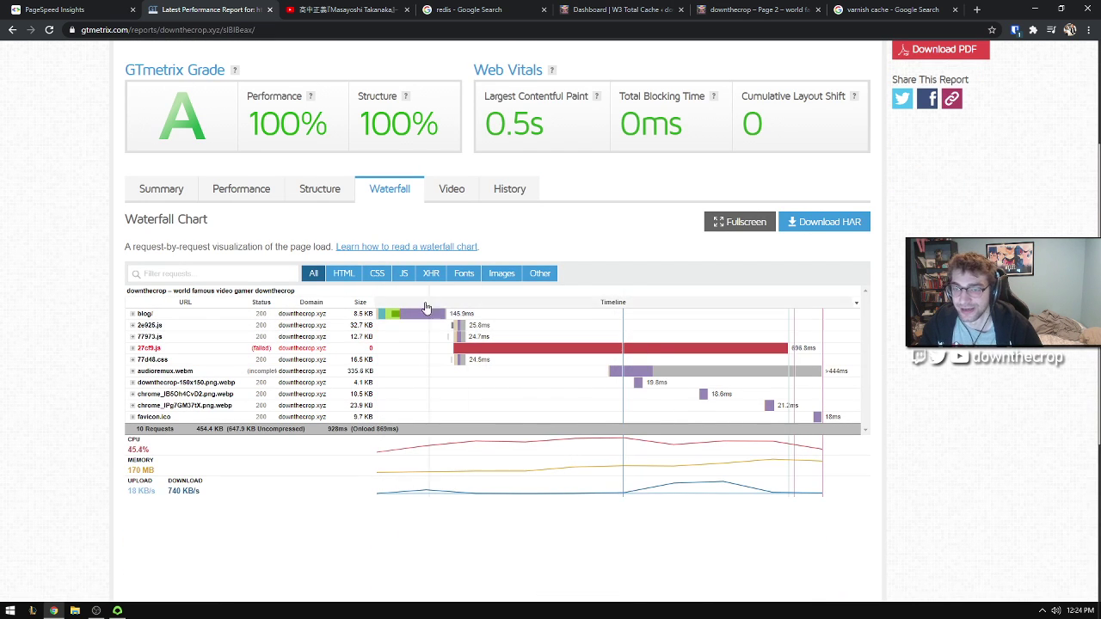
mouse_move(411, 319)
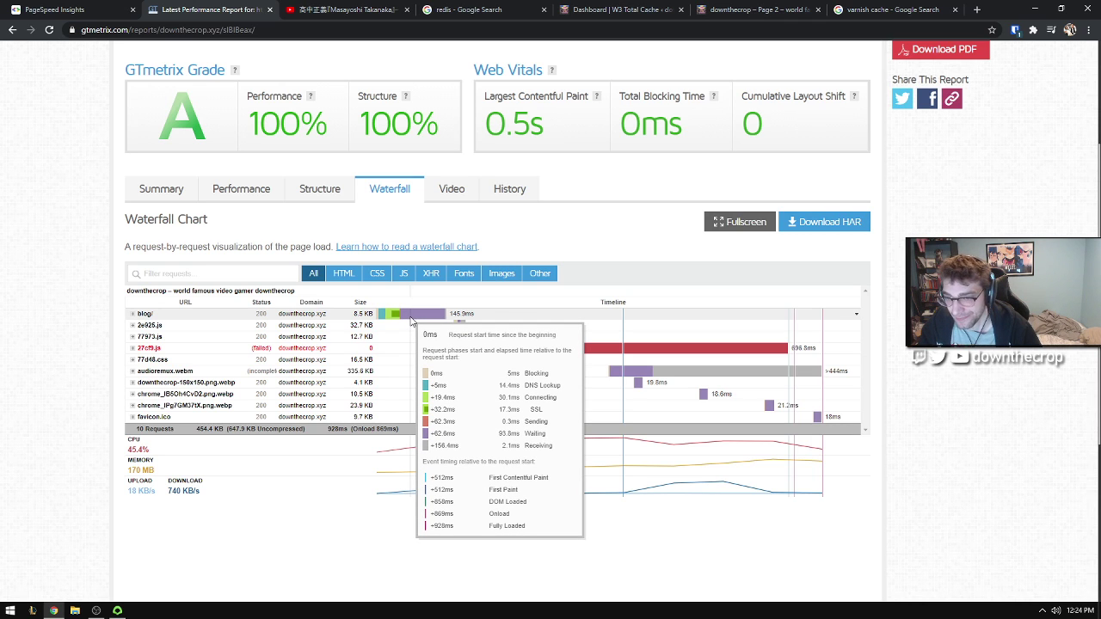
mouse_move(624, 371)
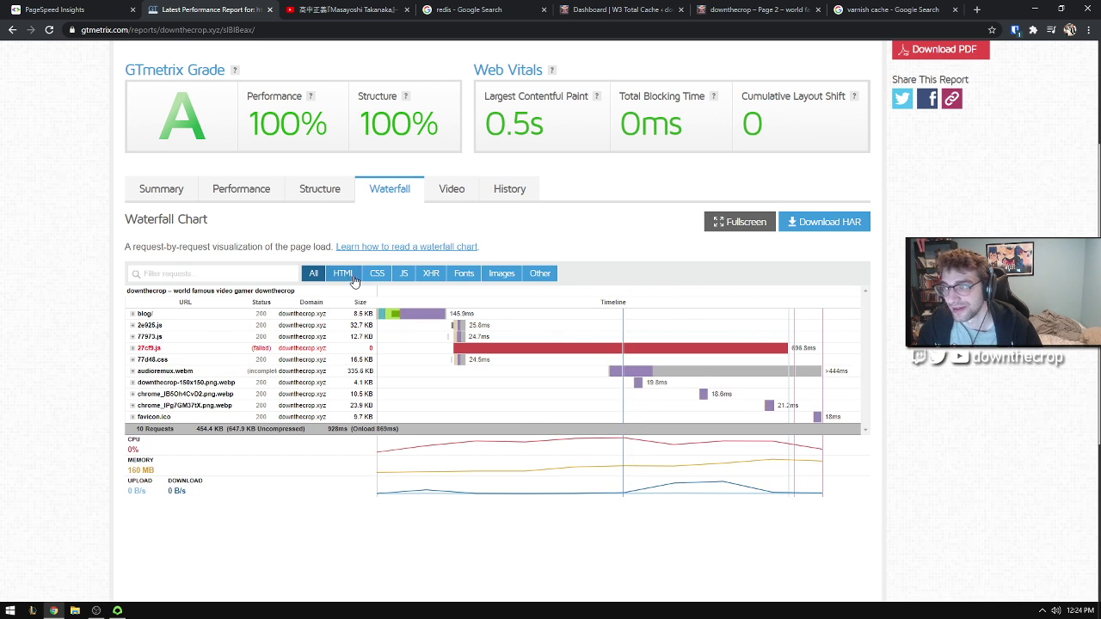
scroll(372, 273, "up", 2)
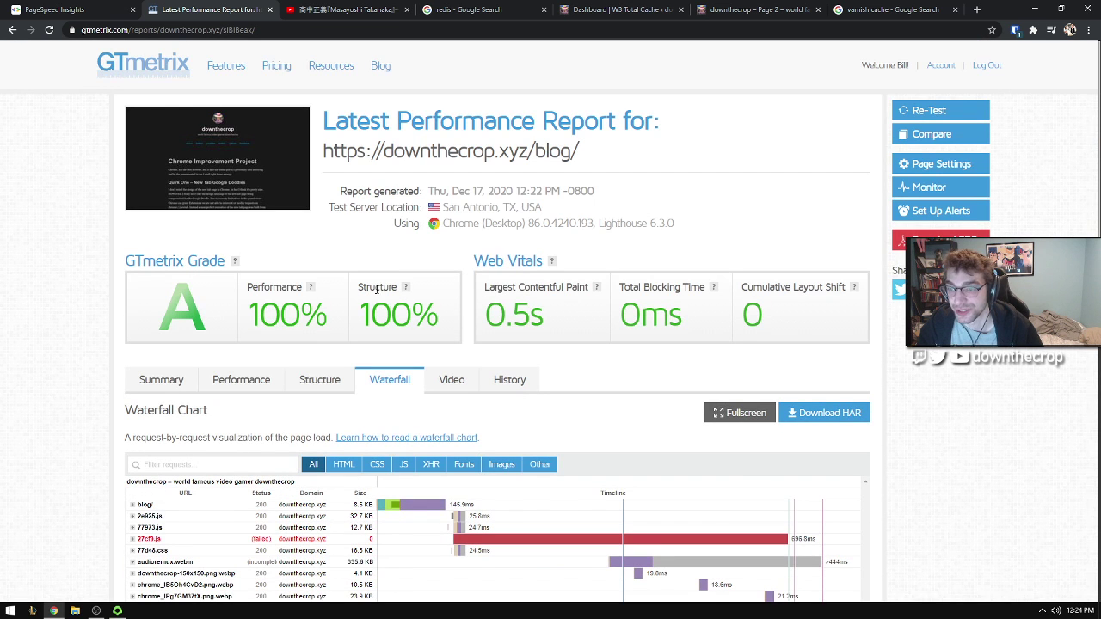
scroll(387, 303, "down", 3)
scroll(373, 331, "up", 3)
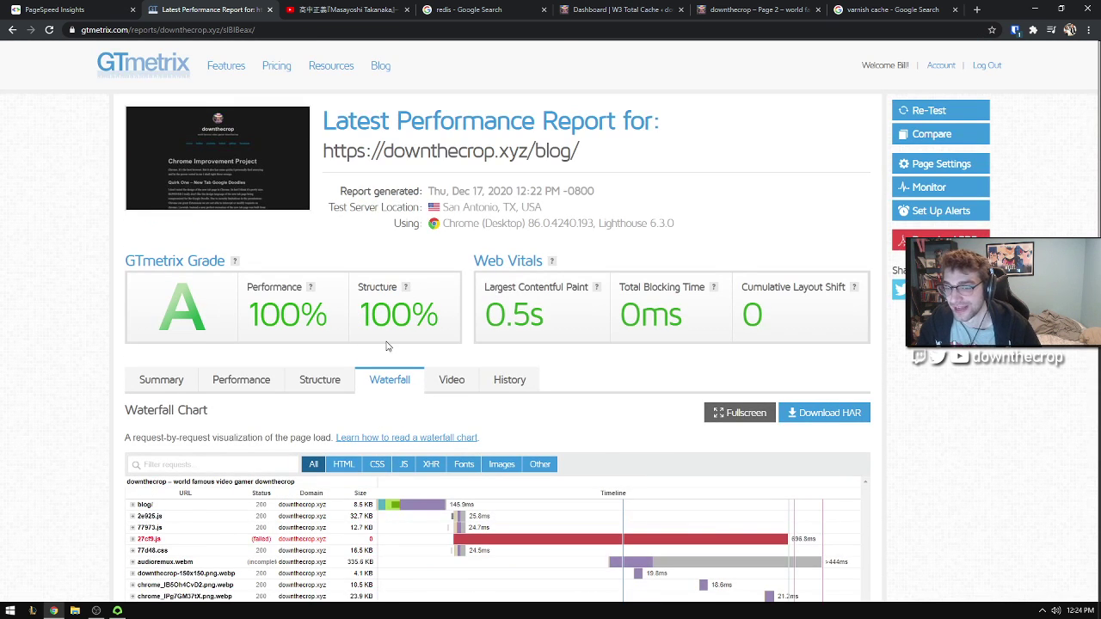
scroll(387, 346, "down", 1)
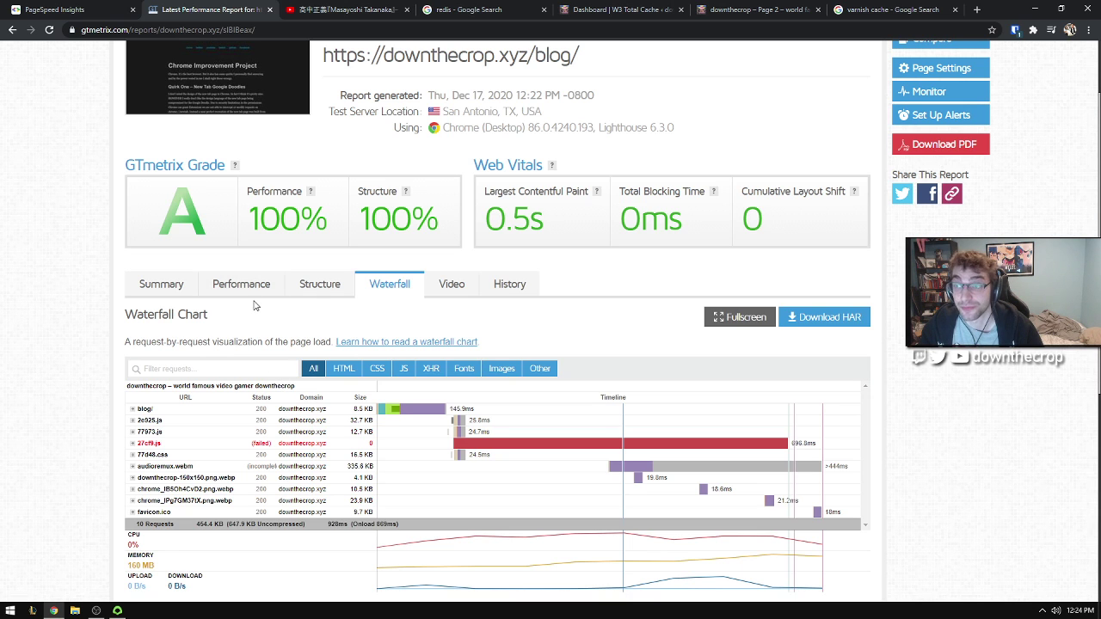
scroll(365, 263, "up", 1)
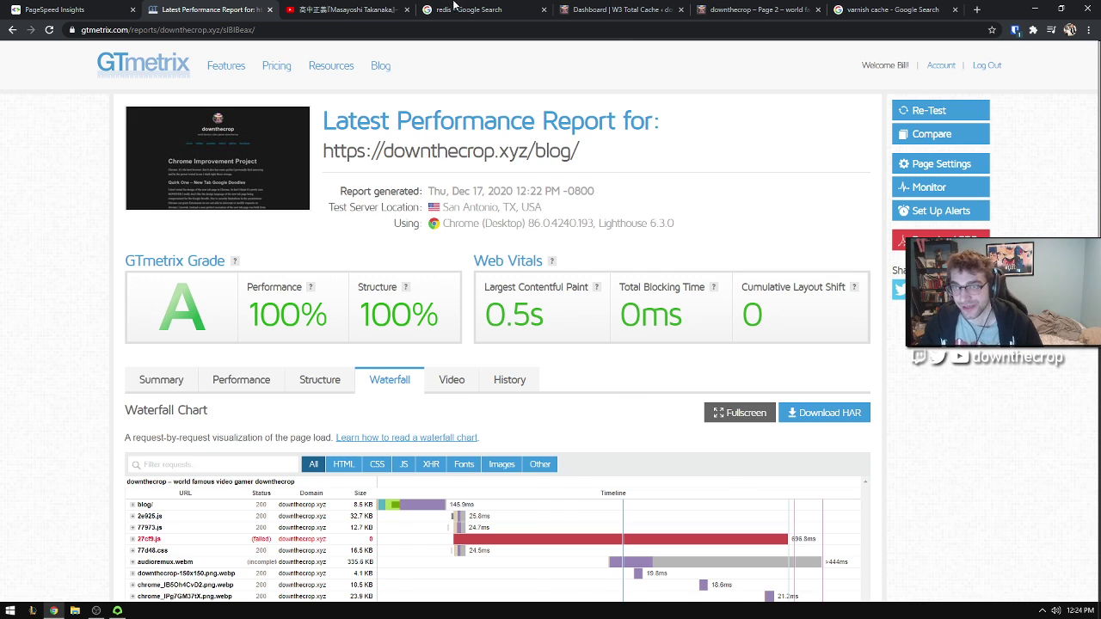
Step: Replace the Redis results page with a Google search for "google cloud"
left_click(453, 6)
left_click(467, 31)
type("go")
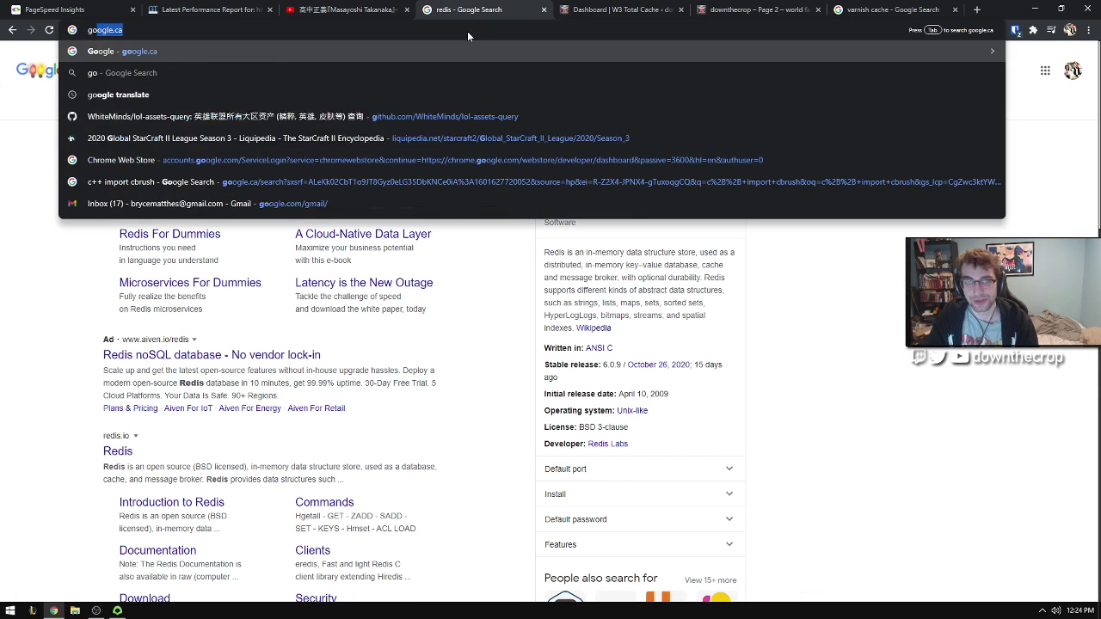
type("ogle cloud")
key("Return")
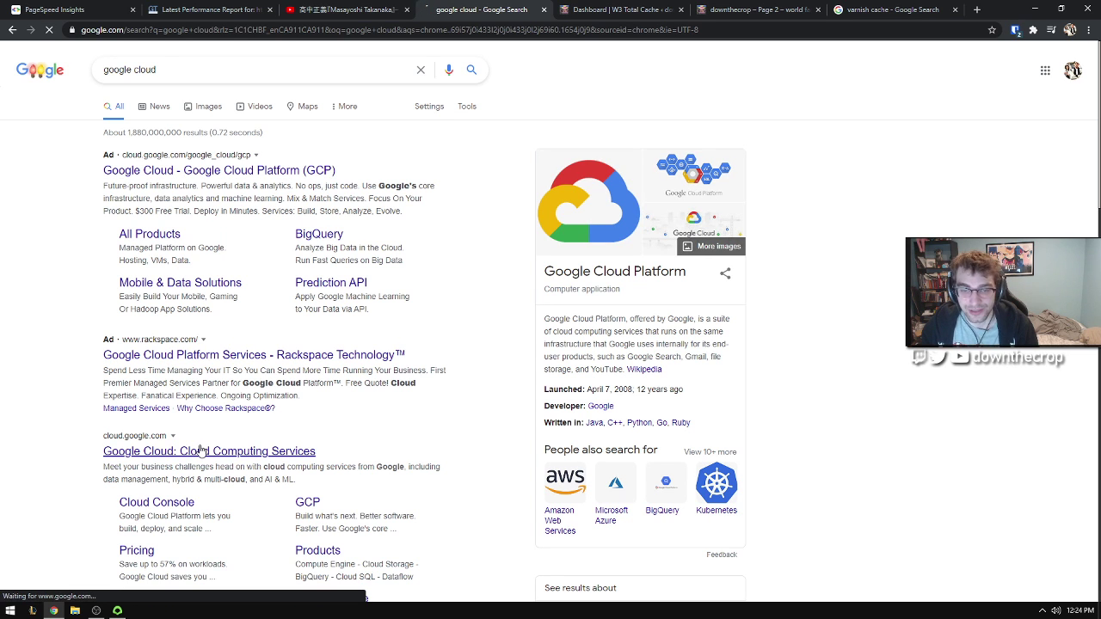
Step: Open the Google Cloud site, go to its console, and display the project's Compute Engine VM instances
left_click(234, 454)
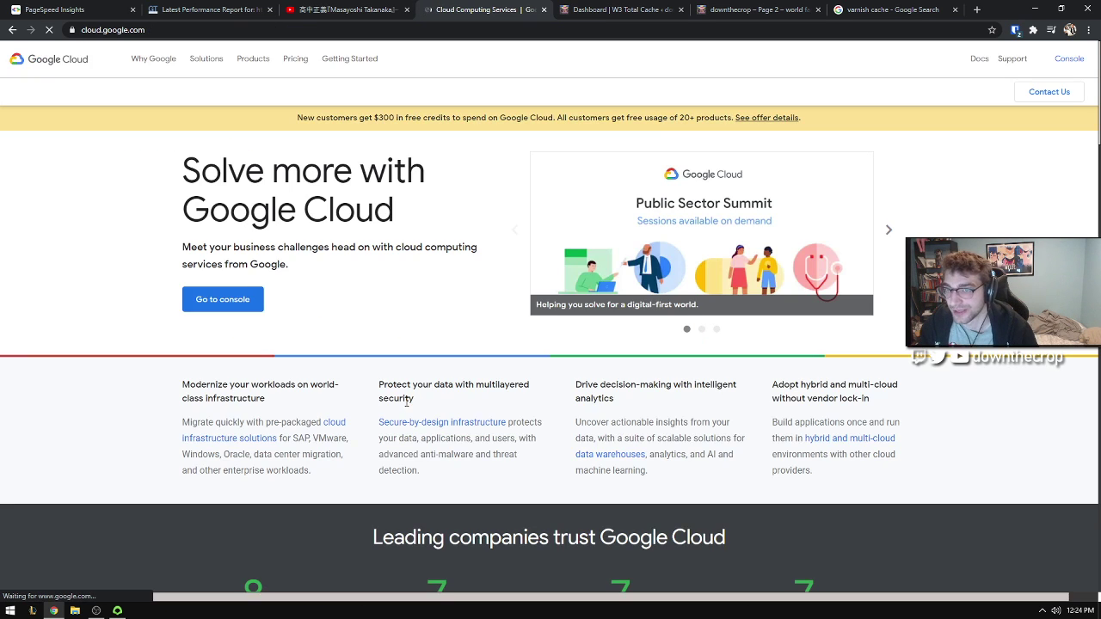
left_click(214, 281)
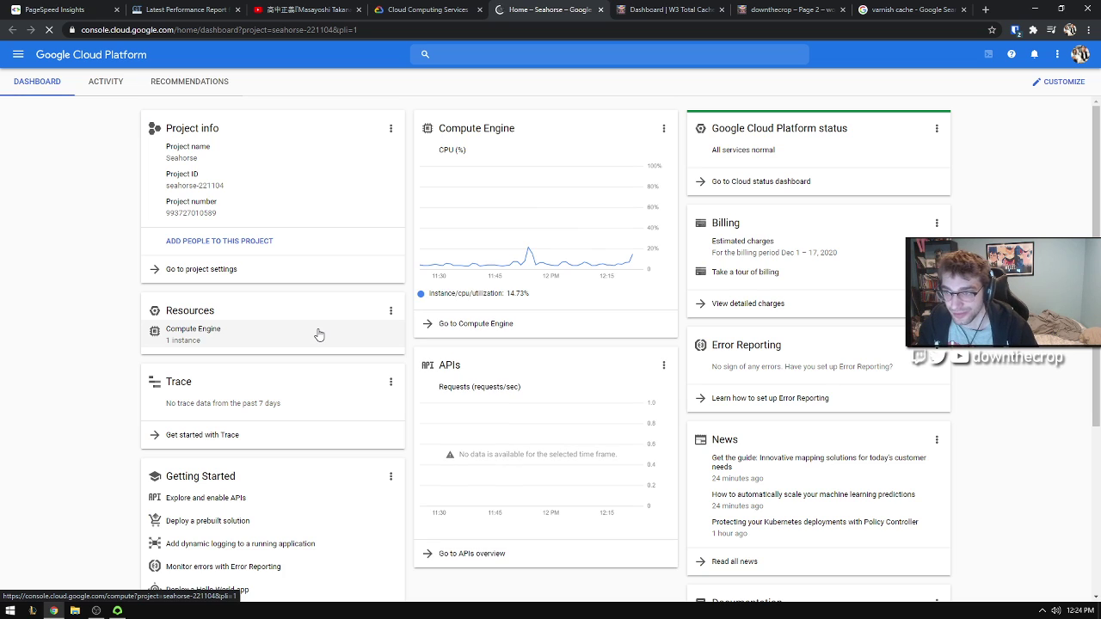
left_click(318, 334)
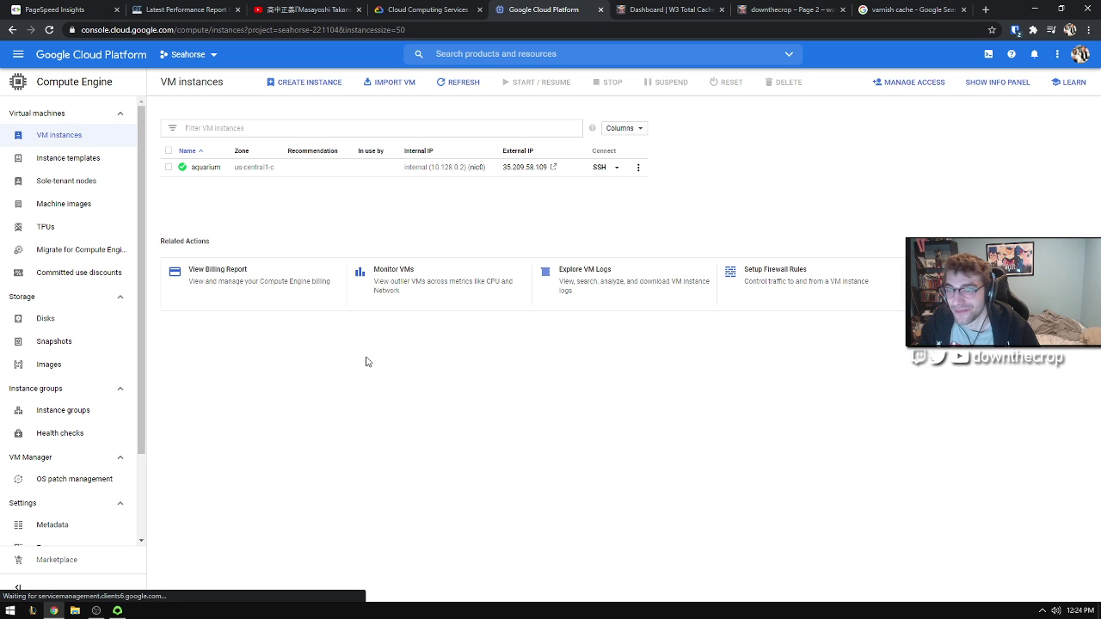
Step: Open the details of the aquarium VM instance and highlight its machine type specification
left_click(205, 168)
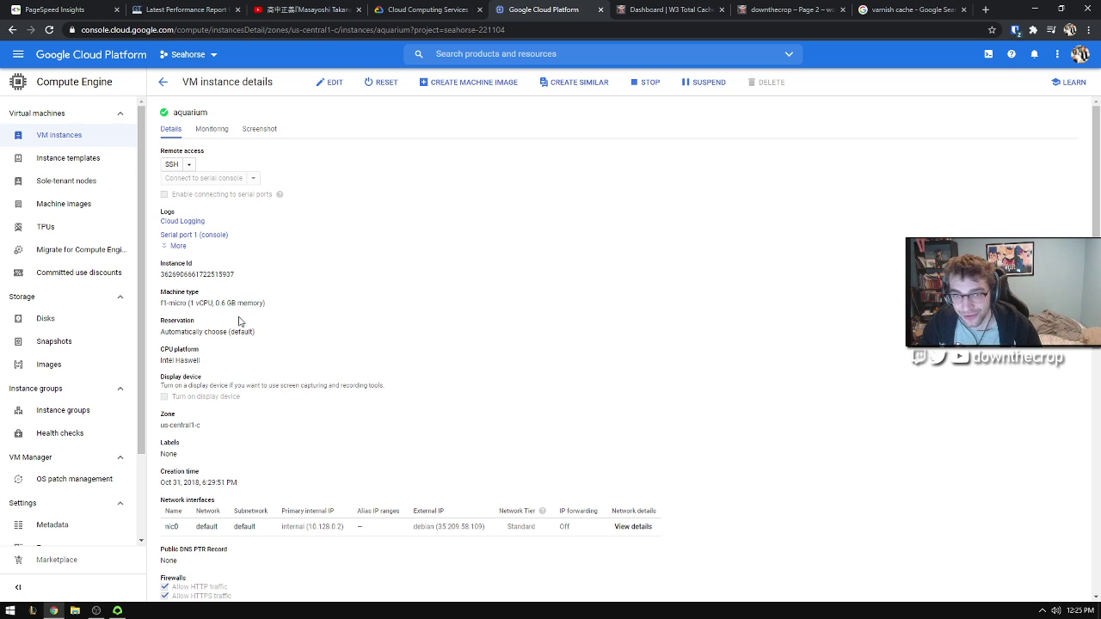
scroll(278, 335, "down", 2)
scroll(279, 332, "up", 2)
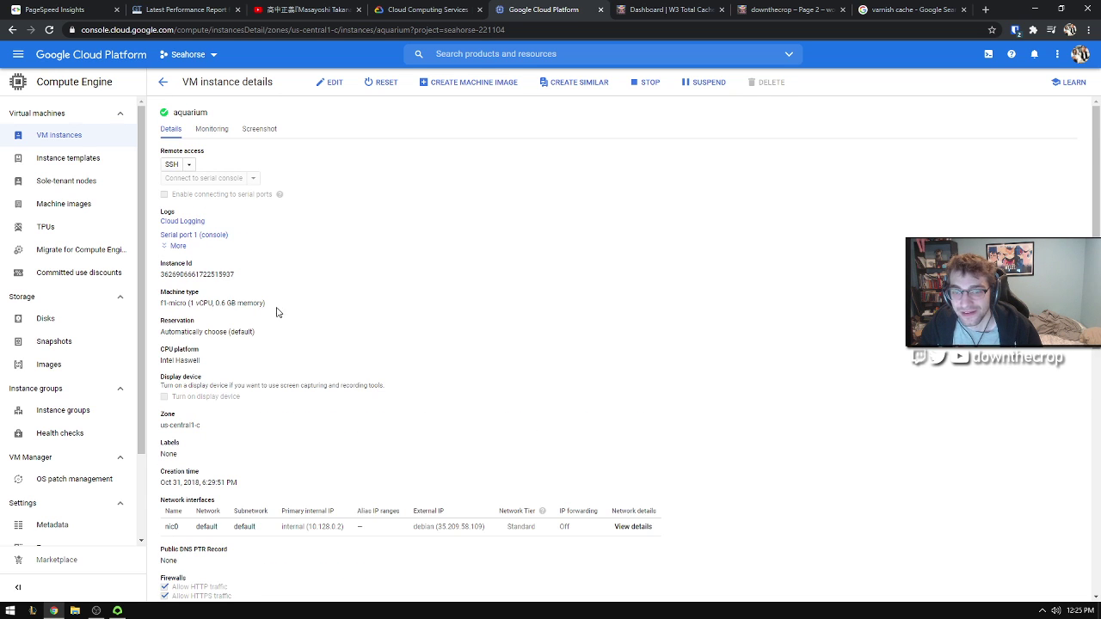
left_click_drag(276, 312, 159, 302)
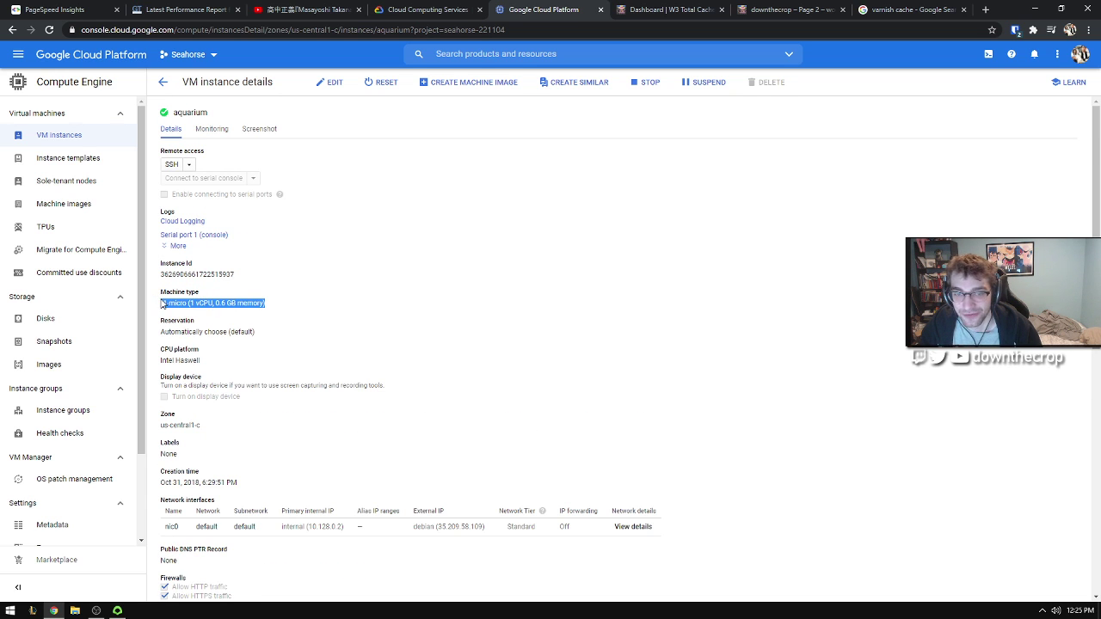
left_click(253, 307)
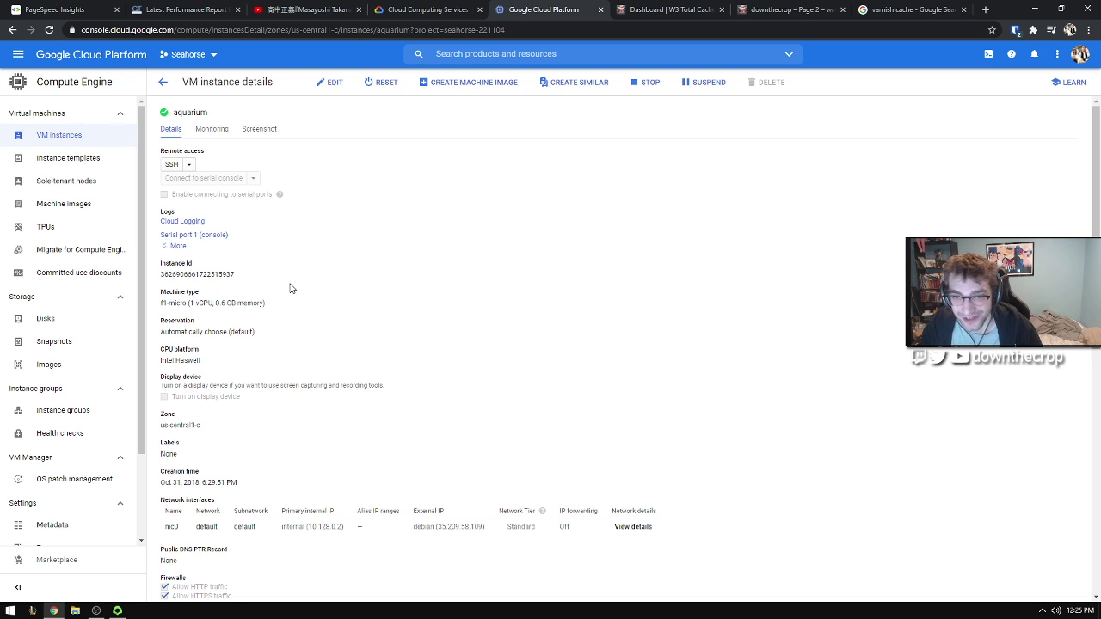
left_click_drag(271, 302, 152, 306)
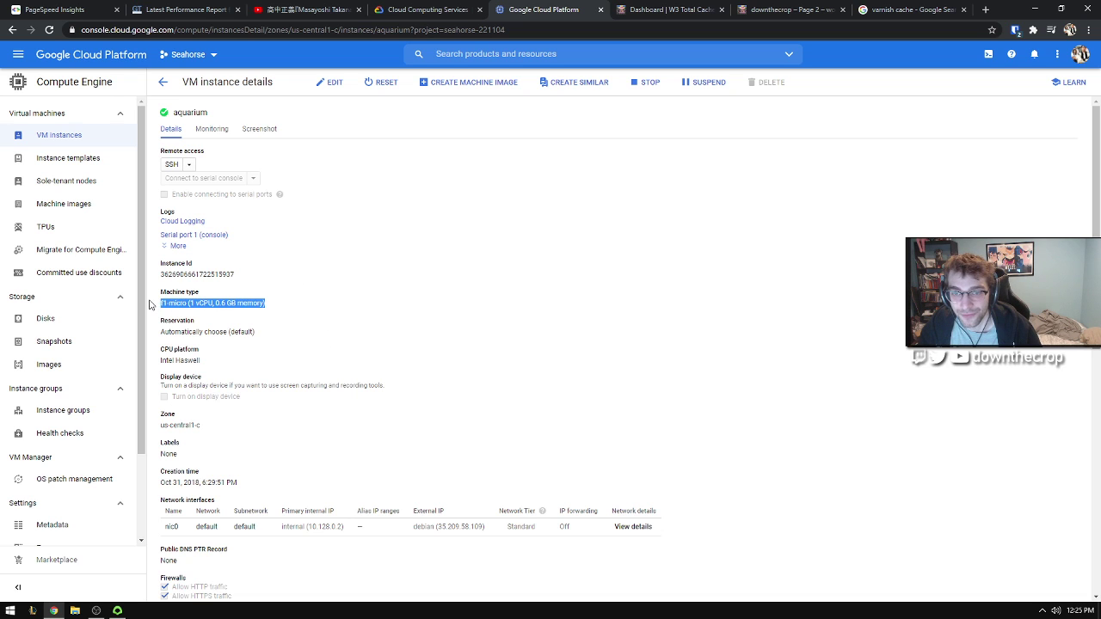
left_click(337, 306)
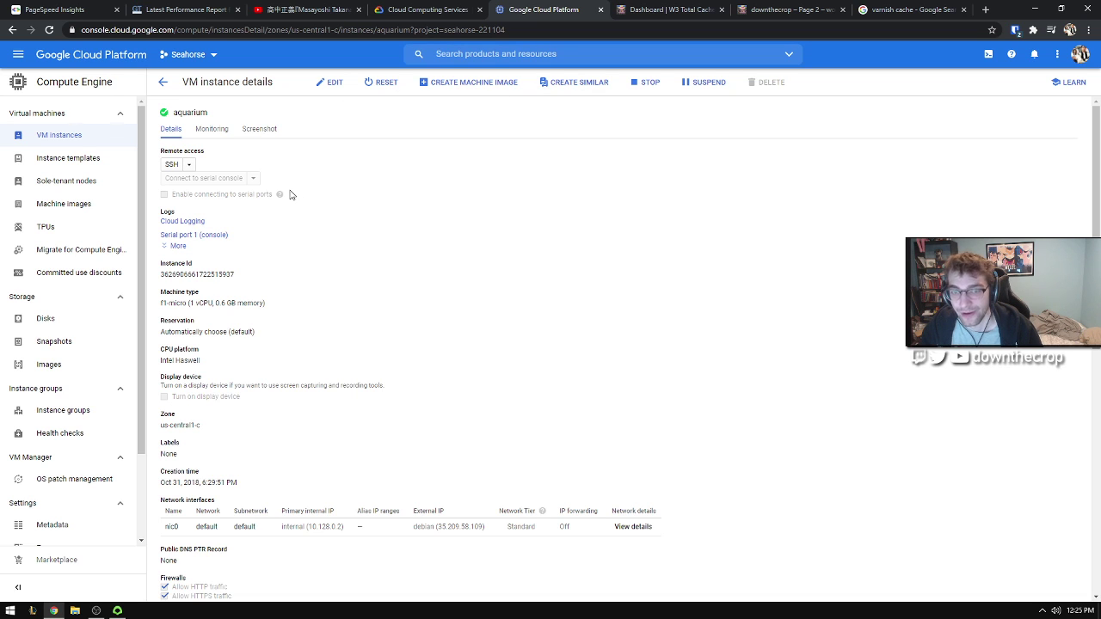
left_click_drag(332, 307, 160, 293)
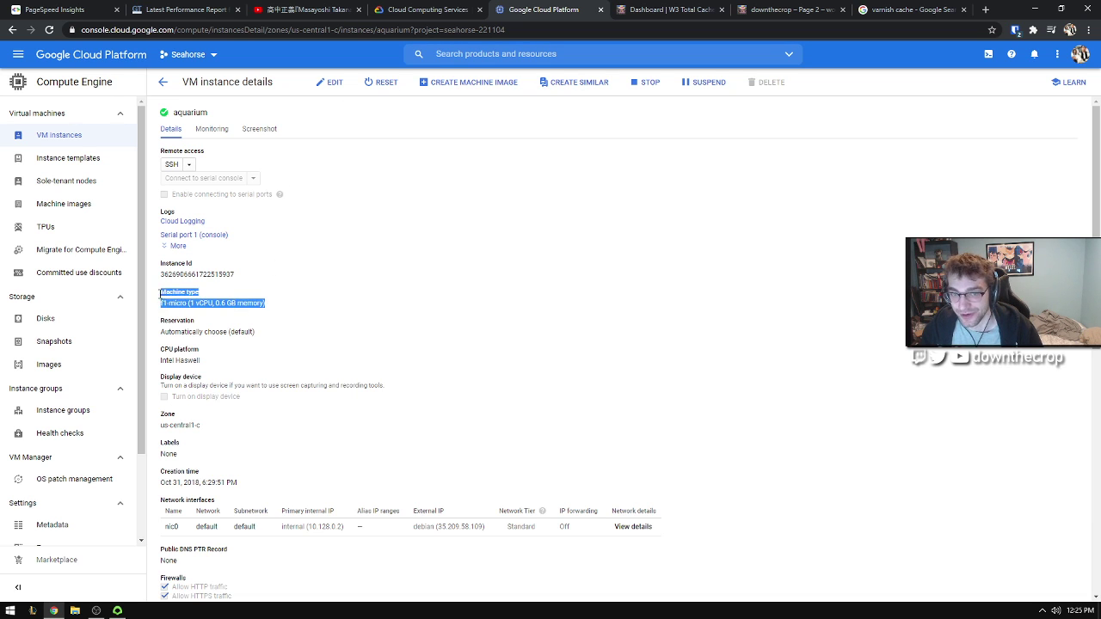
left_click(254, 302)
left_click_drag(272, 308, 165, 292)
left_click(278, 308)
left_click_drag(278, 307, 169, 302)
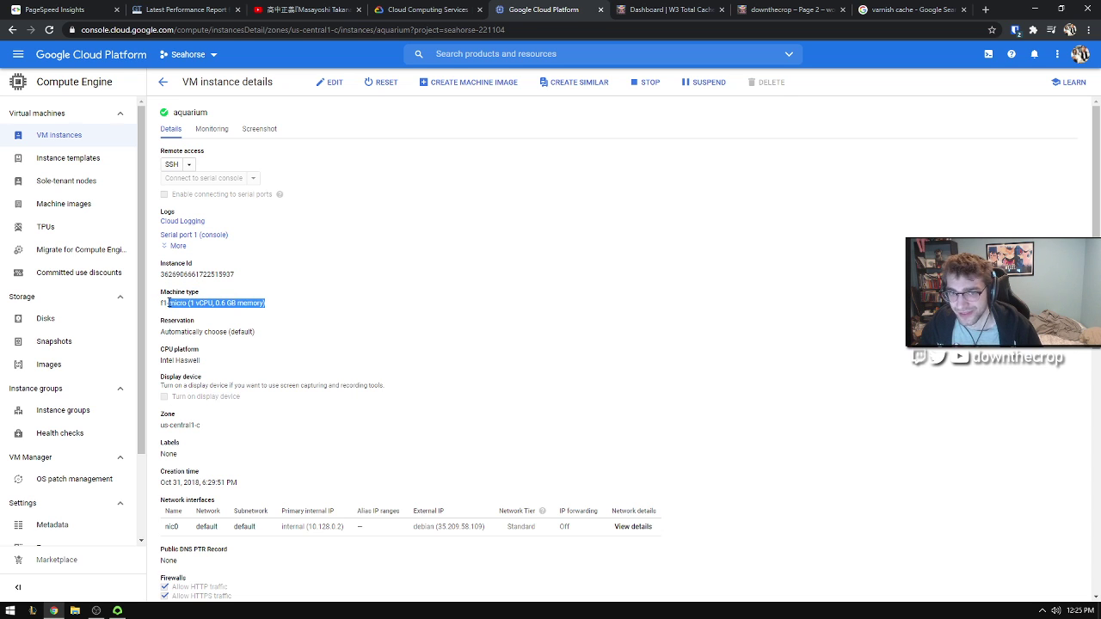
left_click(280, 308)
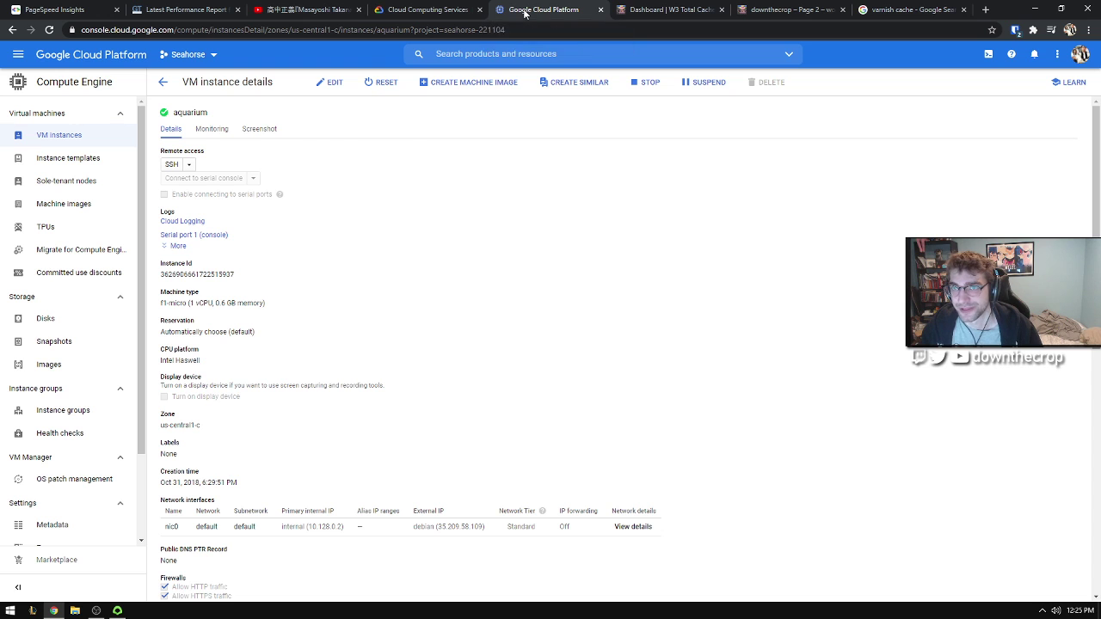
Step: Close both Google Cloud pages and return to the blog's GTmetrix performance report
key("ctrl+w")
key("ctrl+w")
left_click(206, 9)
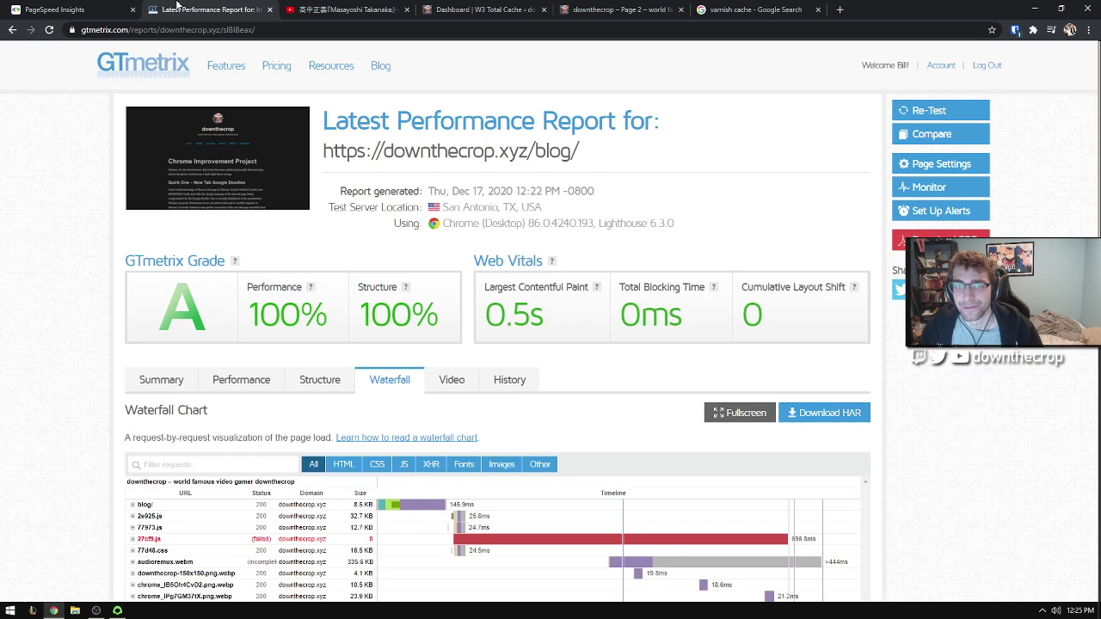
Step: Examine the request timings in the GTmetrix waterfall chart and the speed visualization in the report's summary
scroll(254, 567, "down", 1)
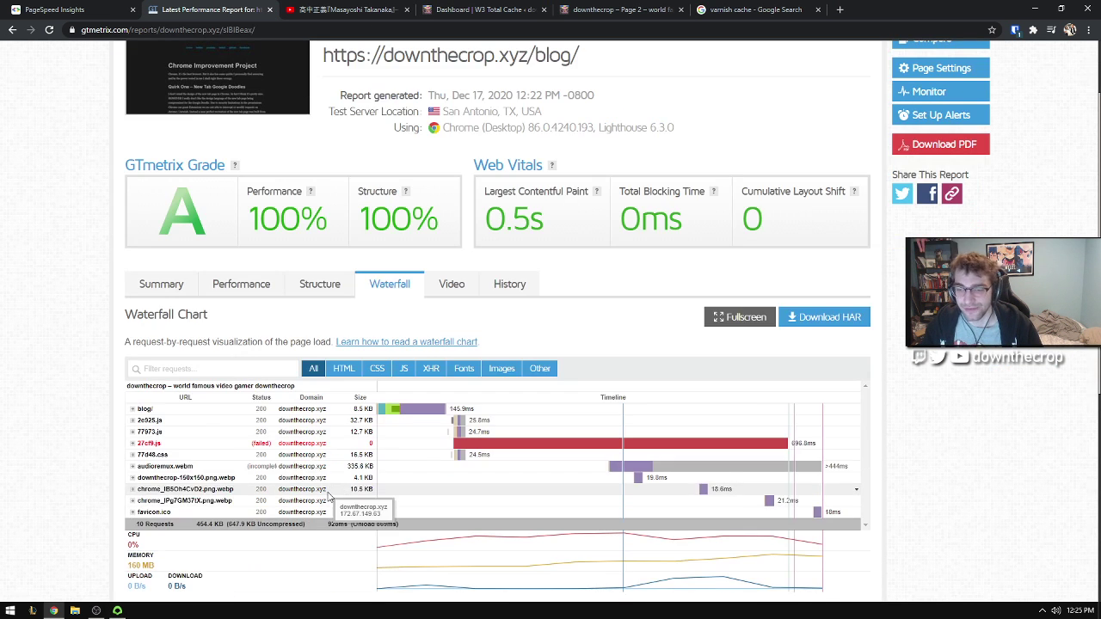
mouse_move(404, 411)
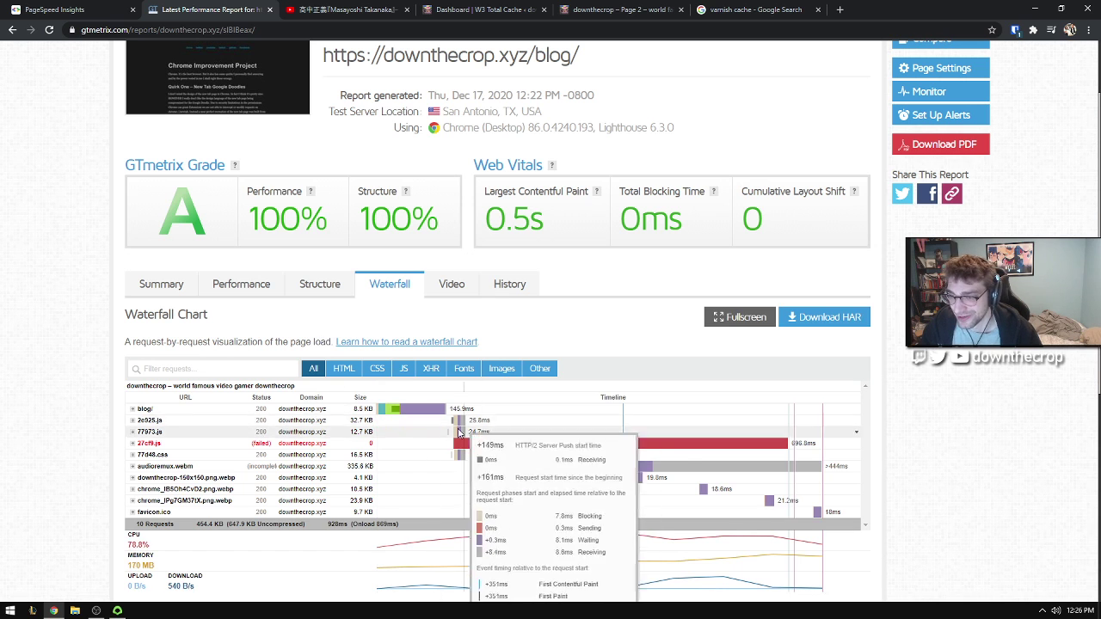
scroll(672, 404, "down", 2)
scroll(185, 396, "up", 2)
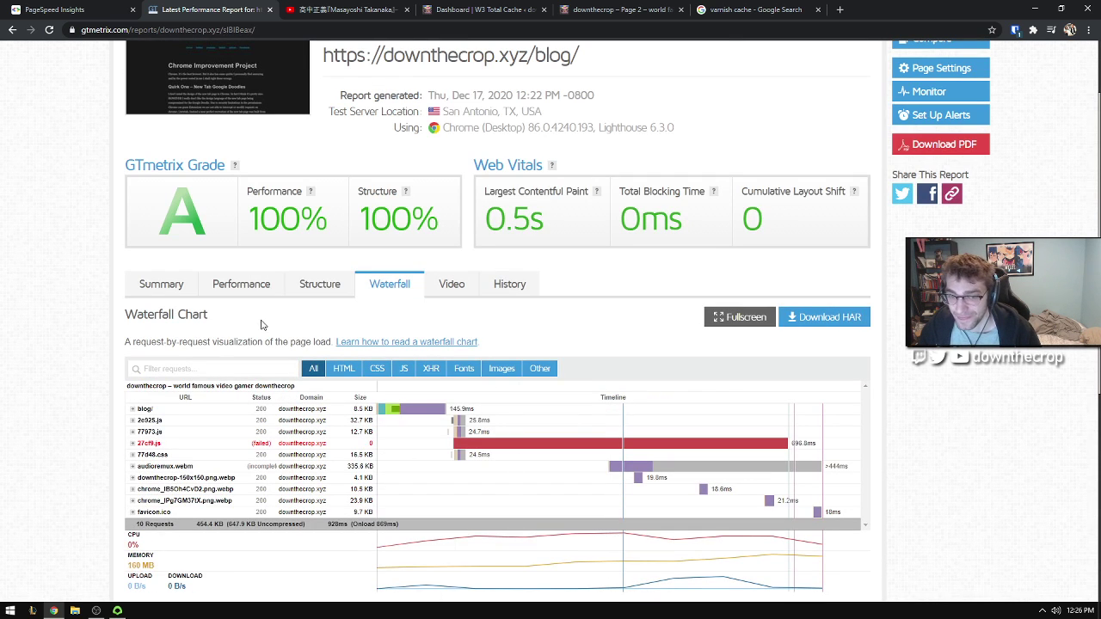
left_click(171, 293)
scroll(228, 293, "down", 1)
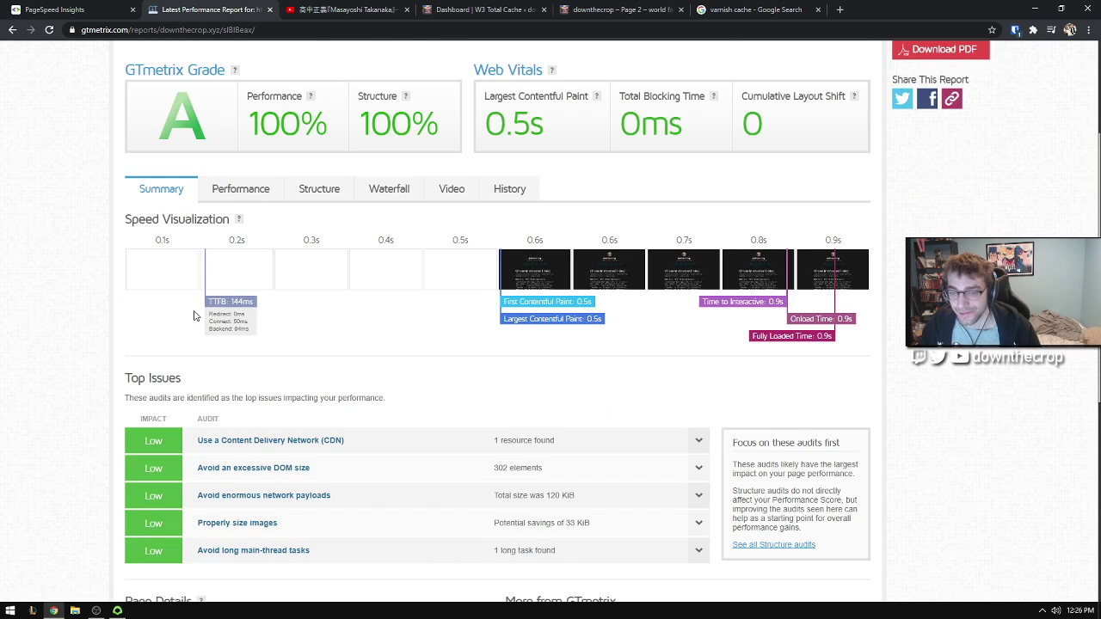
Step: Switch to the notes in the text editor and remove the blank lines between the optimization tips
left_click(117, 611)
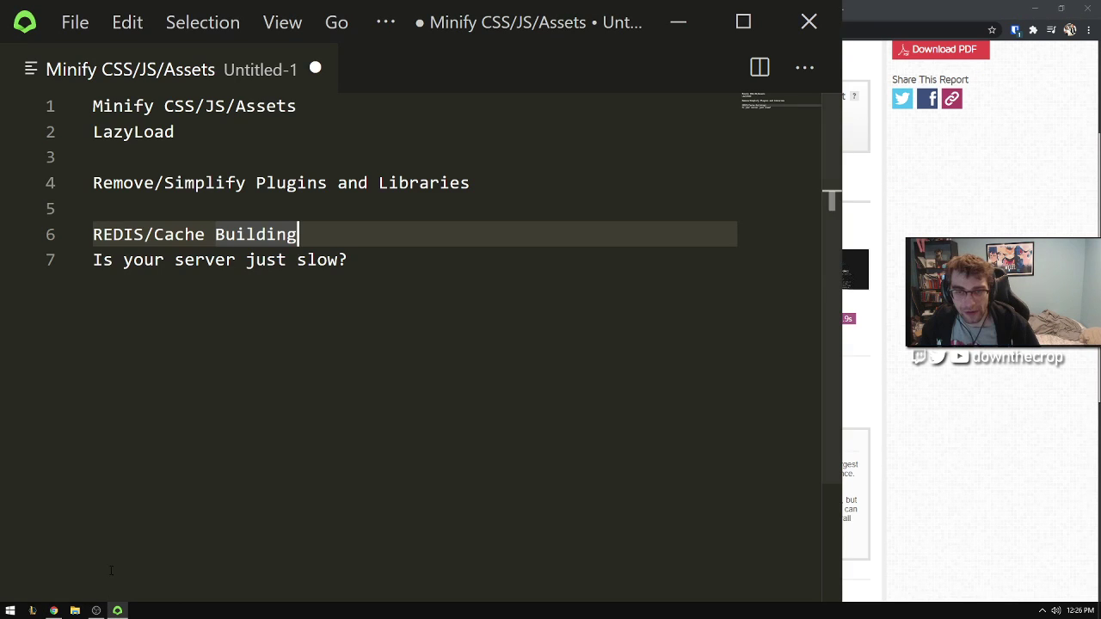
left_click(114, 187)
key("BackSpace")
left_click(113, 131)
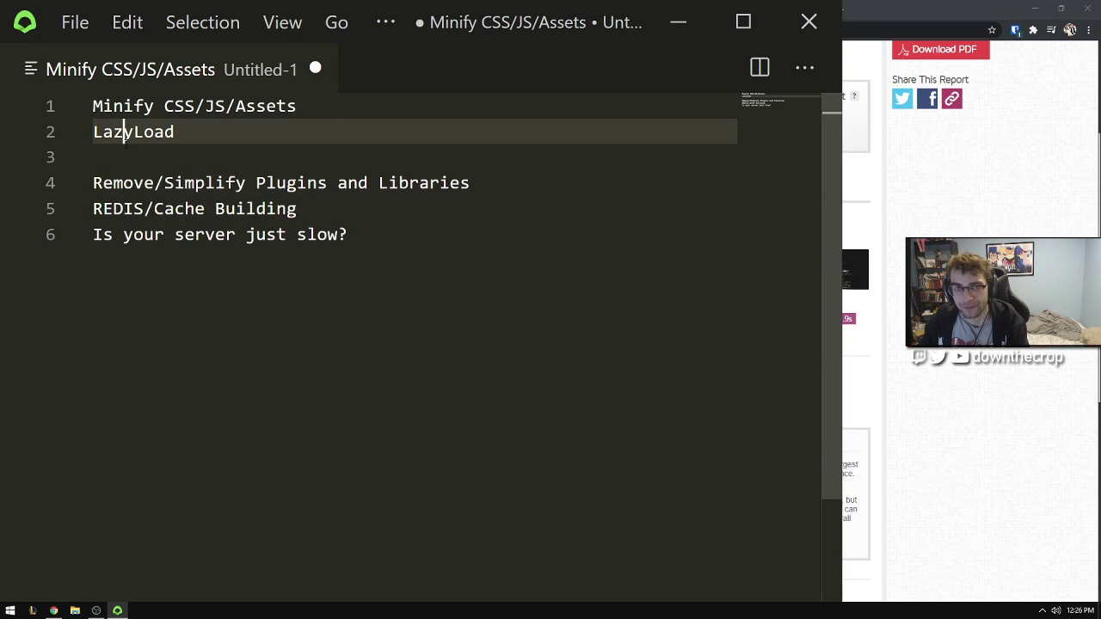
key("Delete")
type("z")
left_click(113, 158)
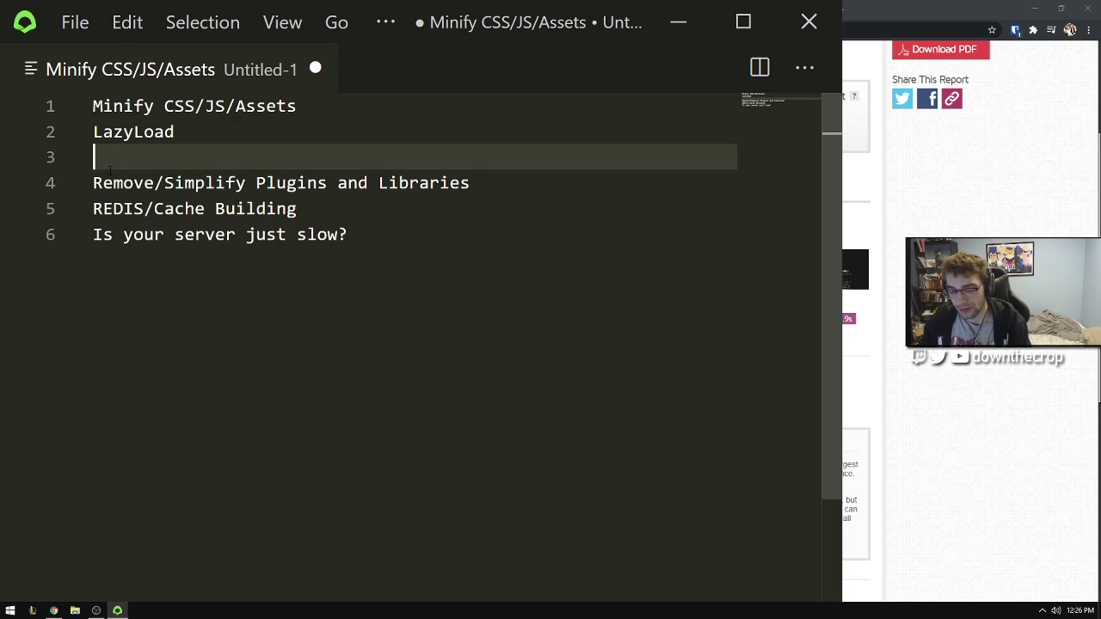
key("BackSpace")
Step: Highlight the "Minify CSS/JS/Assets" note, its JS part, and the "LazyLoad" note for review
left_click(216, 182)
left_click_drag(318, 124, 113, 106)
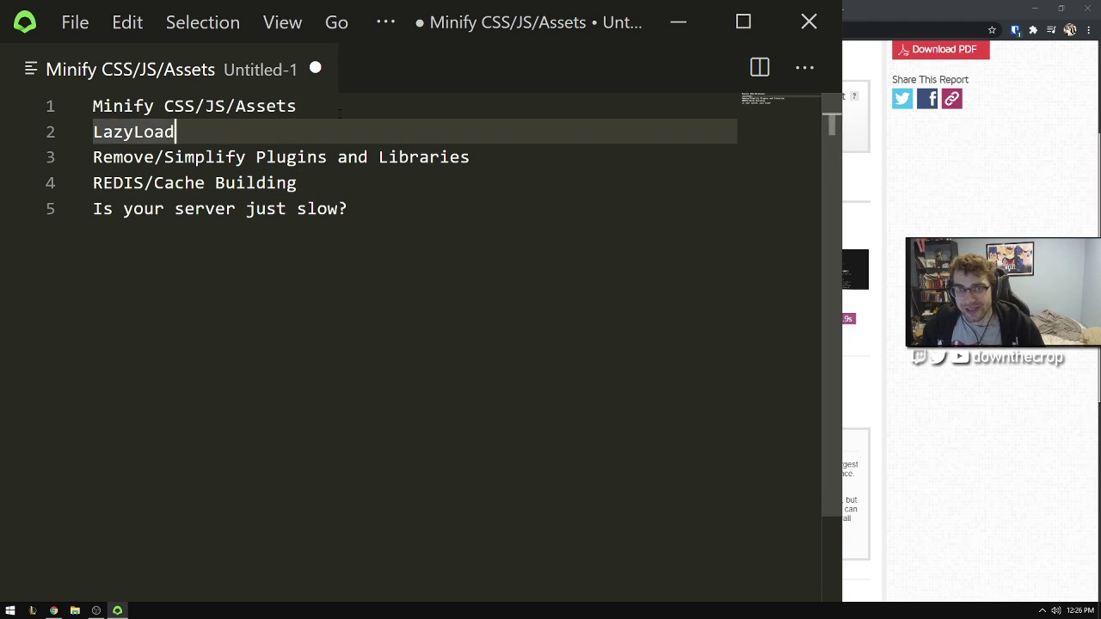
left_click_drag(297, 106, 43, 107)
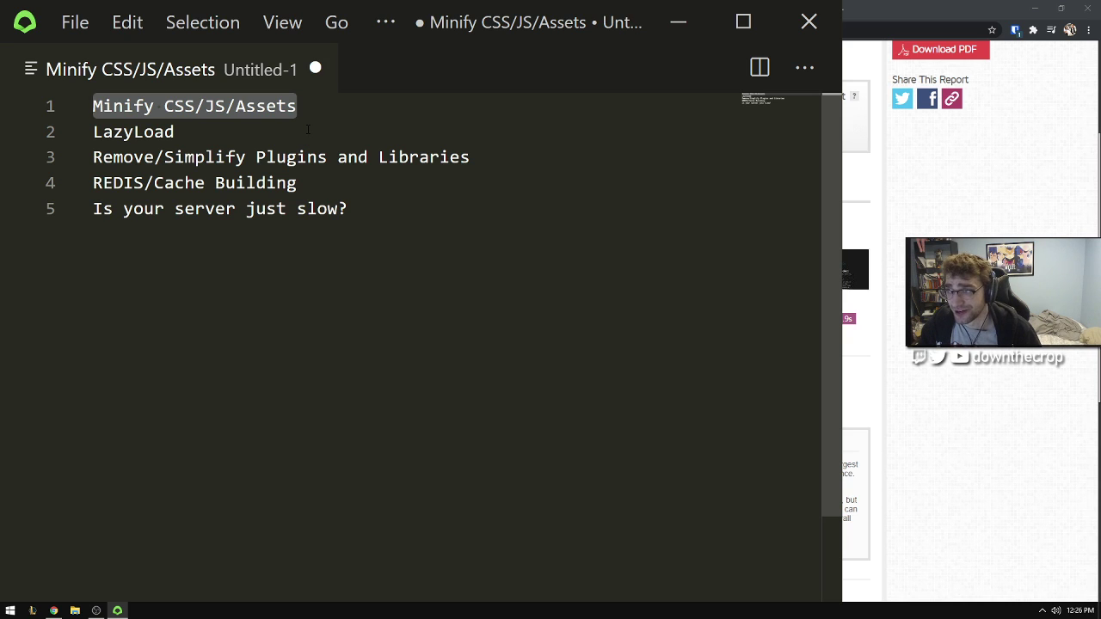
left_click(236, 106)
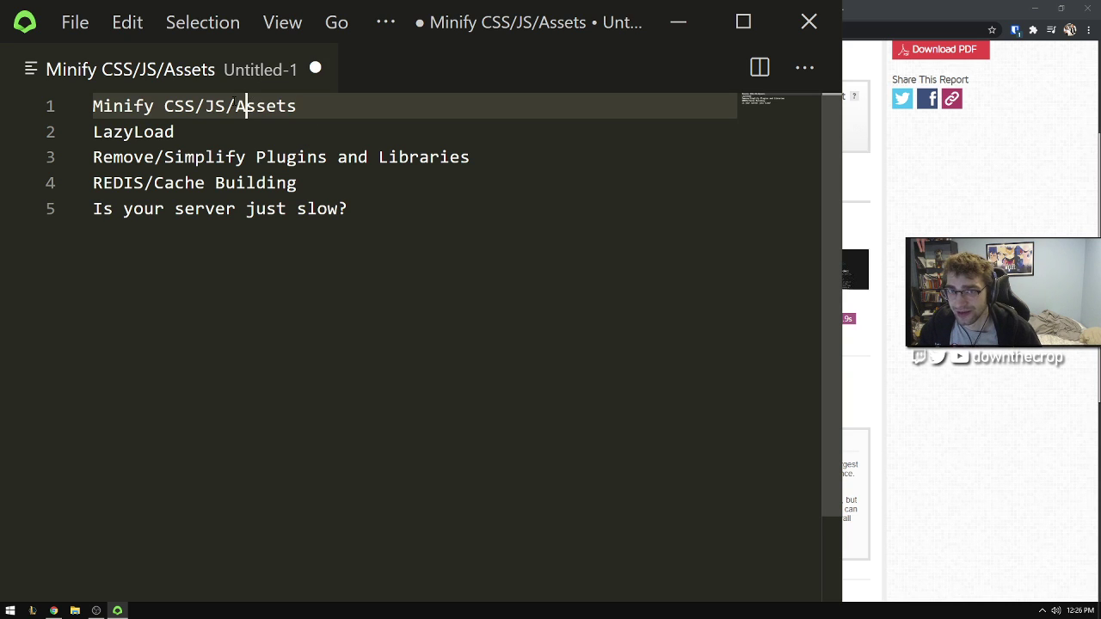
double_click(210, 106)
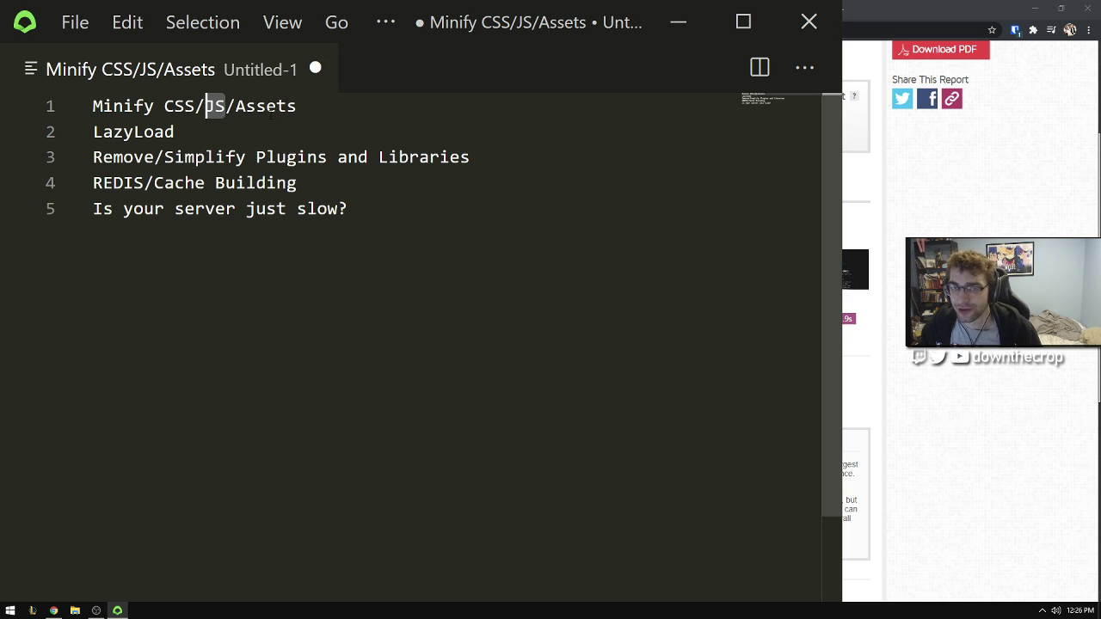
left_click(234, 131)
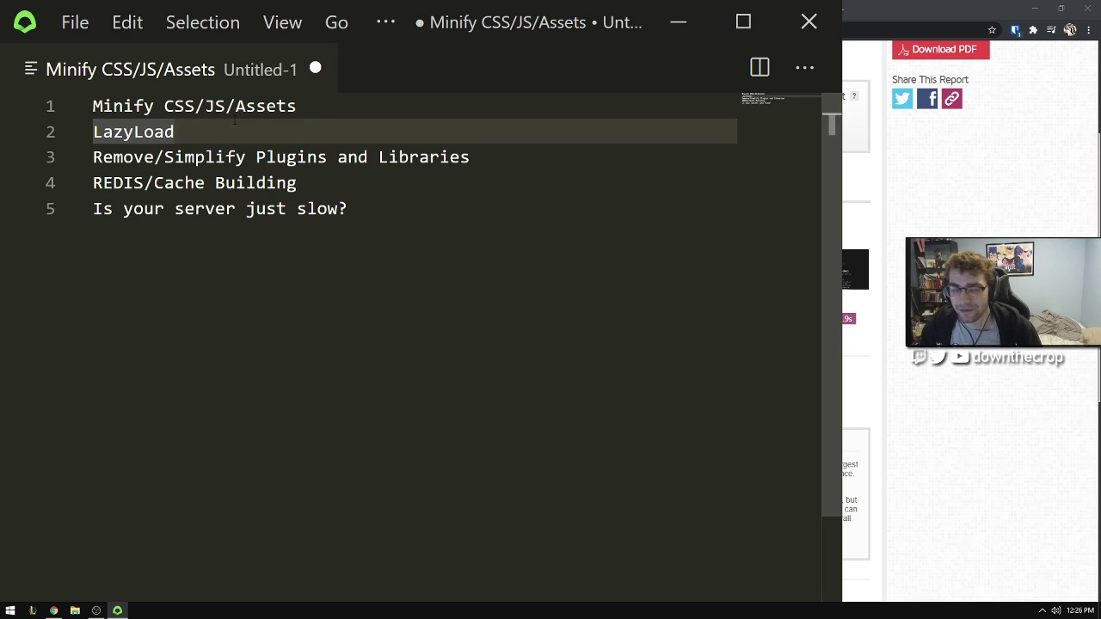
key("shift+Home")
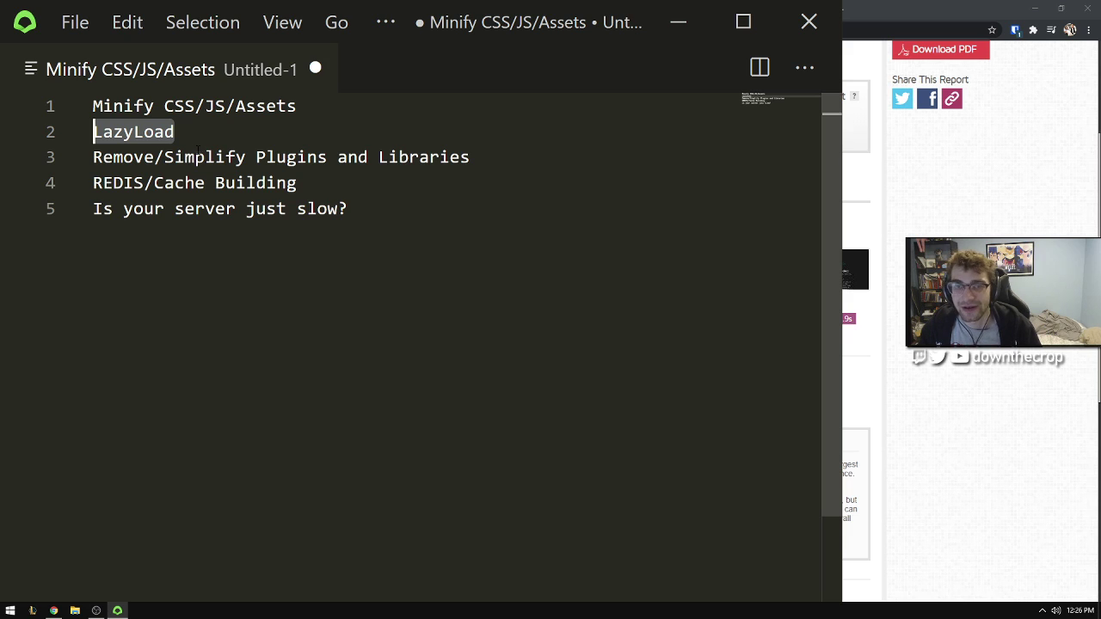
Step: Highlight the "Remove/Simplify Plugins and Libraries" note and its individual parts for review
left_click_drag(79, 160, 471, 156)
left_click(473, 156)
left_click_drag(327, 157, 96, 159)
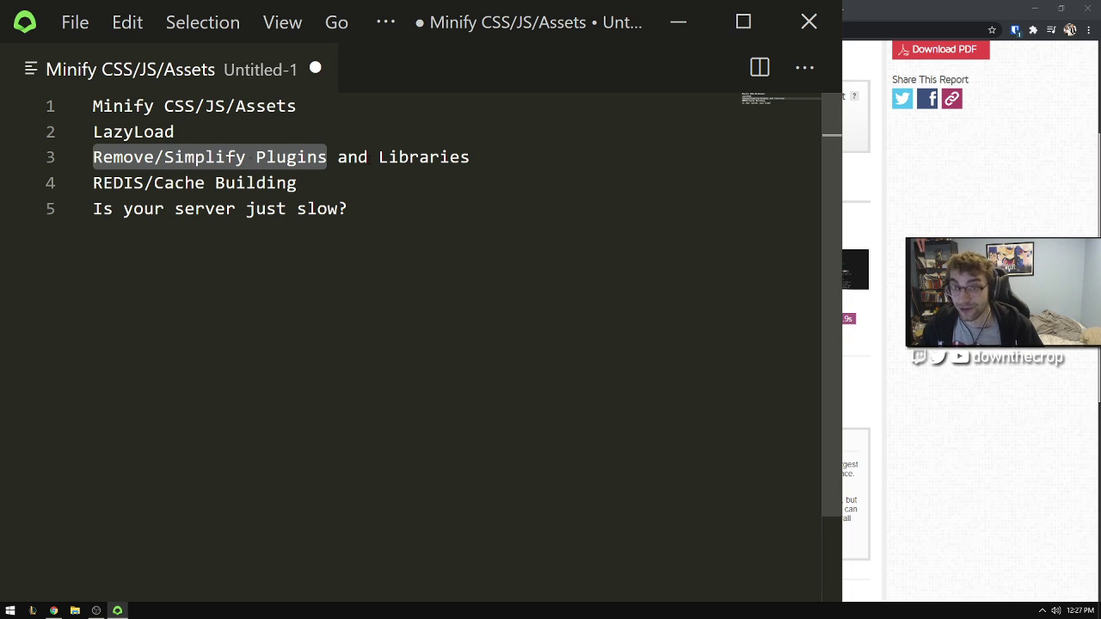
left_click(358, 157)
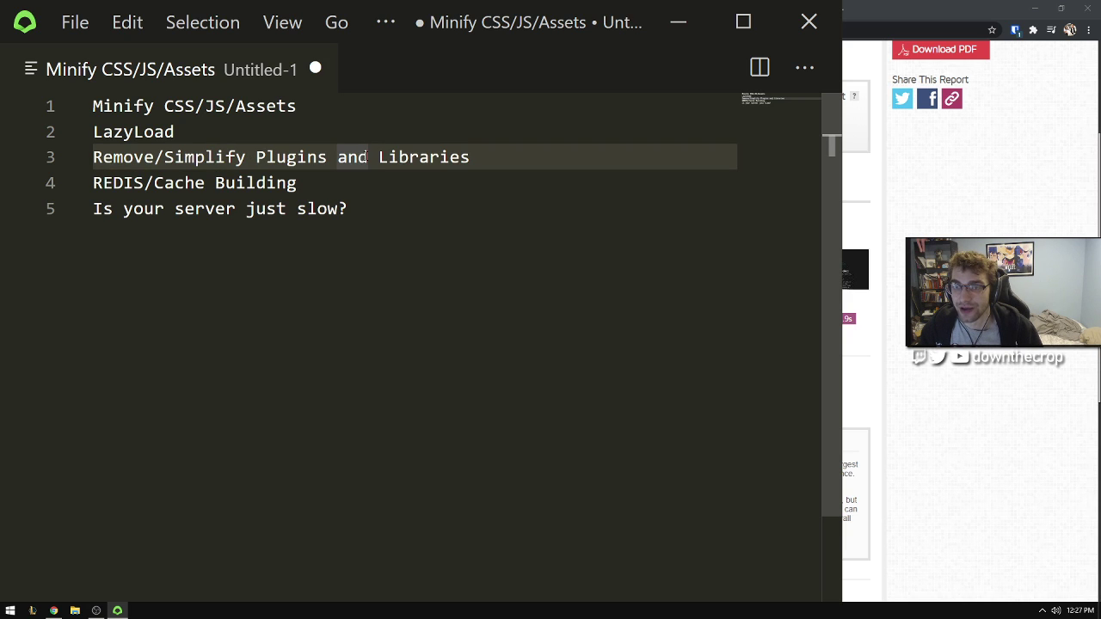
double_click(344, 157)
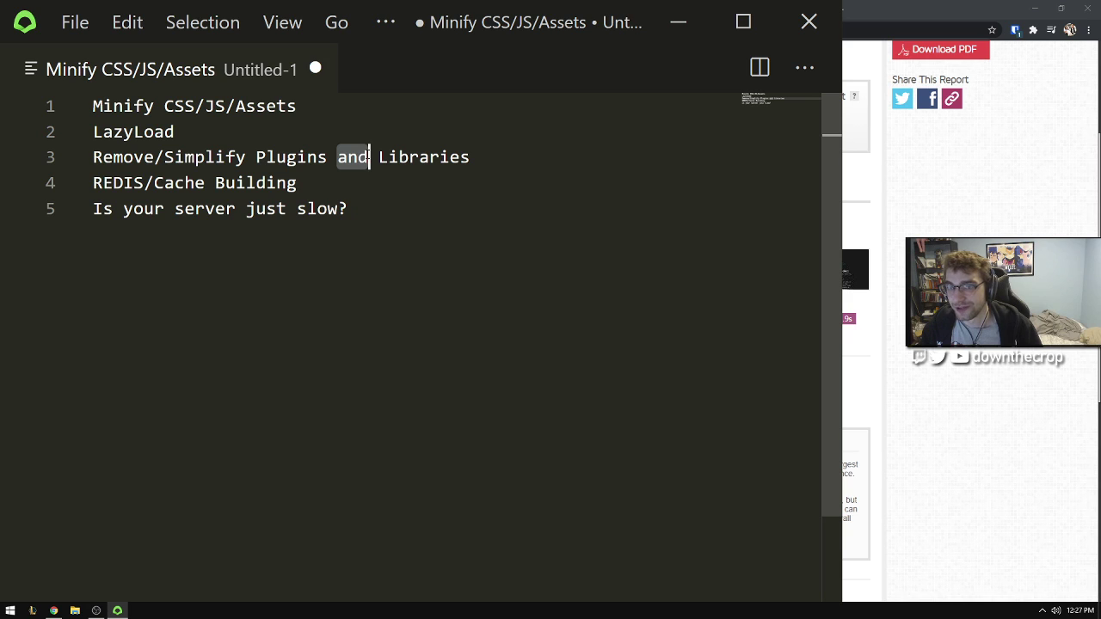
left_click(256, 158)
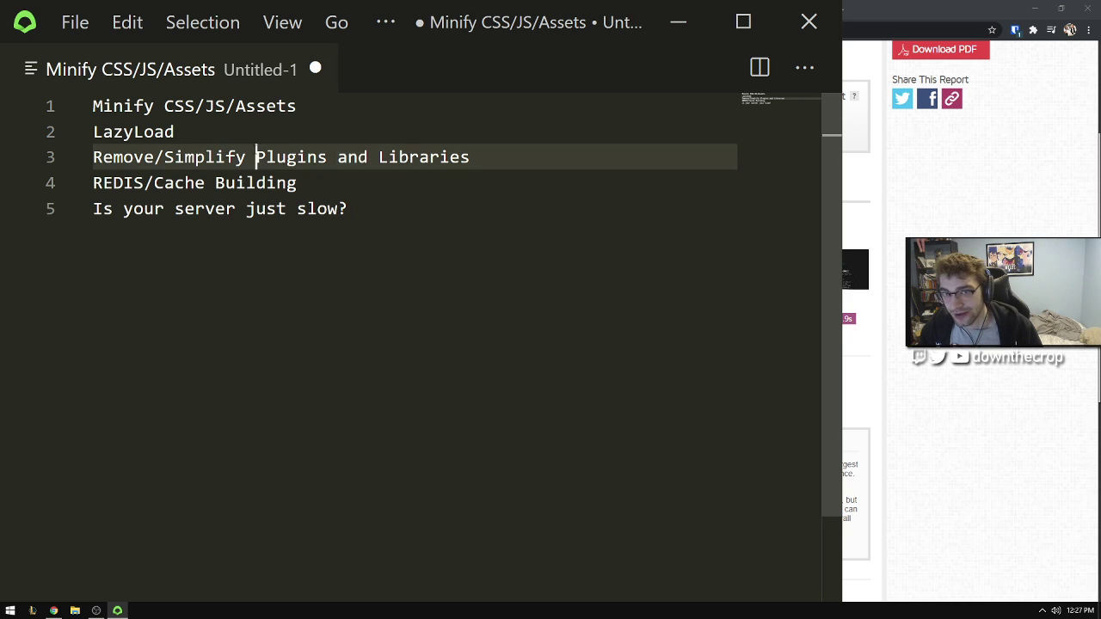
left_click_drag(256, 158, 473, 159)
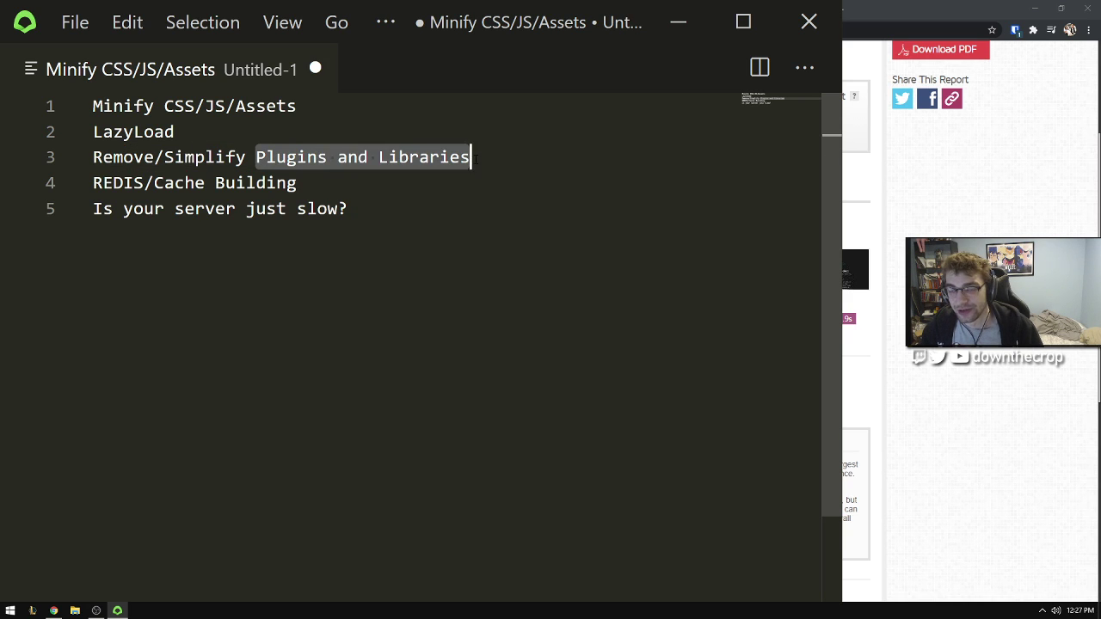
left_click(474, 158)
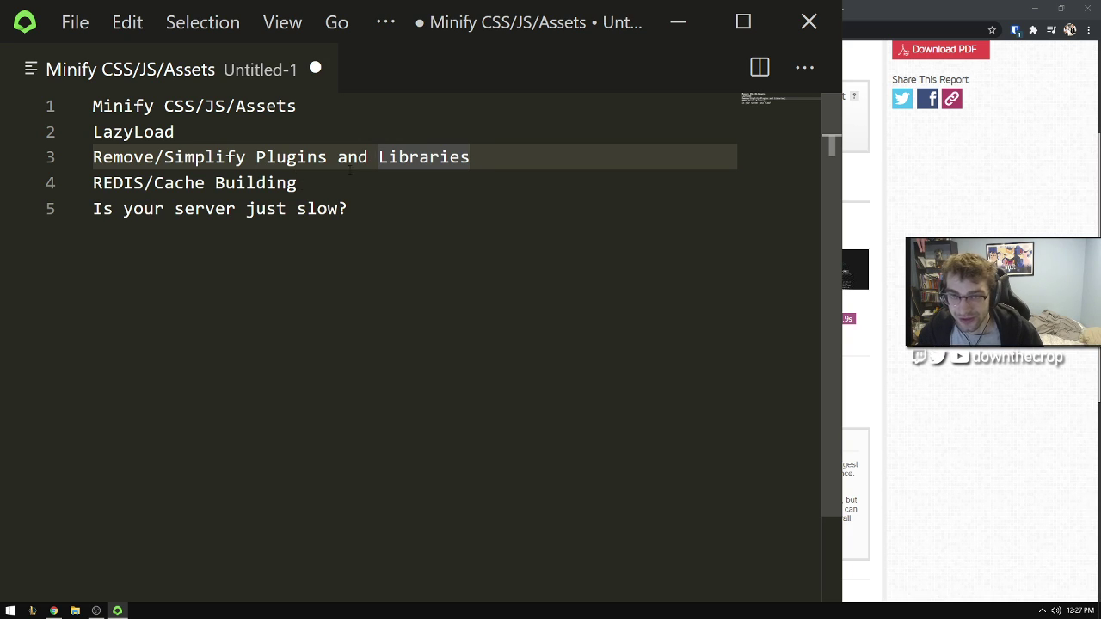
Step: Highlight the "REDIS/Cache Building" note for review
left_click(142, 183)
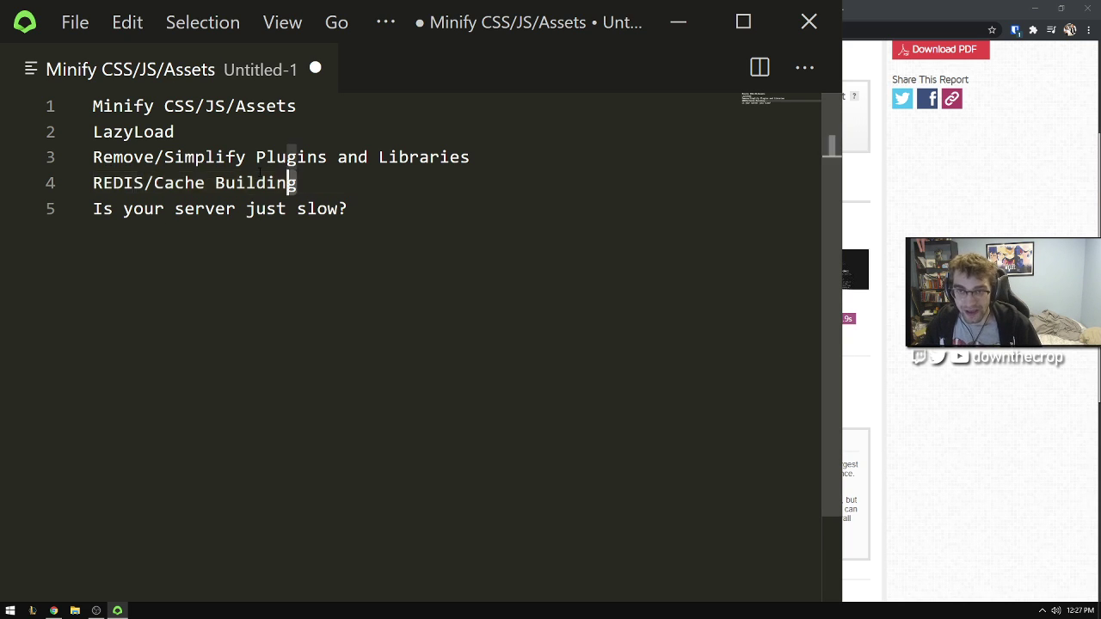
left_click_drag(296, 183, 59, 183)
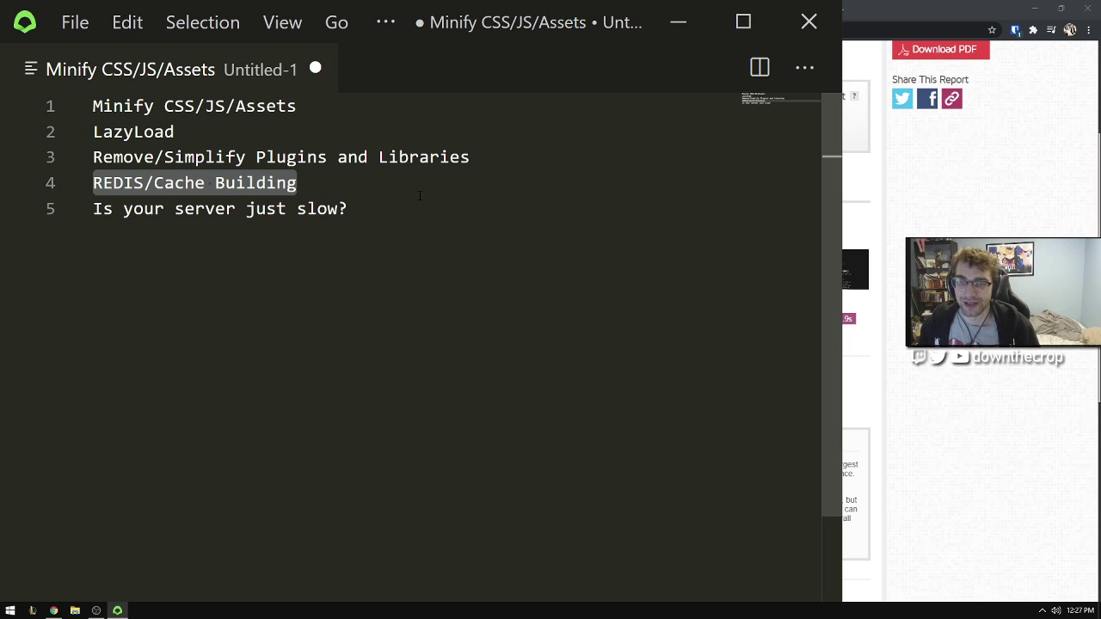
left_click(167, 184)
left_click_drag(308, 172, 93, 183)
left_click(185, 184)
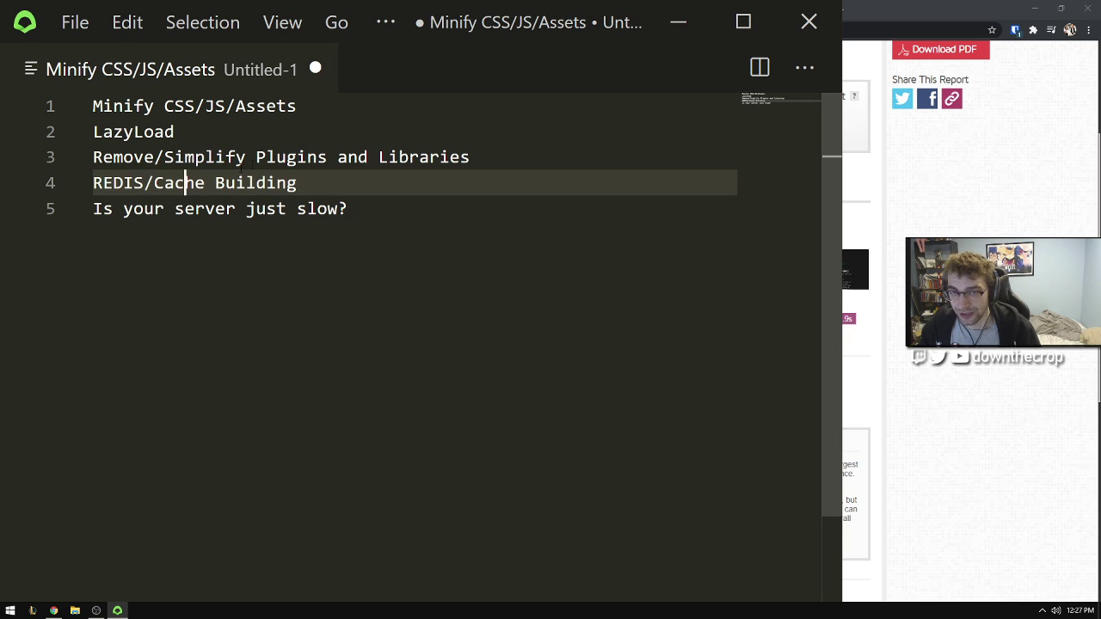
Step: Highlight the "Is your server just slow?" note and switch back to the GTmetrix report in the browser
mouse_move(41, 209)
left_mouse_down()
mouse_move(41, 184)
mouse_move(41, 198)
left_mouse_up()
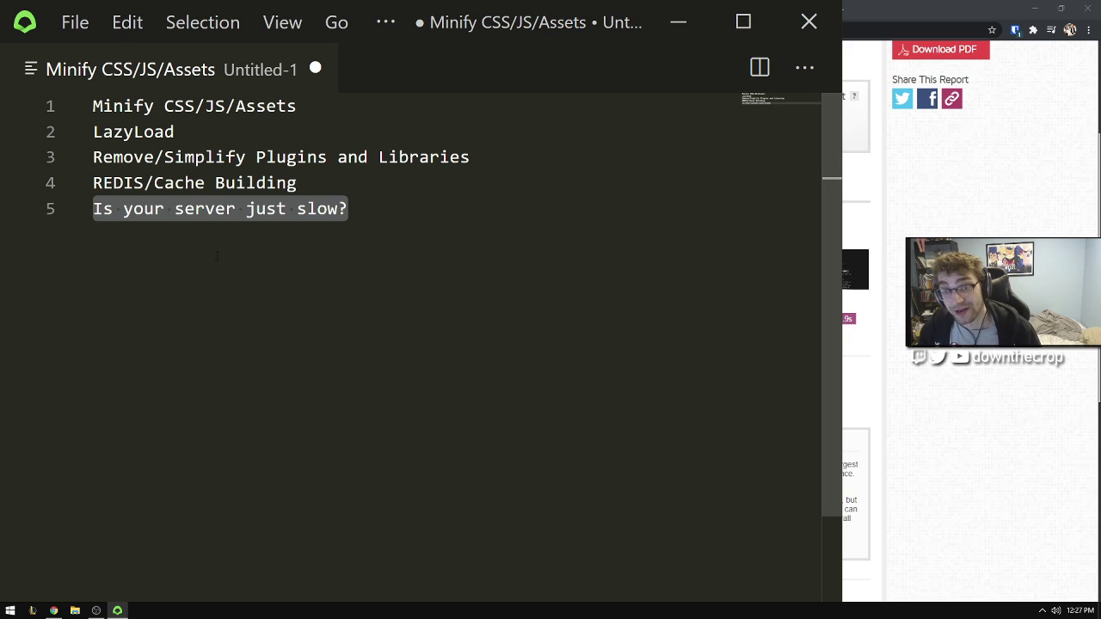
key("End")
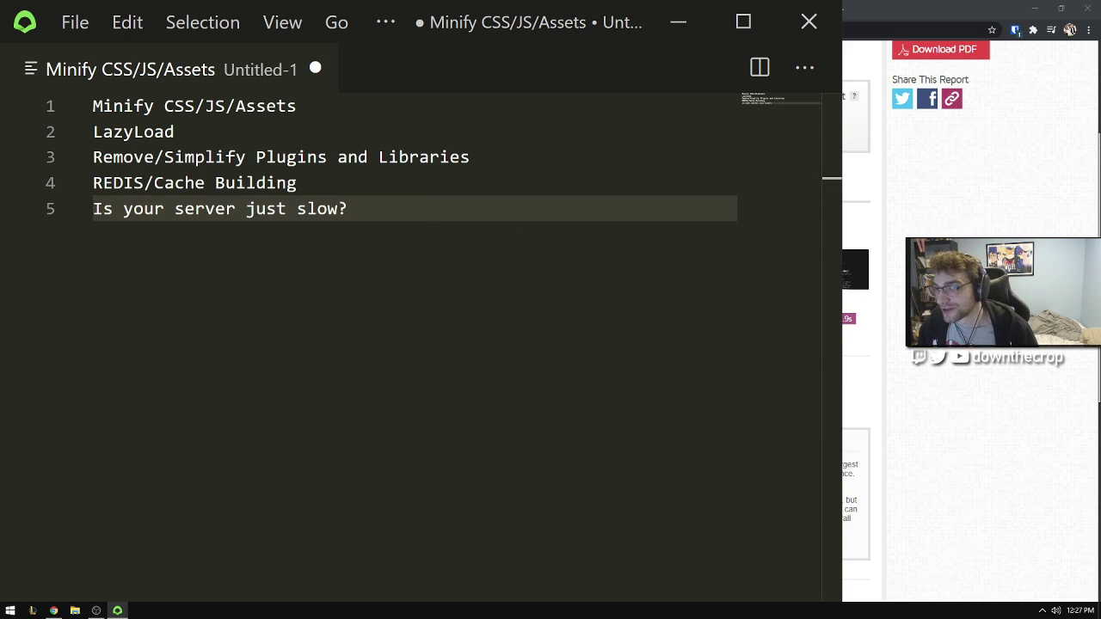
mouse_move(360, 201)
left_mouse_down()
mouse_move(40, 182)
mouse_move(38, 209)
mouse_move(359, 206)
left_mouse_up()
key("alt+Tab")
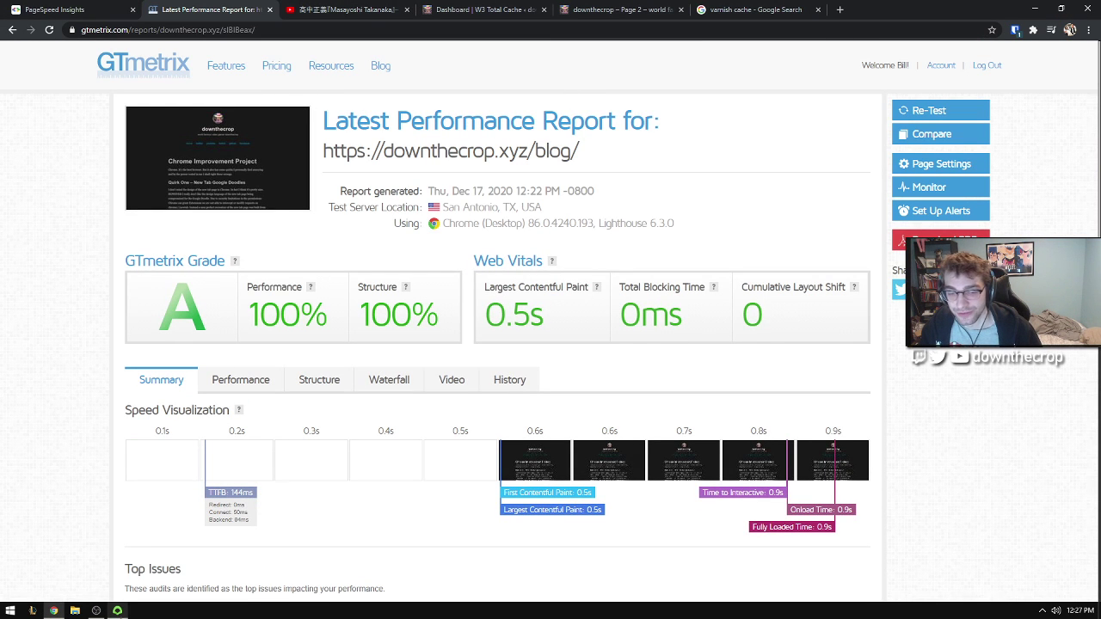
left_click(117, 610)
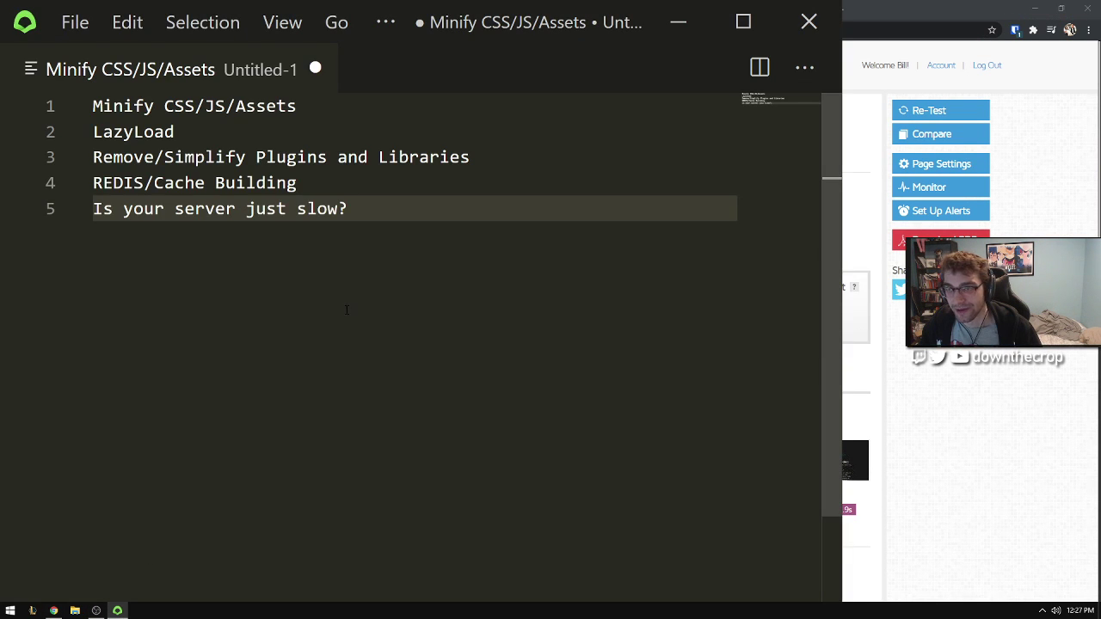
key("alt+Tab")
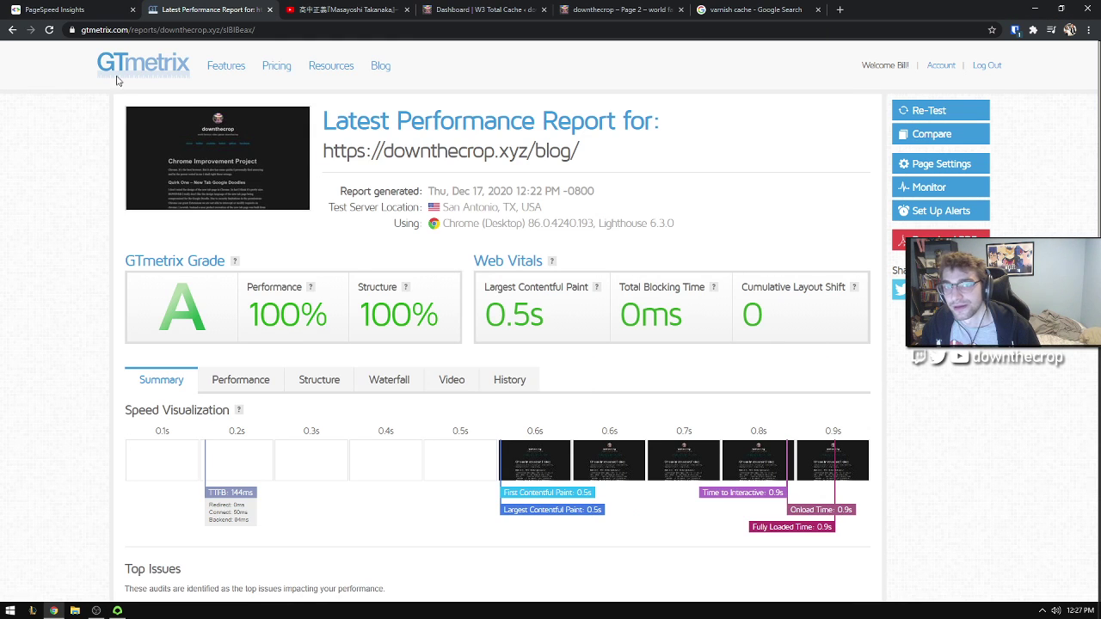
left_click(64, 10)
scroll(688, 135, "up", 3)
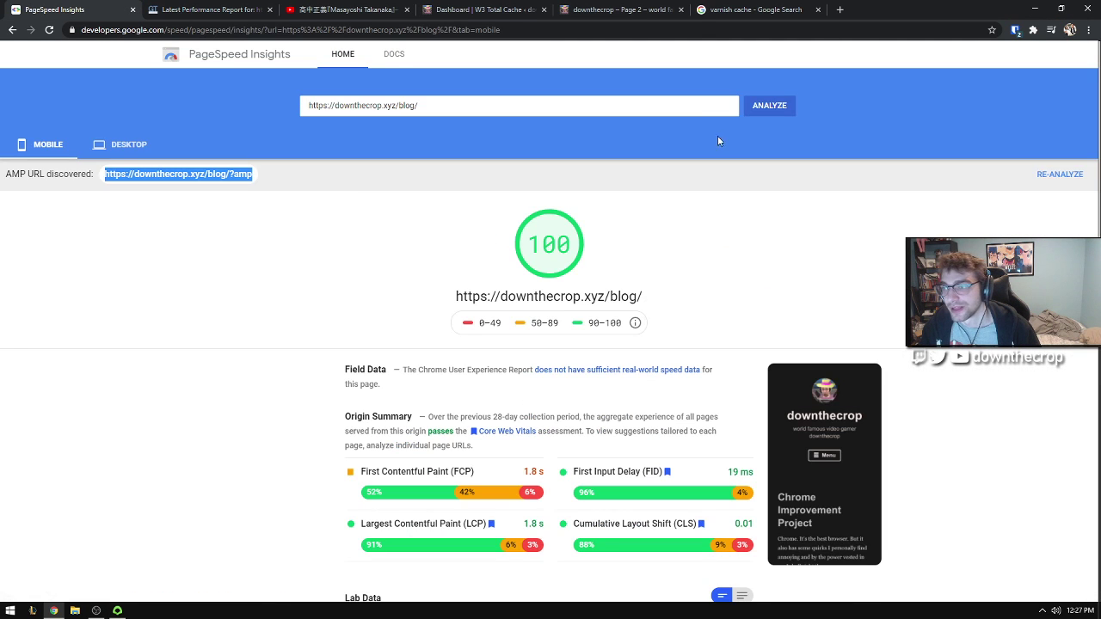
left_click(770, 104)
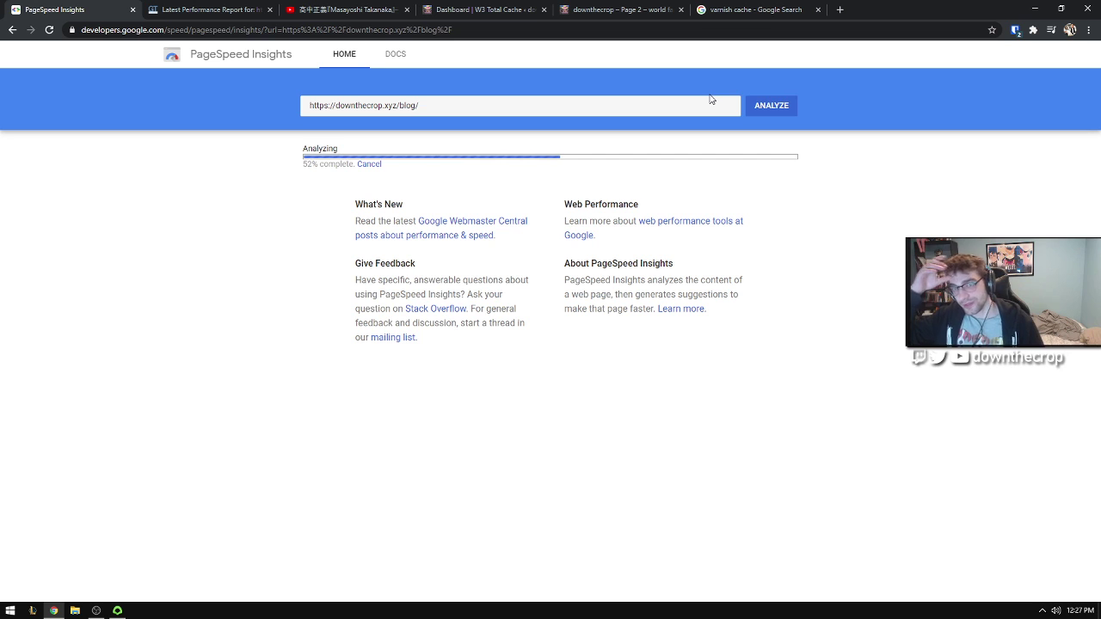
Step: Review the GTmetrix performance and structure grades for the blog, and return to the PageSpeed Insights report
left_click(197, 8)
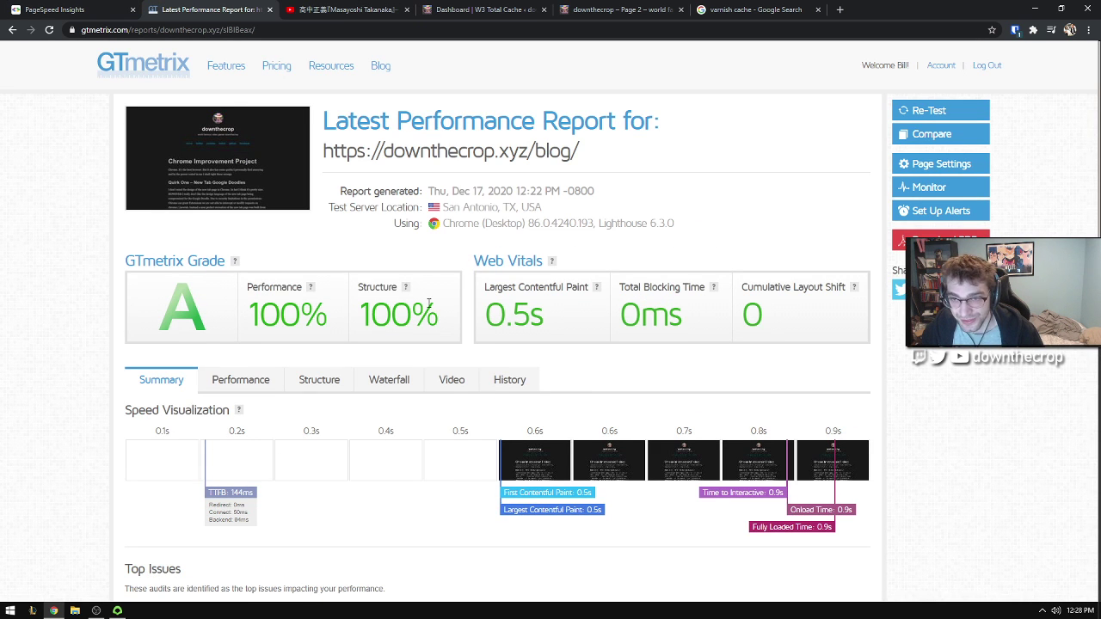
mouse_move(254, 298)
left_mouse_down()
mouse_move(443, 307)
mouse_move(253, 298)
left_mouse_up()
key("ctrl+shift+Tab")
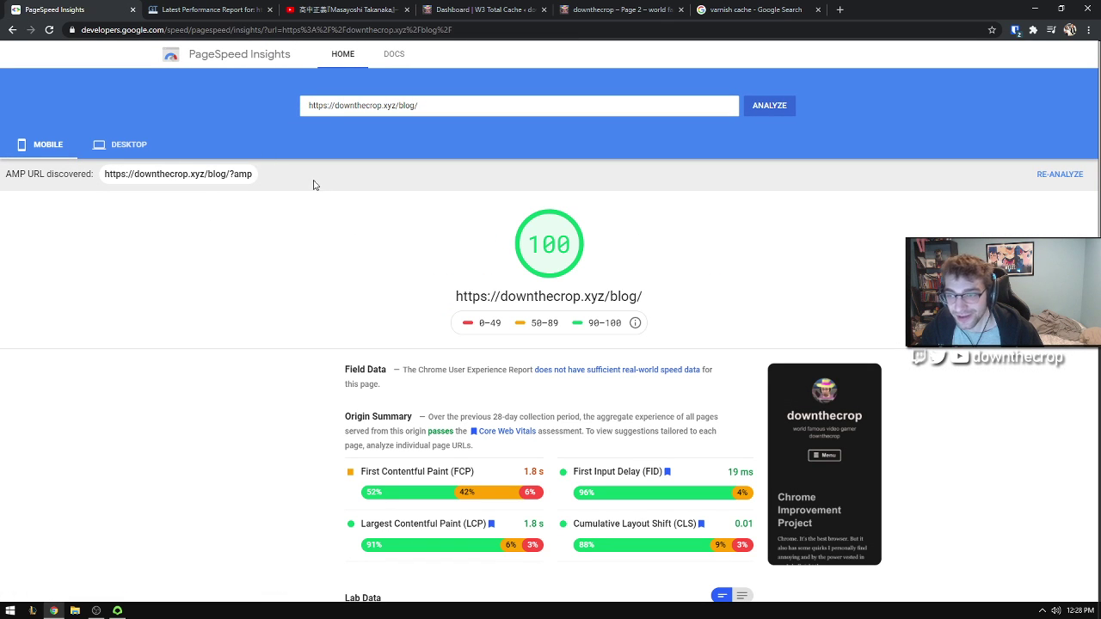
Step: Examine the desktop PageSpeed results and expand the "Keep request counts low and transfer sizes small" diagnostic
left_click(144, 148)
scroll(413, 258, "down", 1)
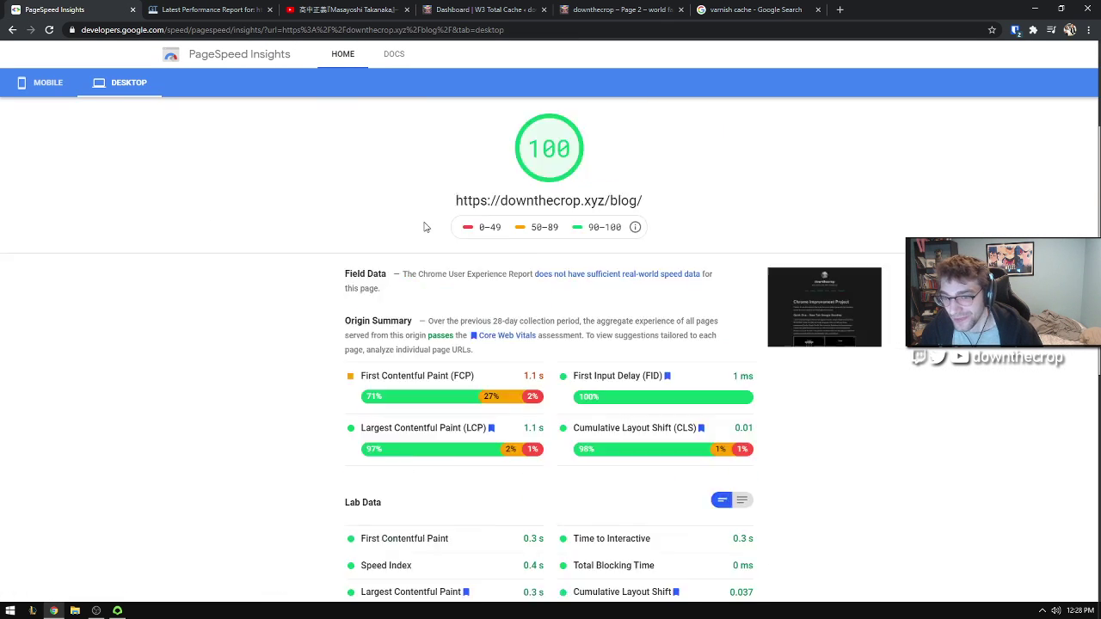
scroll(417, 241, "up", 1)
scroll(138, 177, "down", 5)
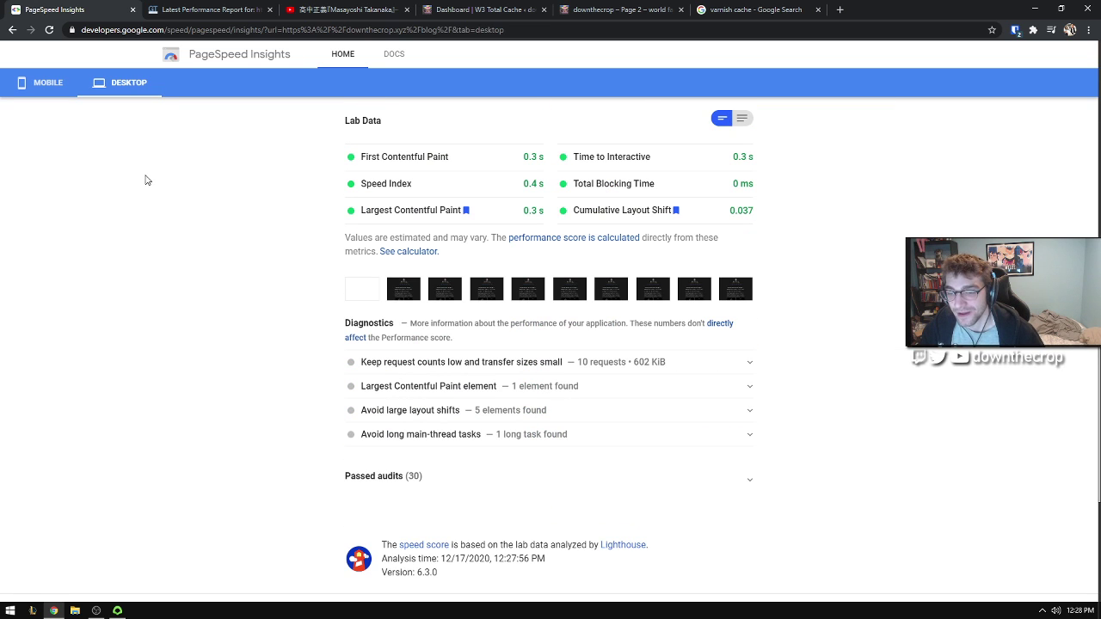
double_click(485, 369)
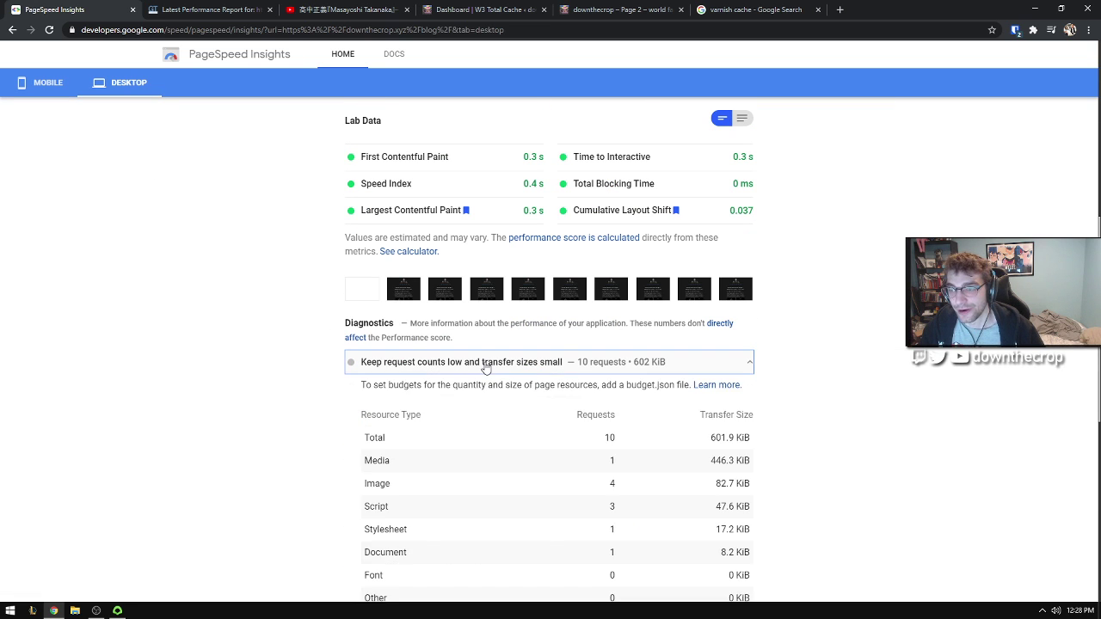
Step: Show the mobile PageSpeed results for the blog and switch to OBS
scroll(266, 244, "up", 3)
scroll(266, 245, "up", 2)
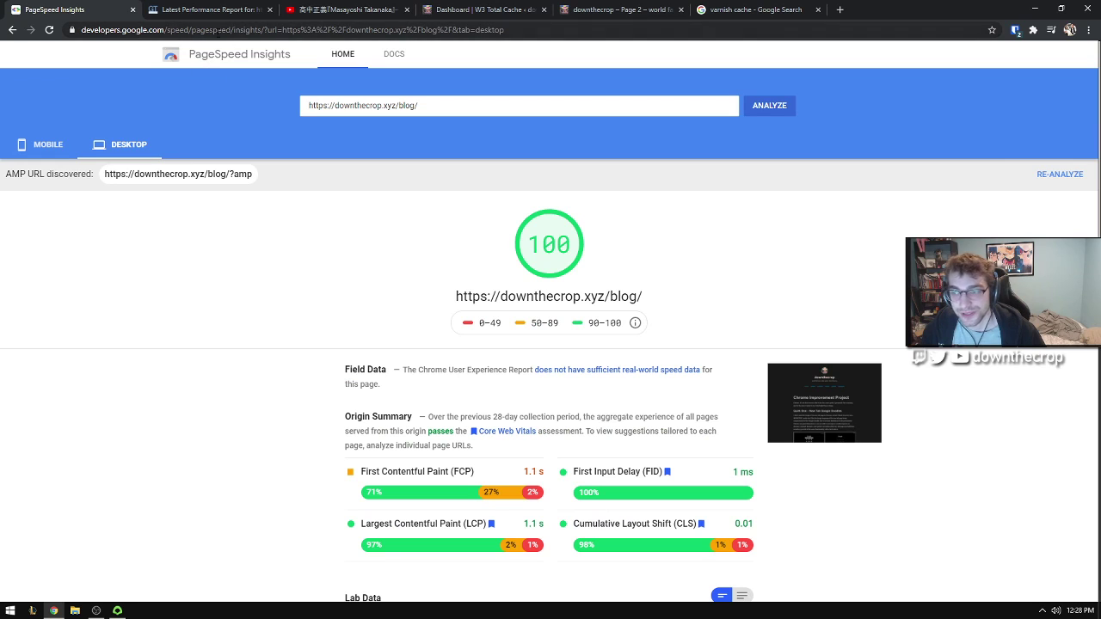
left_click(41, 145)
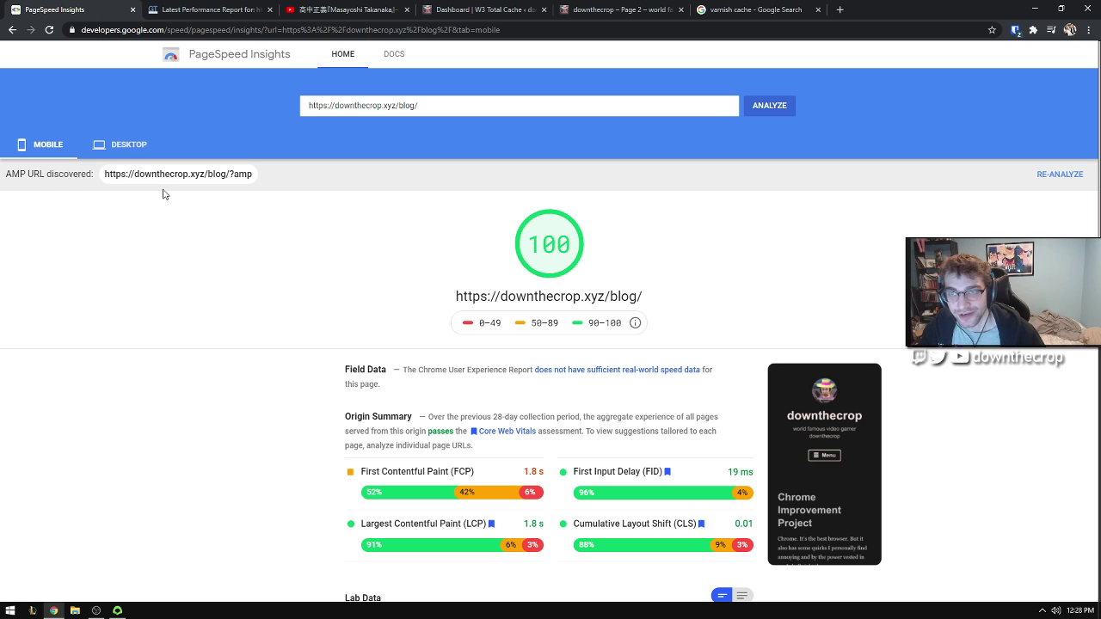
left_click(99, 611)
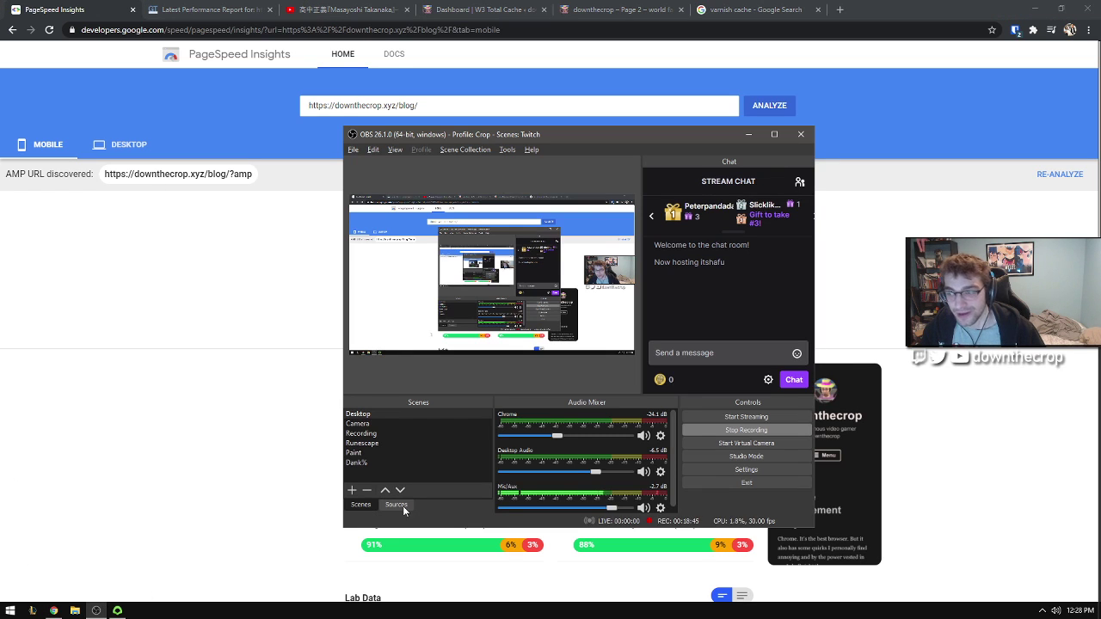